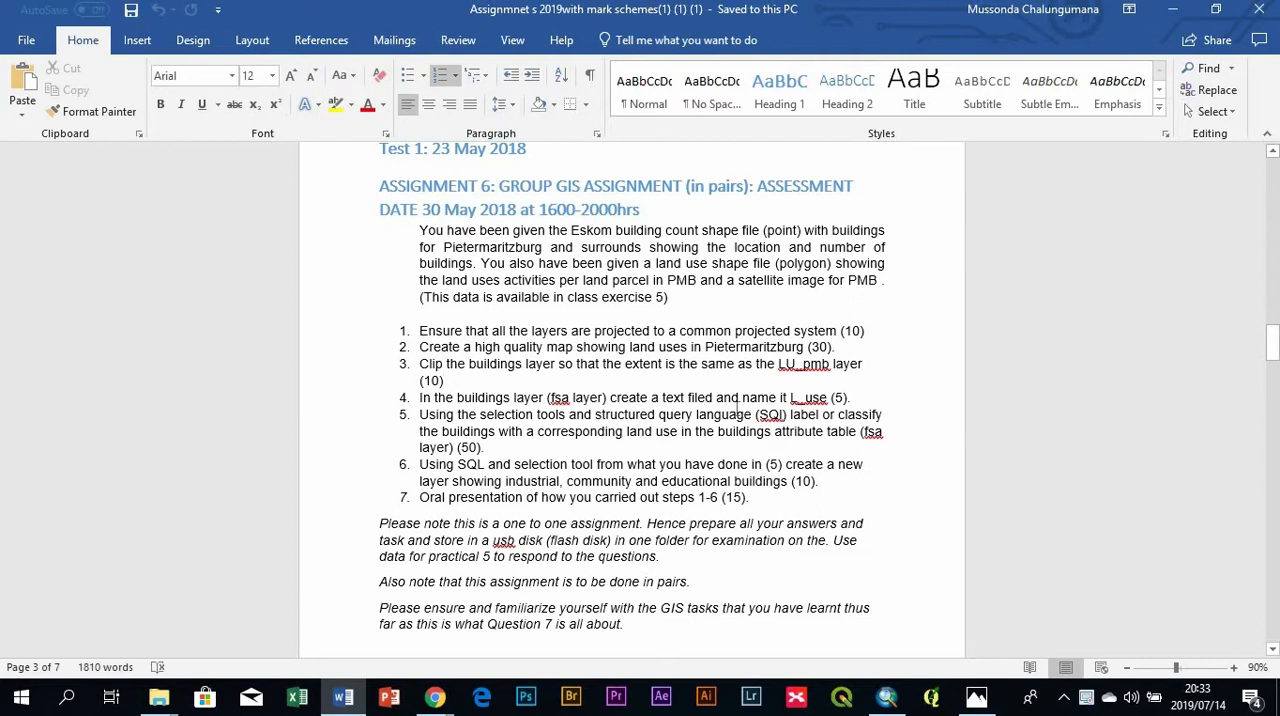
- Switch to ArcMap and open the attribute table of the Buldings_PMB layer
click(898, 703)
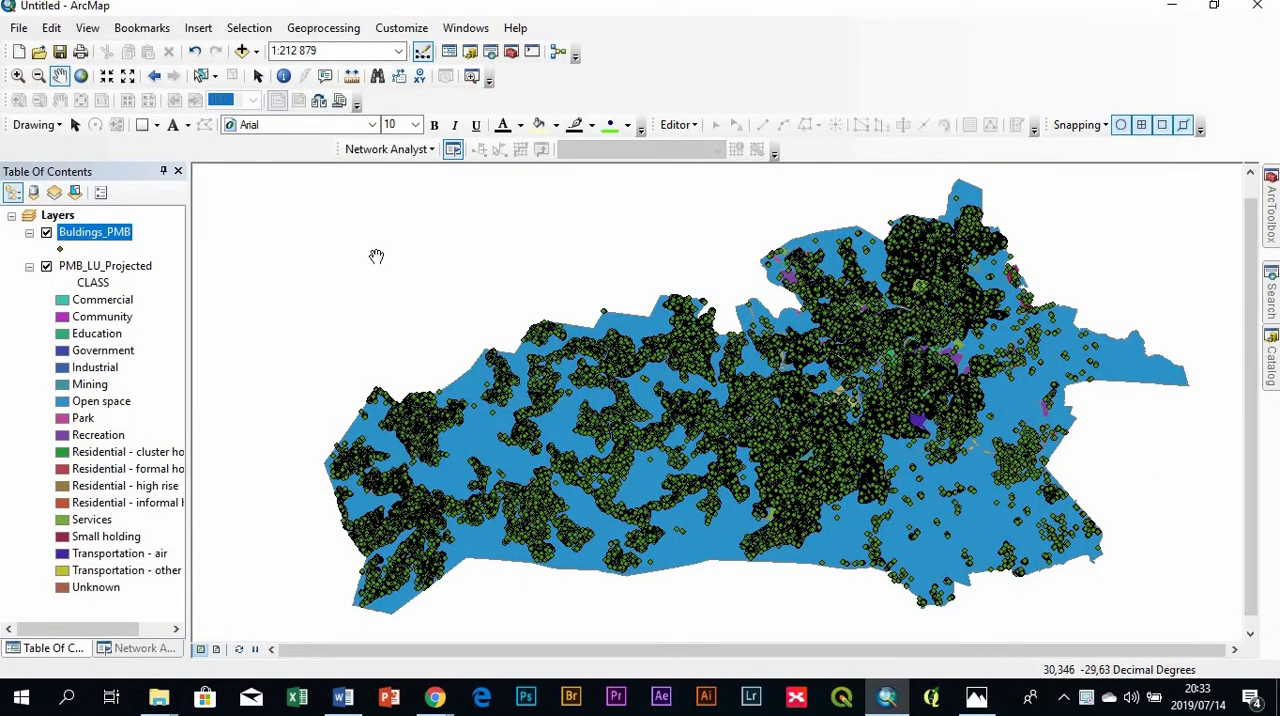
right_click(76, 237)
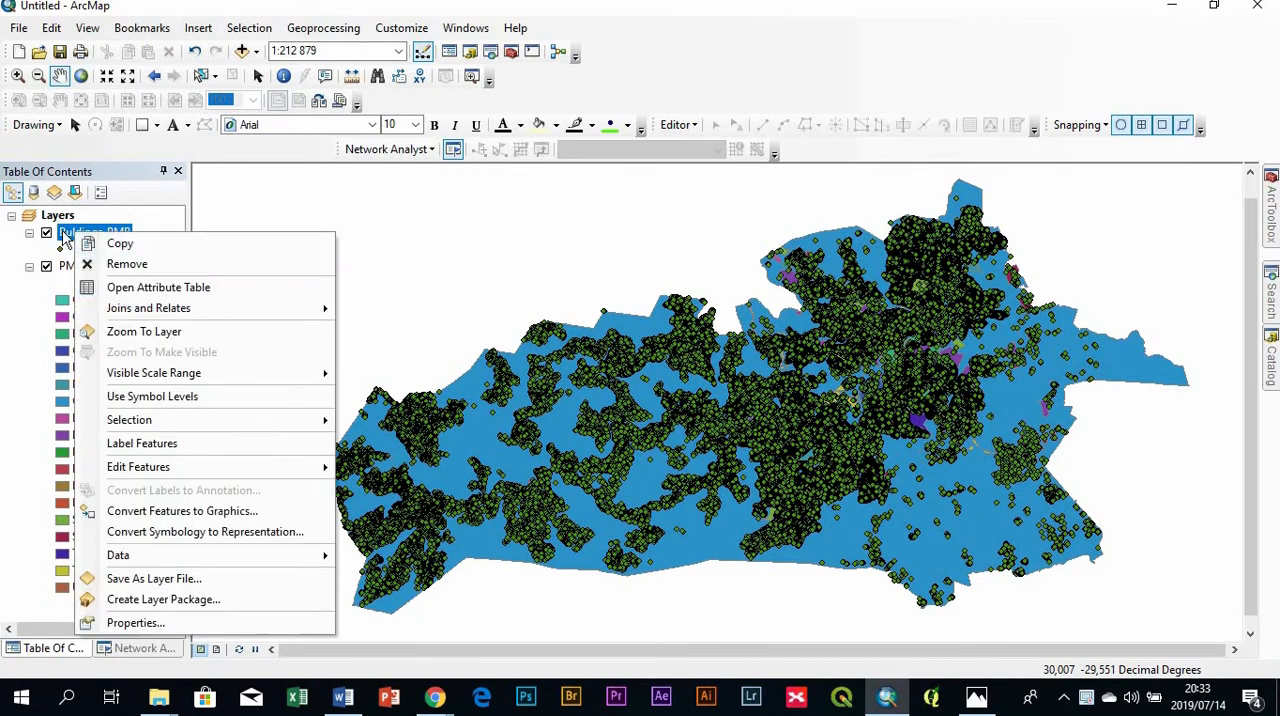
click(125, 288)
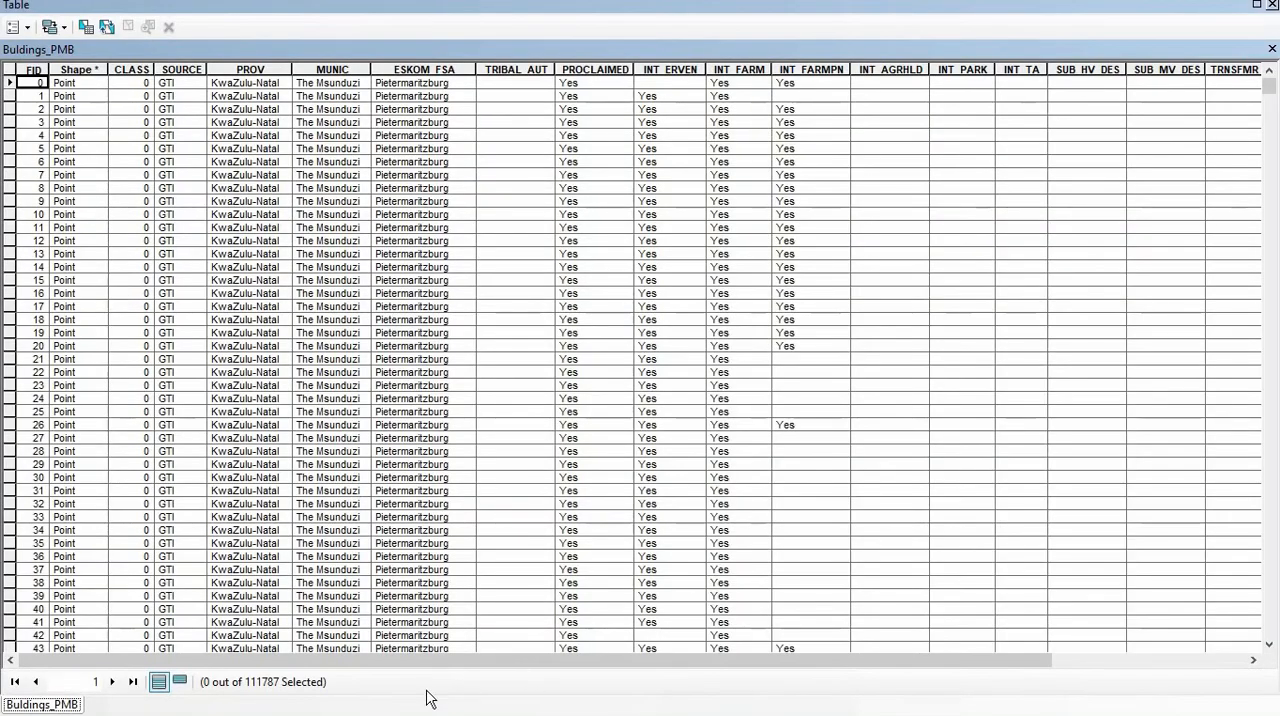
- Add a field named L_Use of type Text with length 50 to the Buldings_PMB table
click(31, 27)
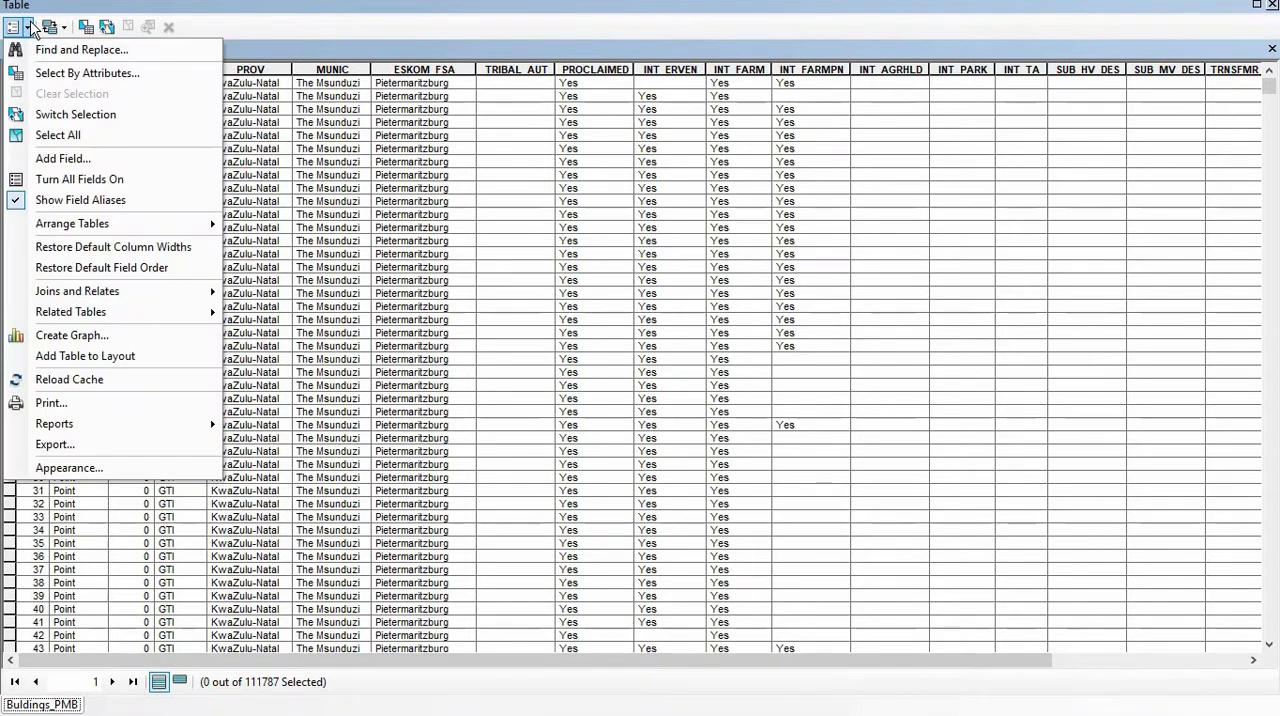
click(68, 168)
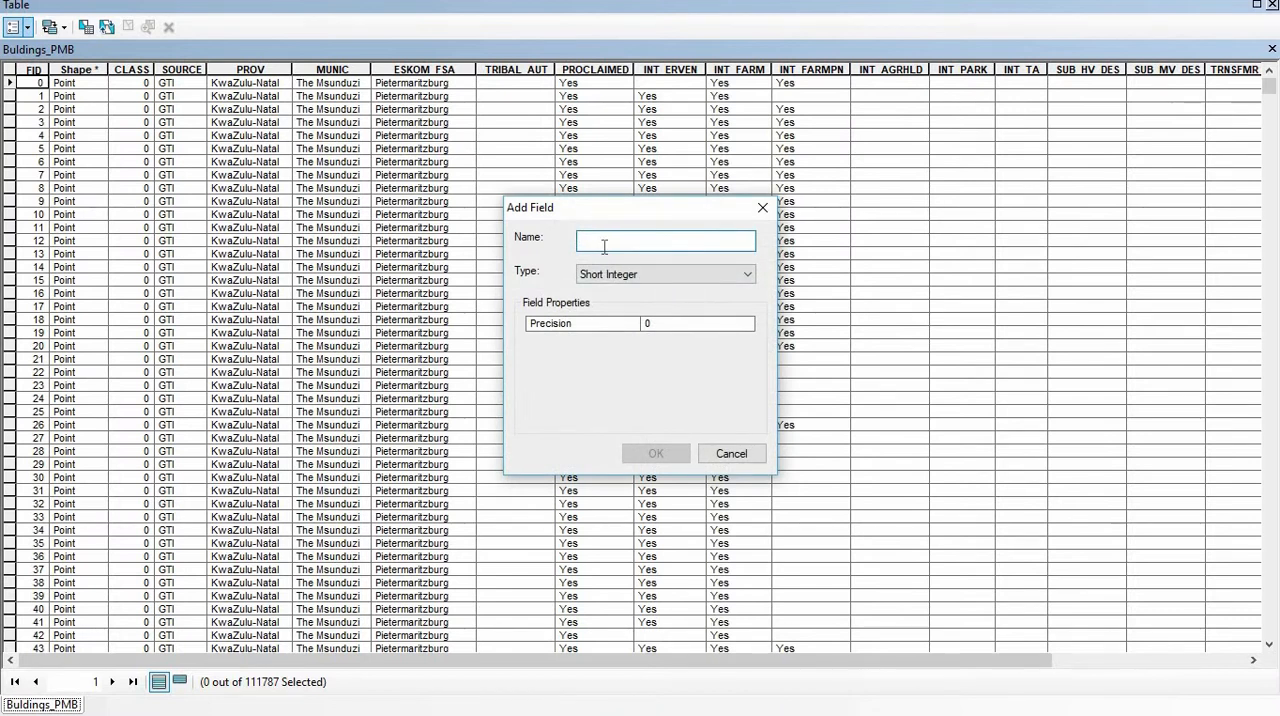
text(L_Use)
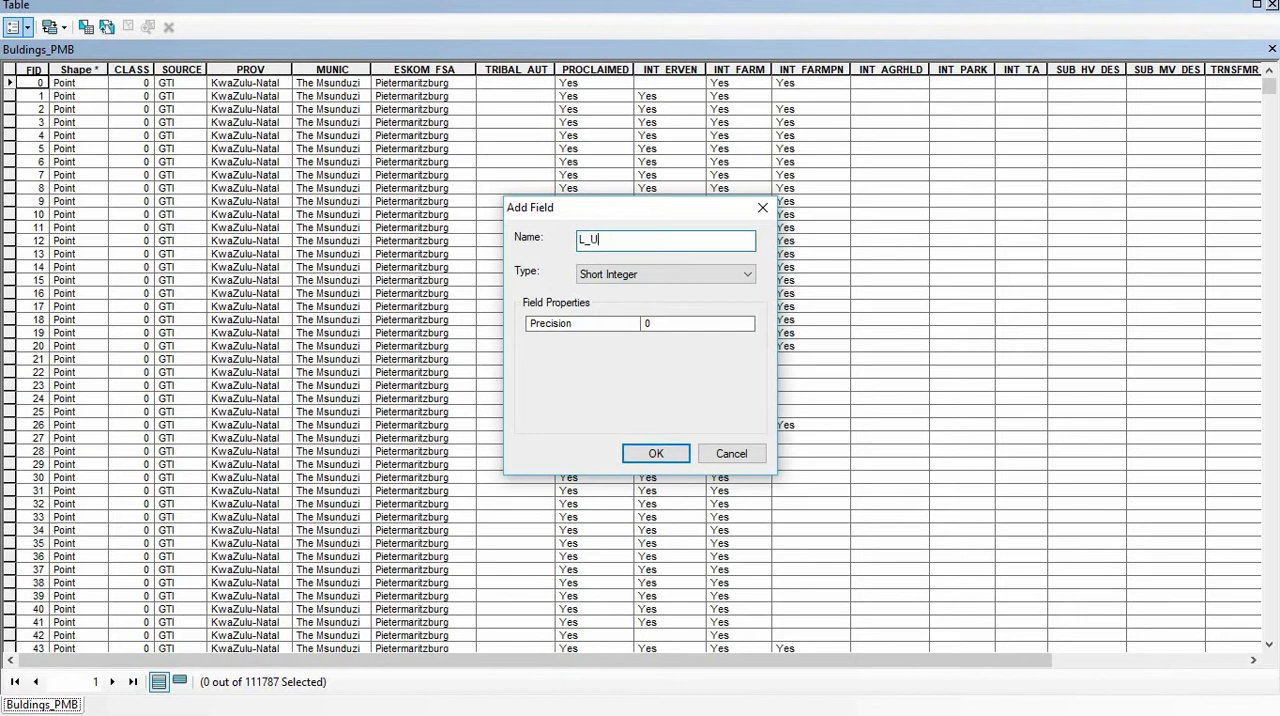
click(731, 280)
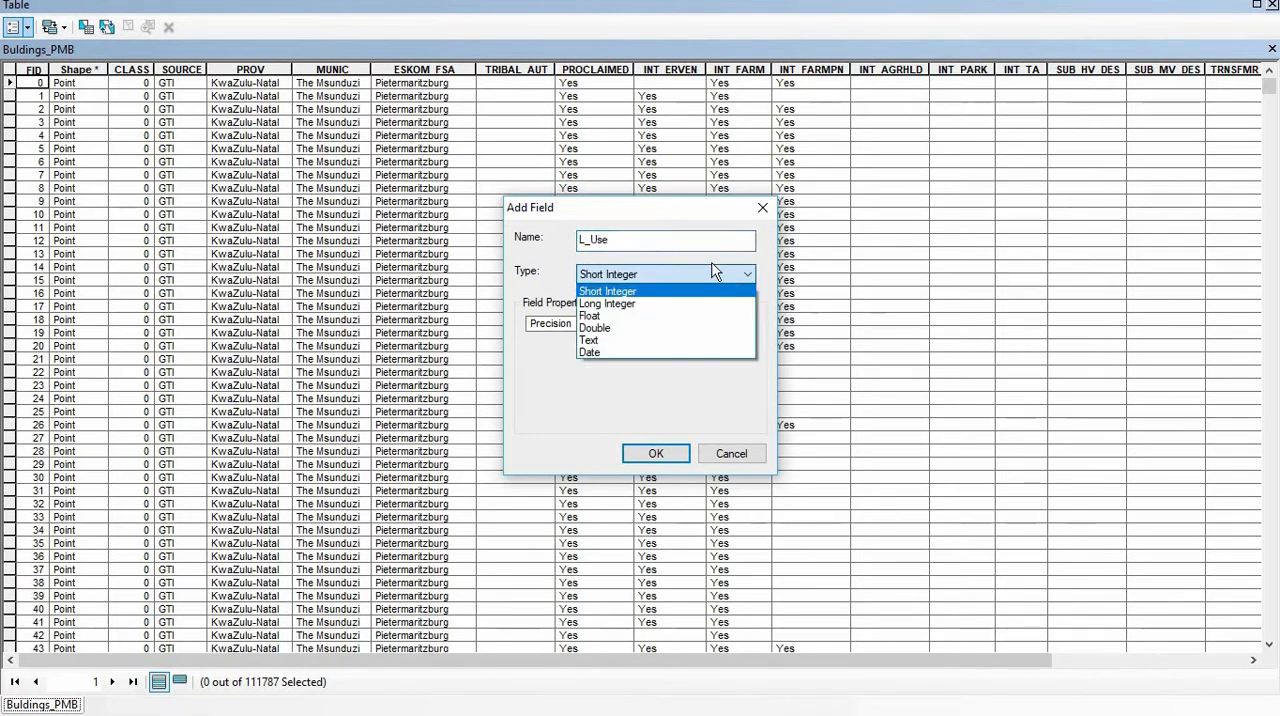
click(596, 340)
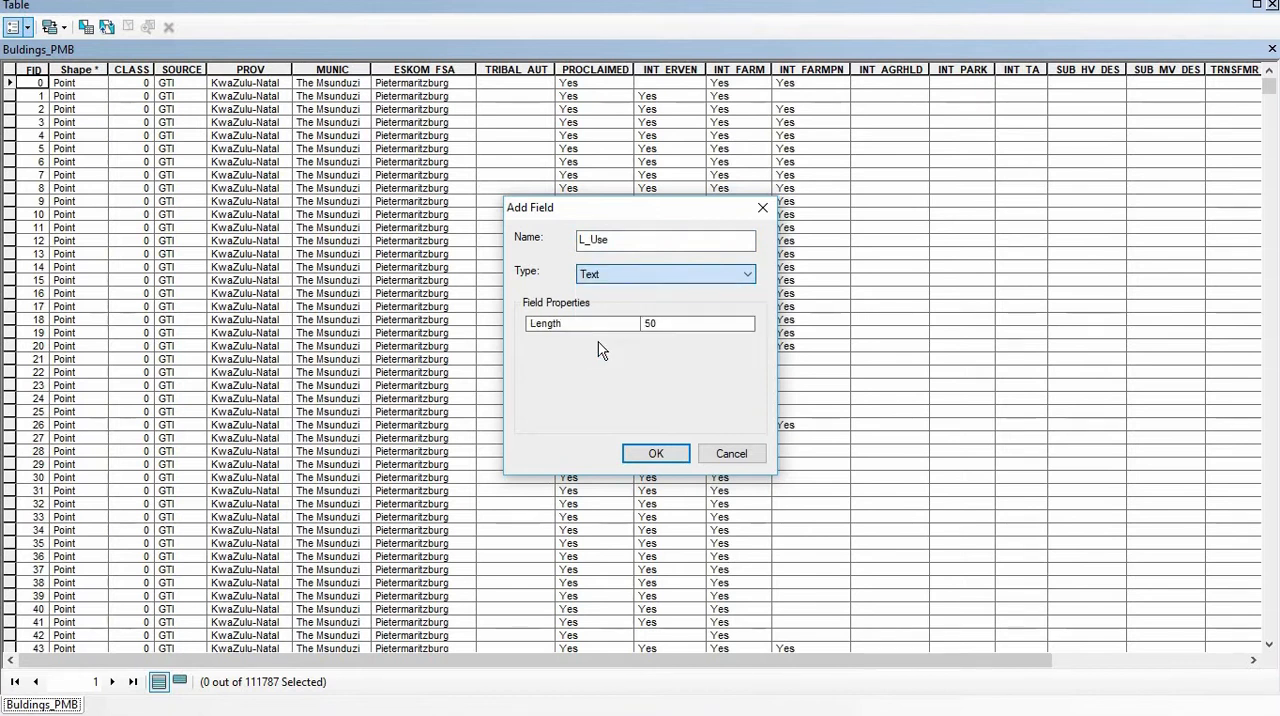
click(656, 455)
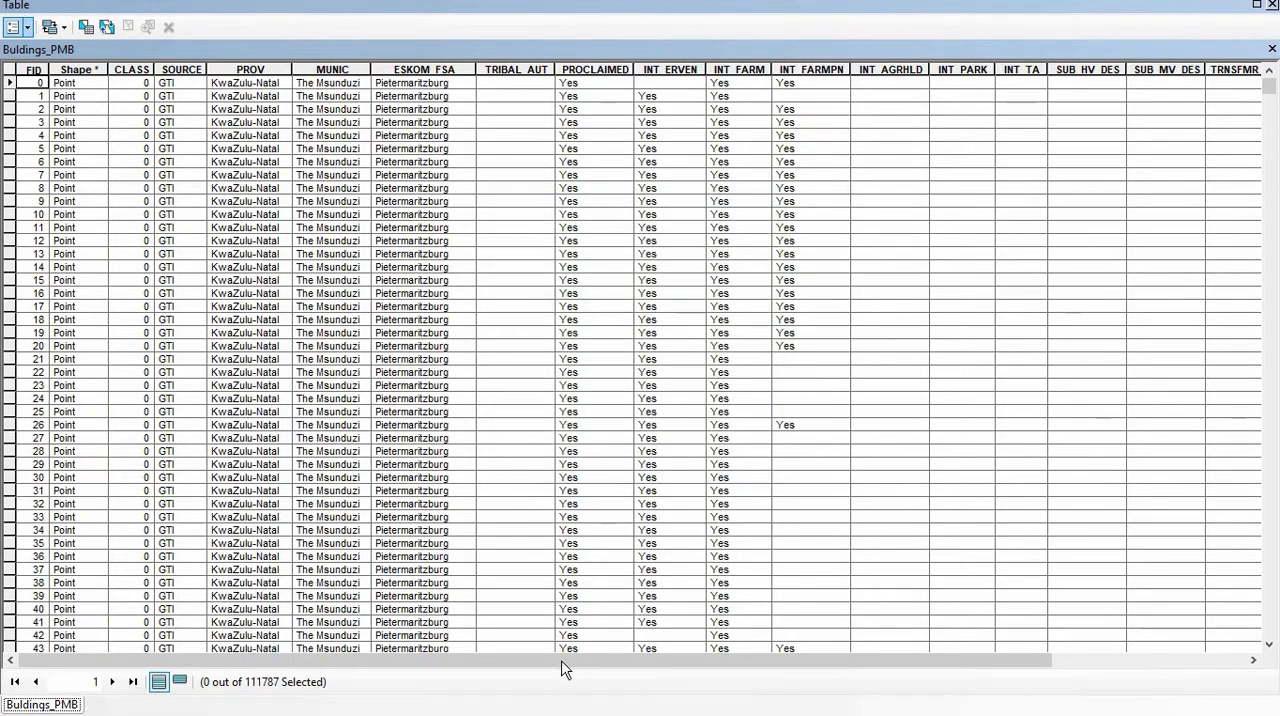
- Look for the new L_Use column in the buildings table and check the assignment questions in Word before returning to ArcMap
drag(360, 653, 620, 675)
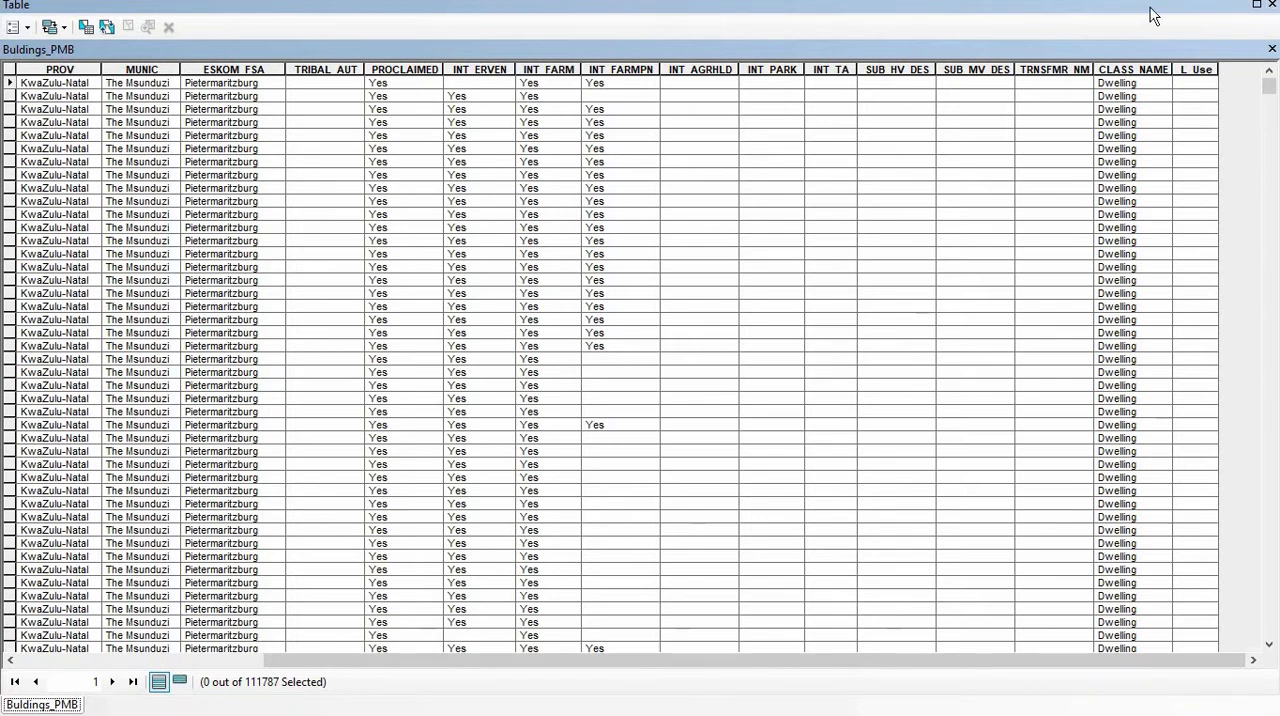
drag(1155, 12, 1163, 224)
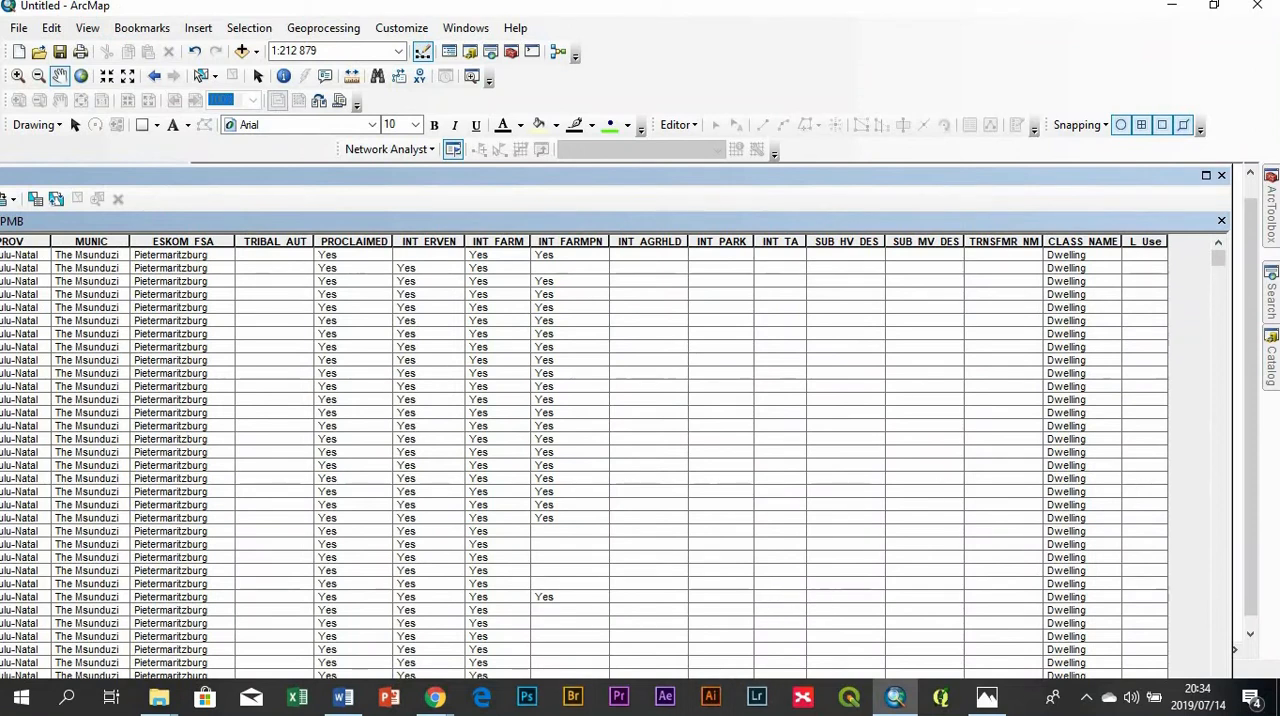
click(343, 697)
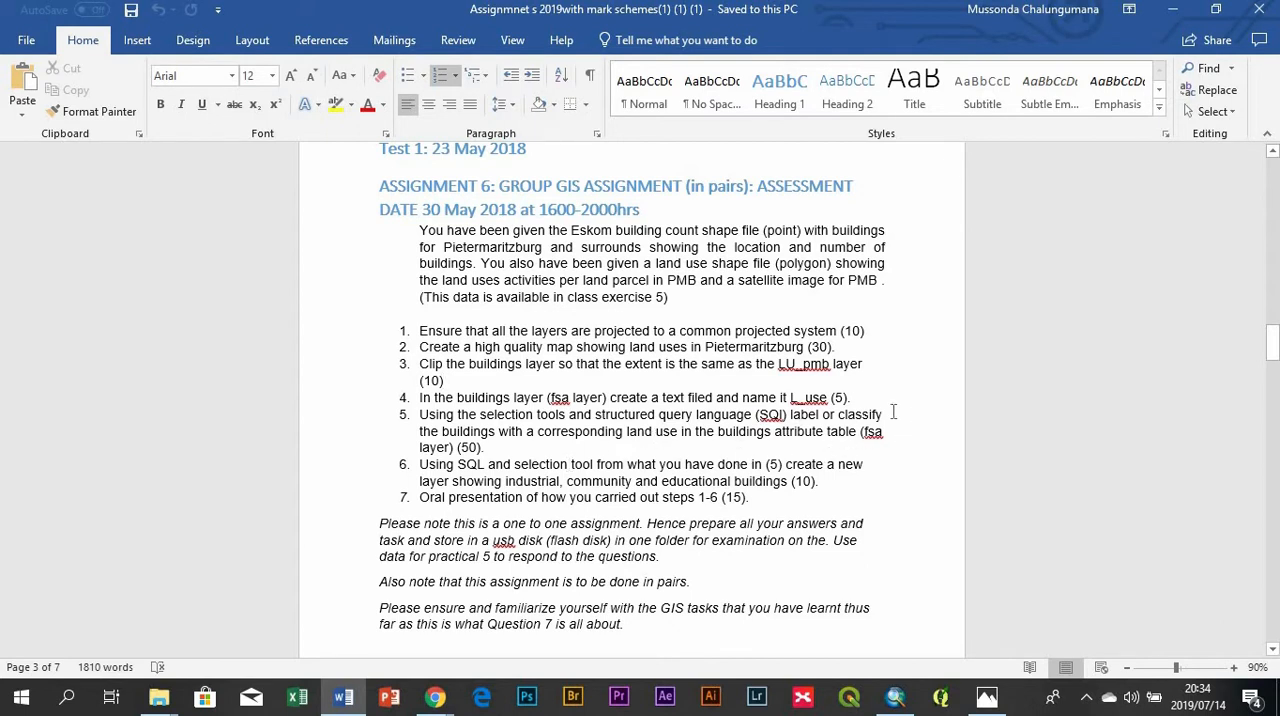
click(895, 697)
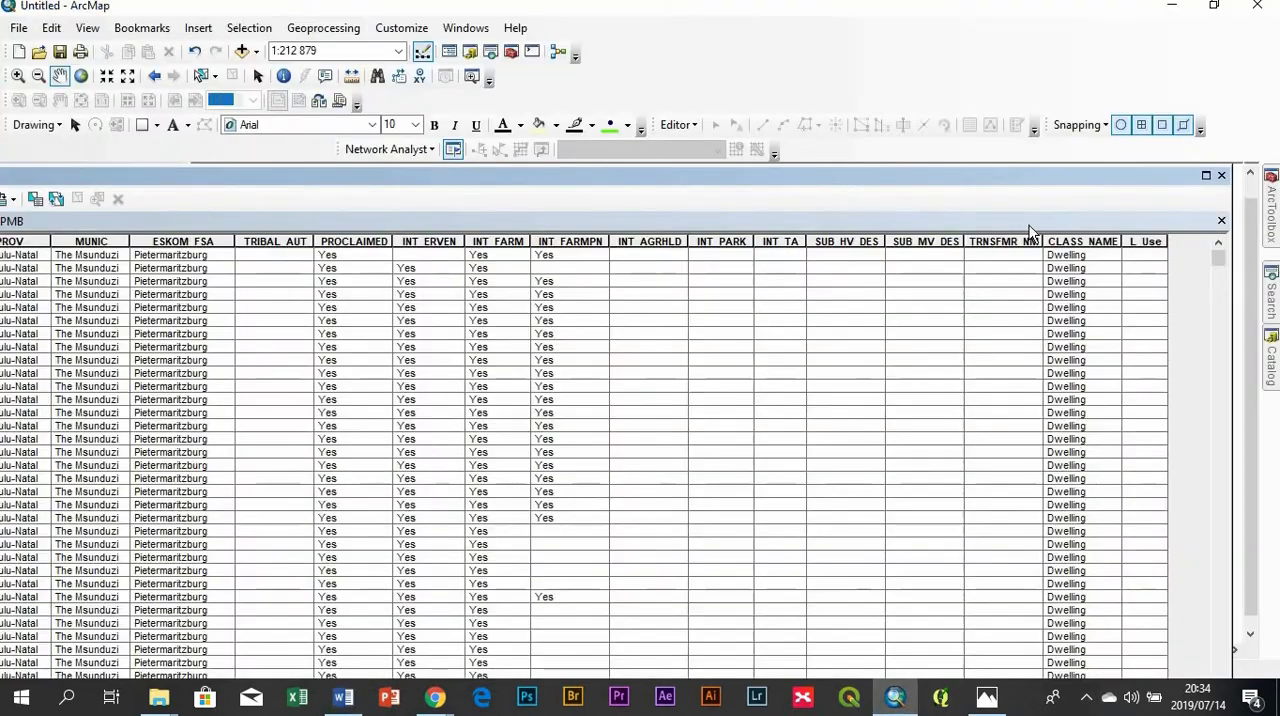
- Review the buildings table's columns from FID through L_Use alongside the map, and close the table
drag(703, 177, 840, 96)
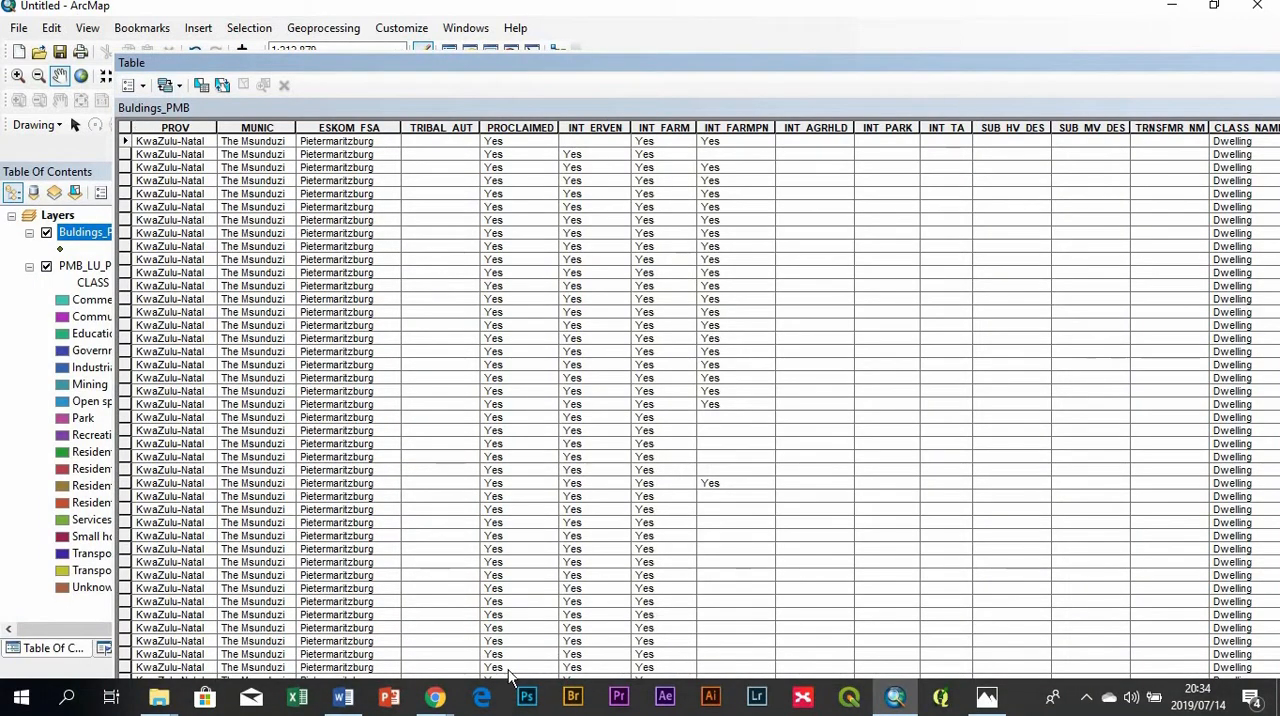
drag(557, 63, 488, 14)
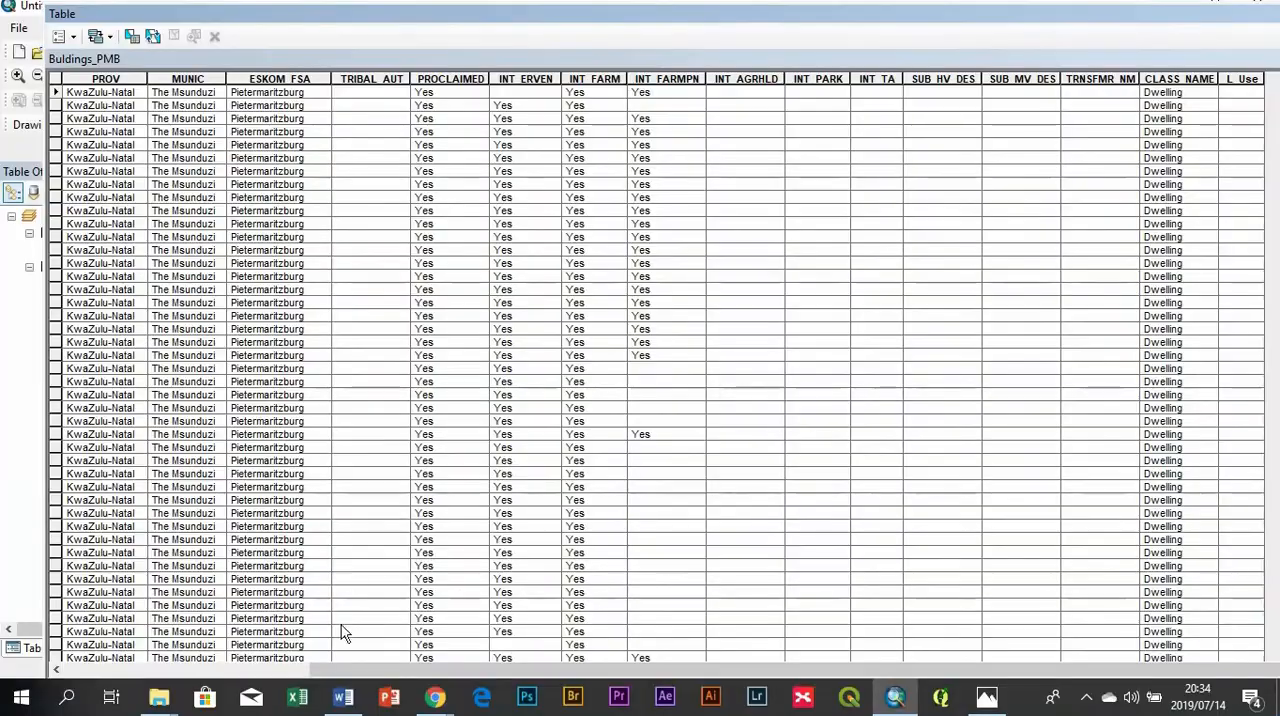
drag(348, 678, 62, 684)
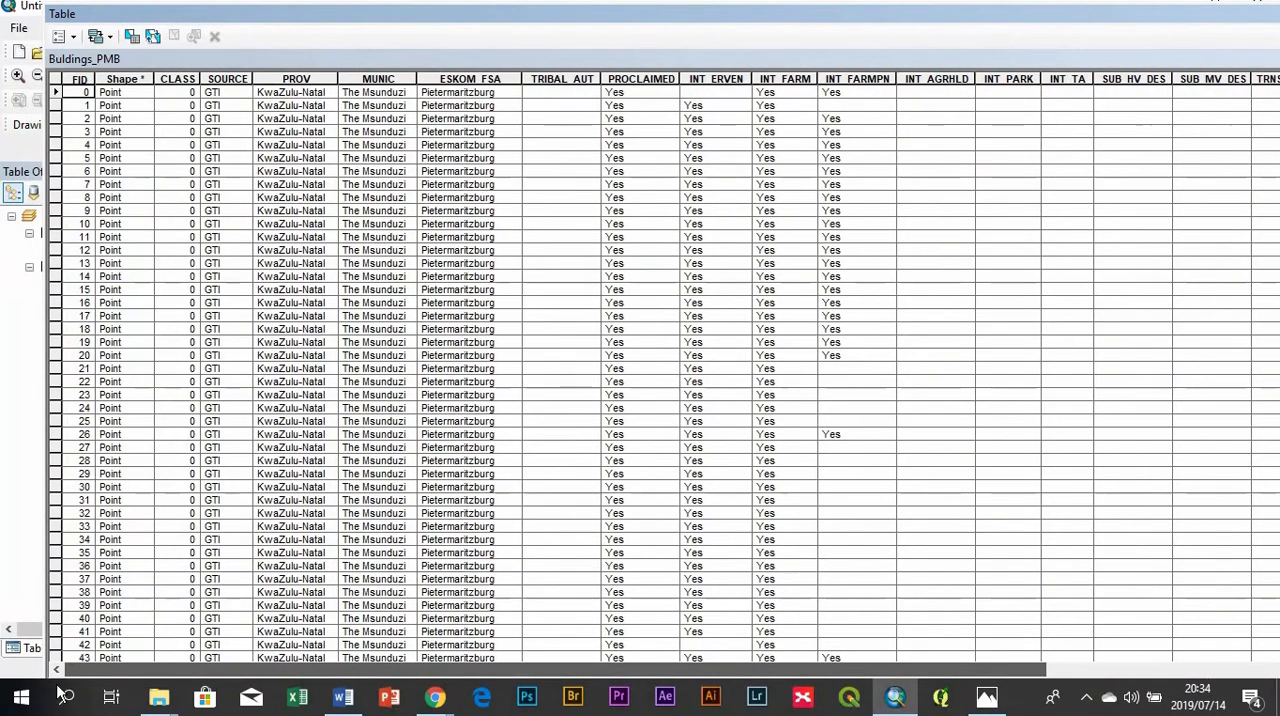
drag(248, 695, 352, 686)
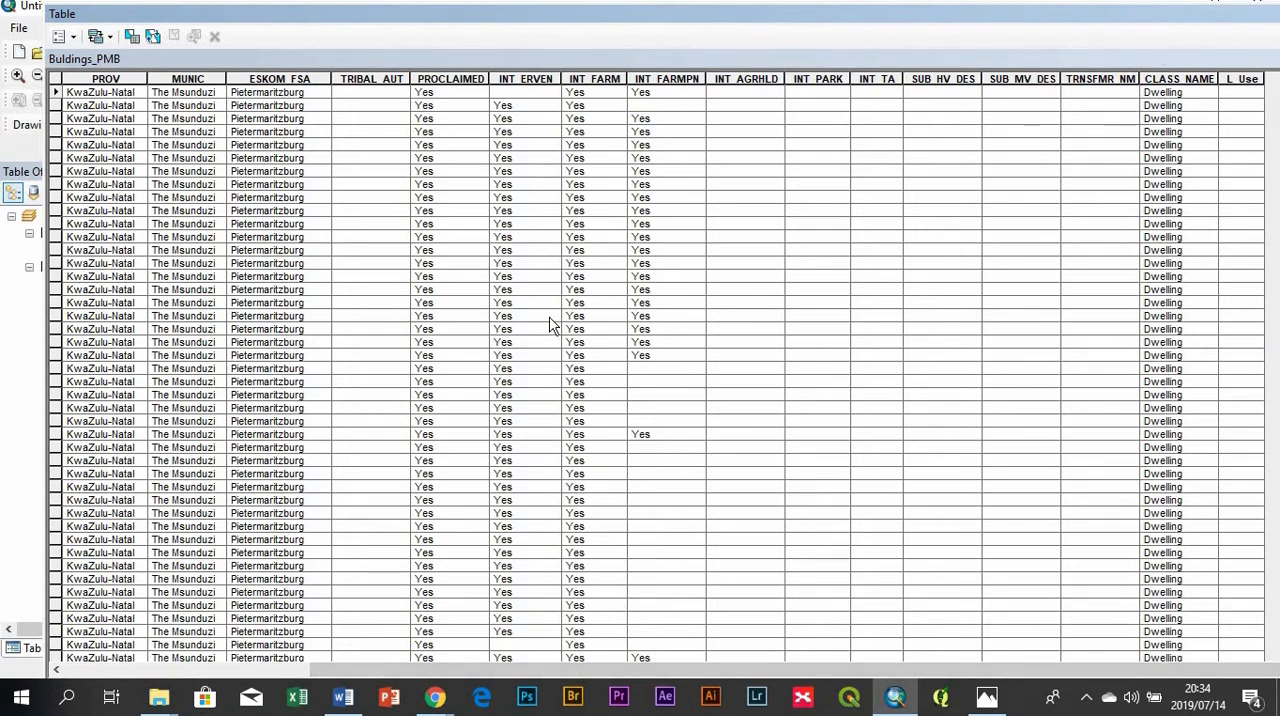
drag(1202, 17, 696, 490)
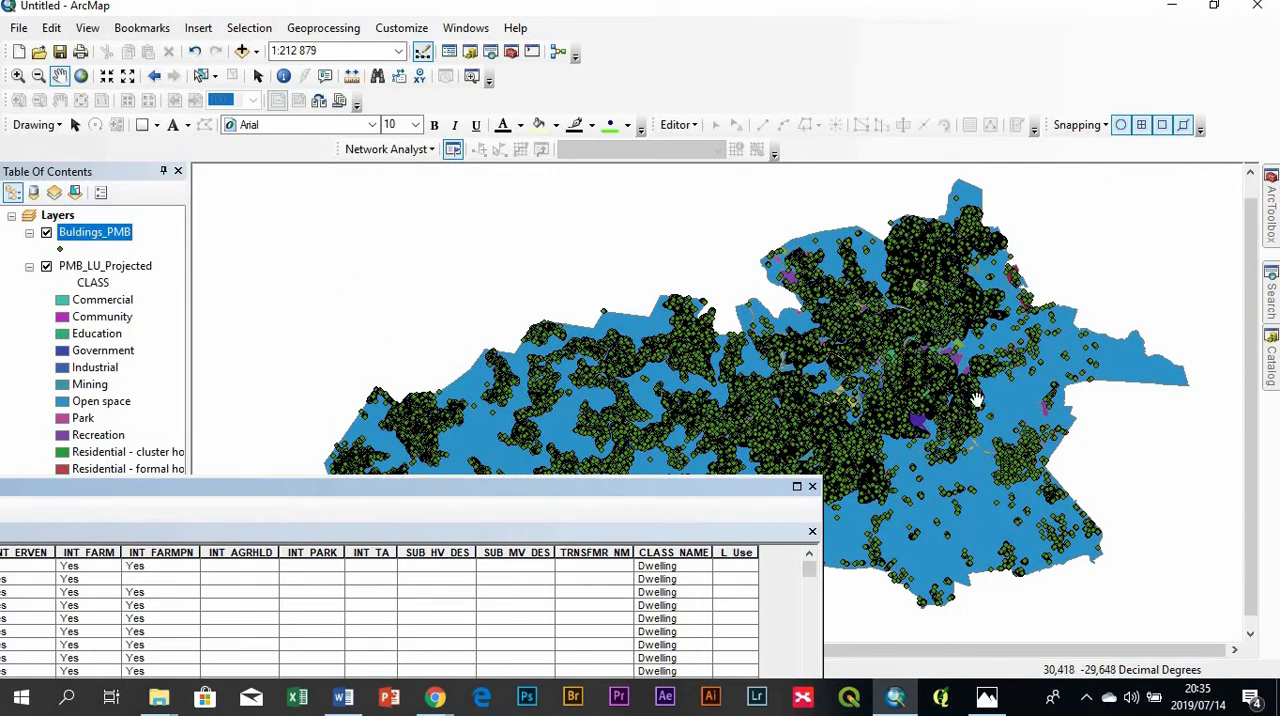
drag(808, 157, 852, 155)
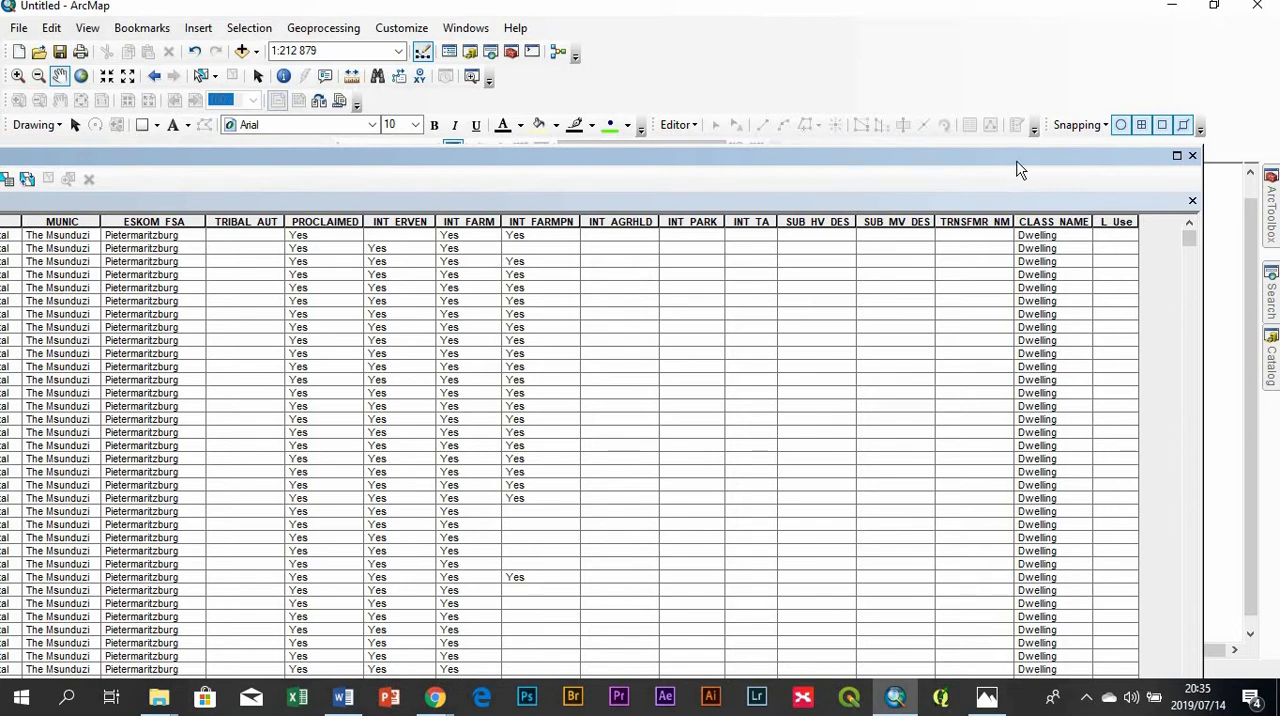
drag(1020, 160, 998, 248)
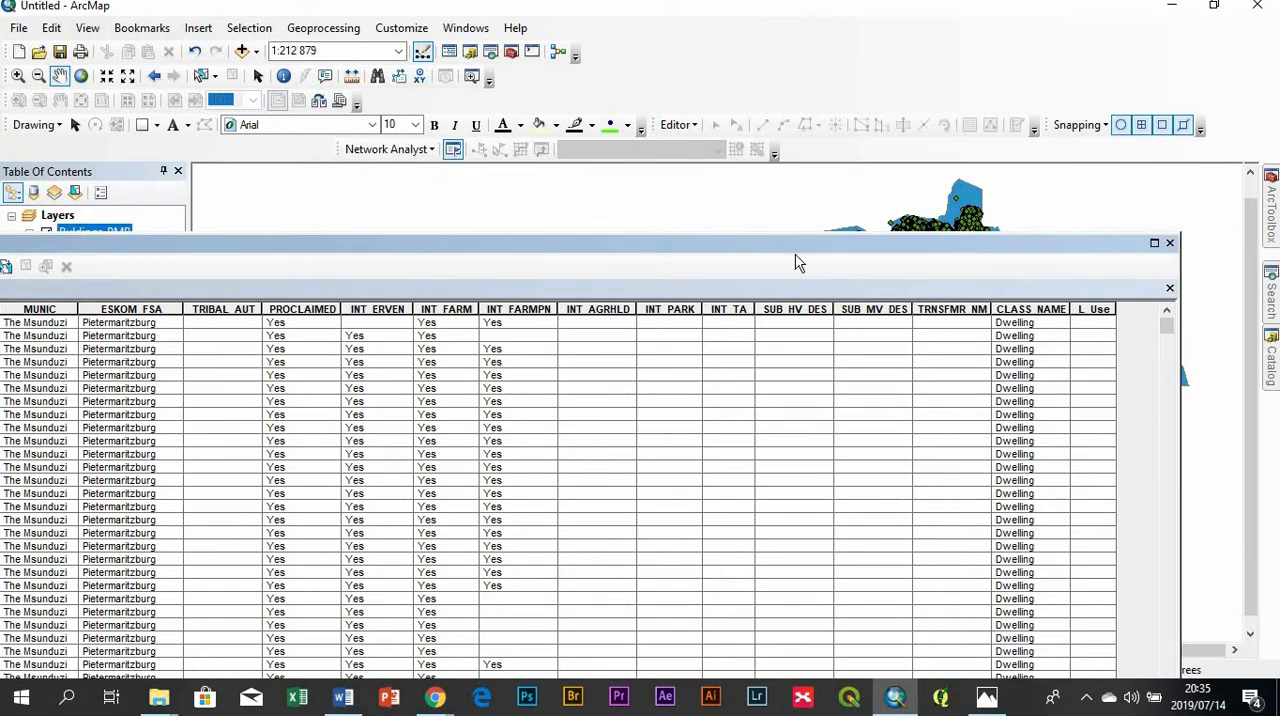
drag(880, 240, 935, 275)
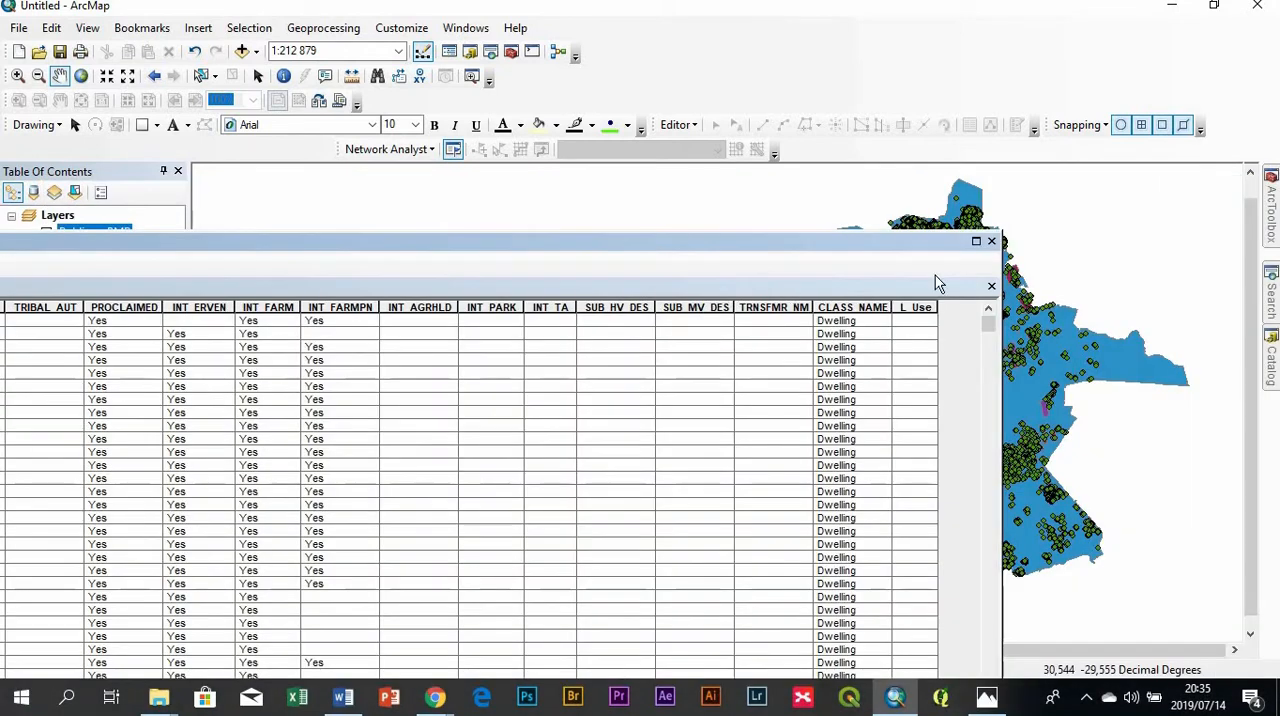
click(991, 242)
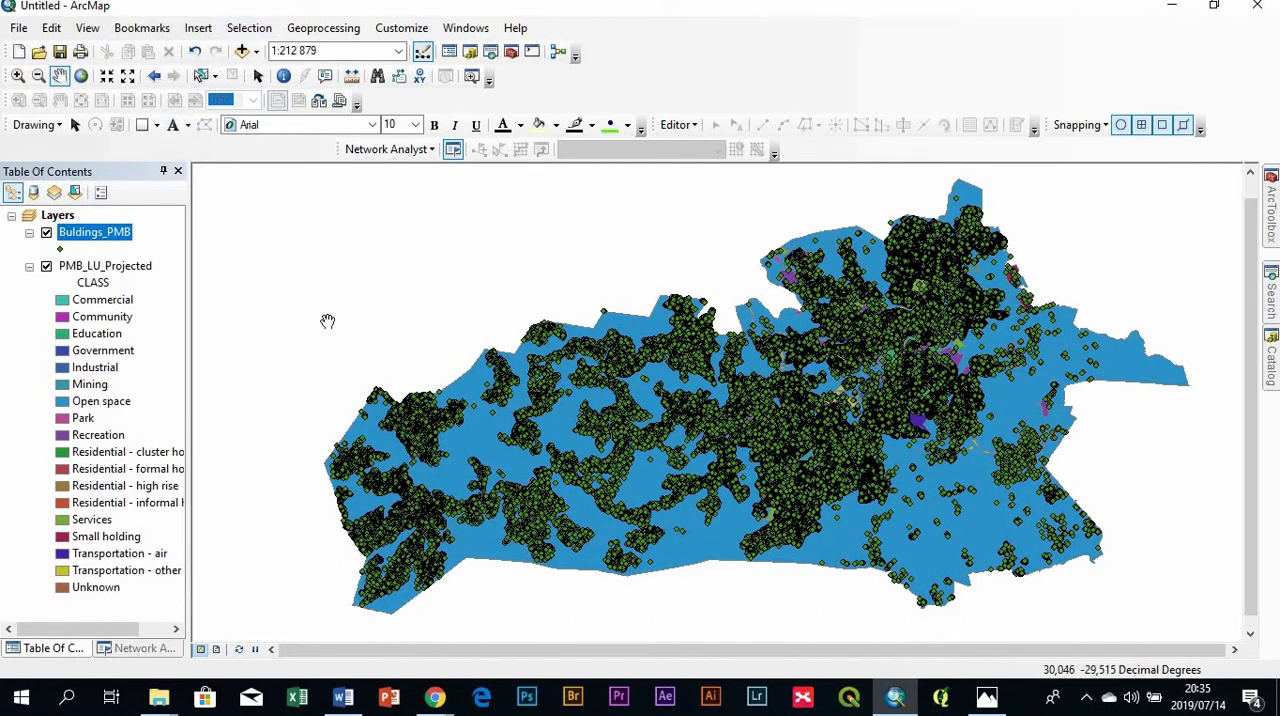
- Set up a Select By Attributes query on the PMB_LU_Projected layer and list the unique values of its CLASS field
click(268, 35)
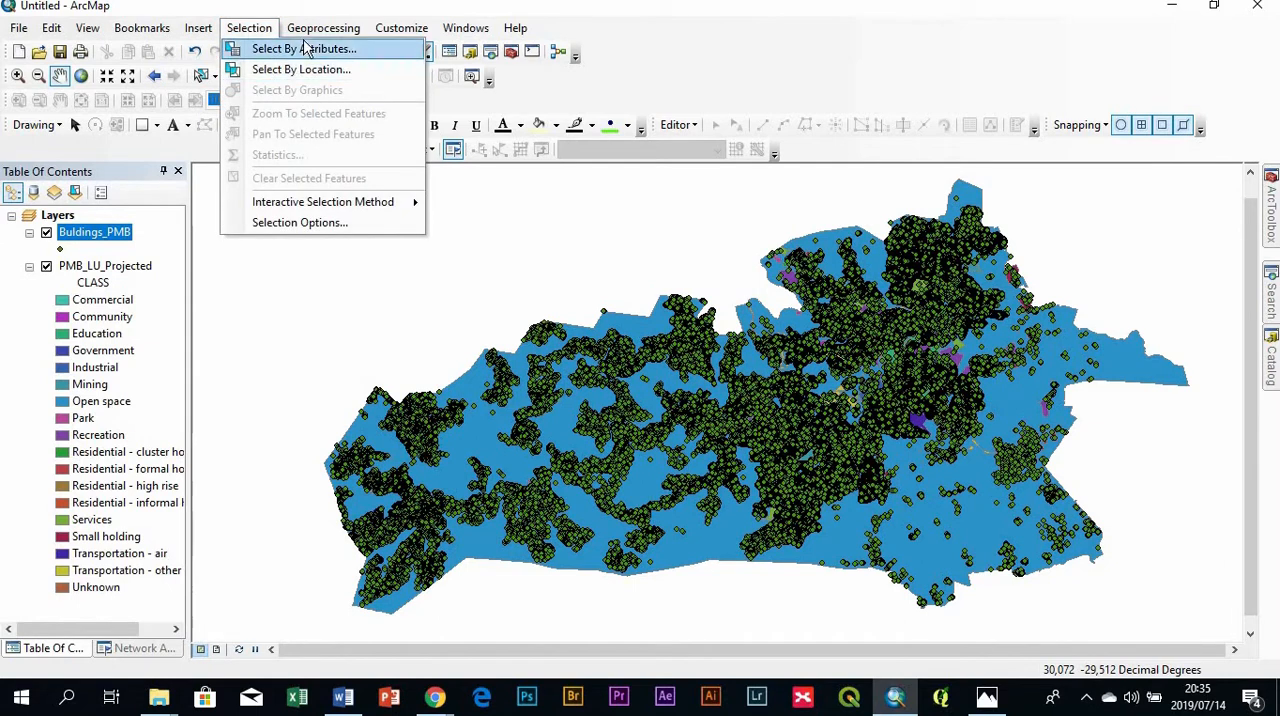
click(300, 48)
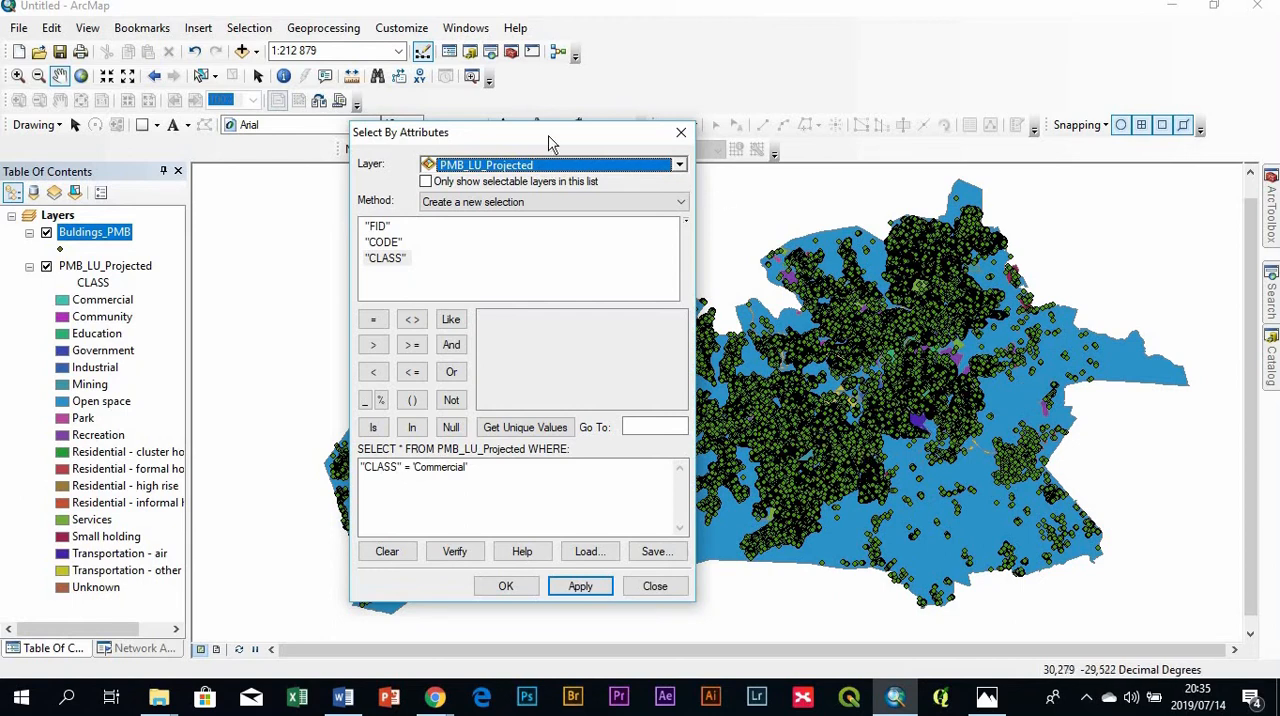
drag(604, 140, 721, 149)
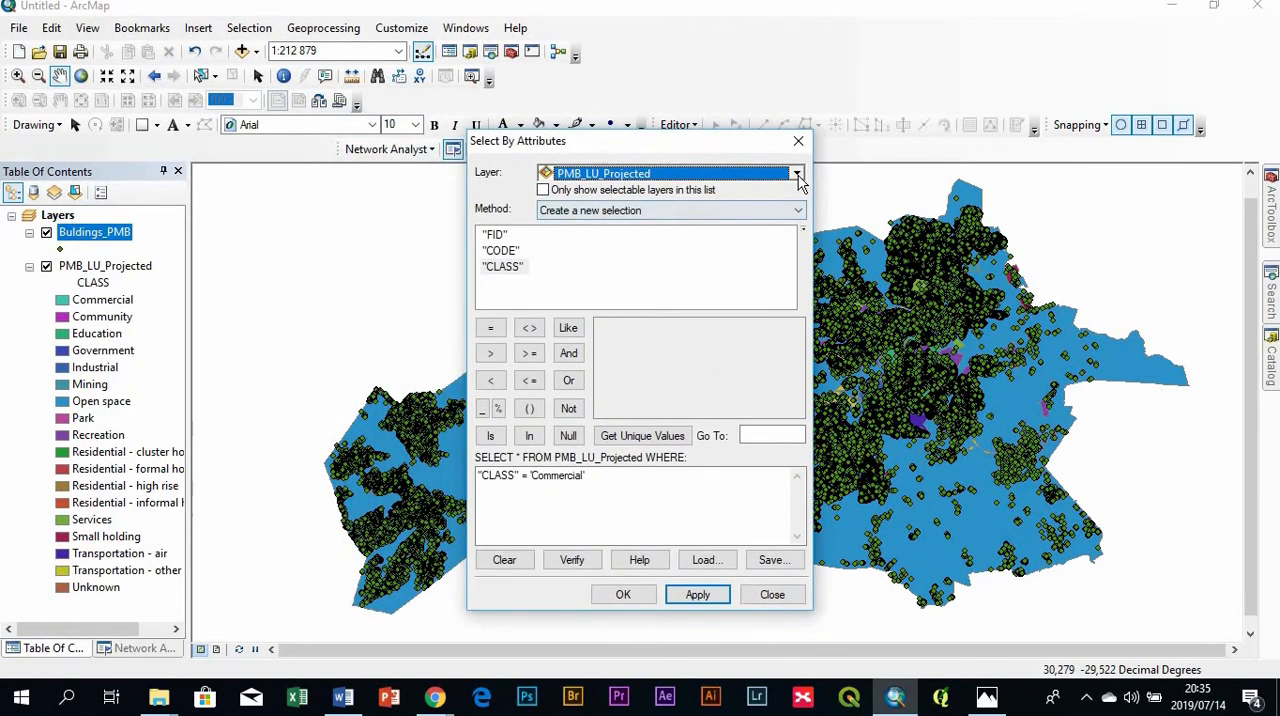
click(796, 174)
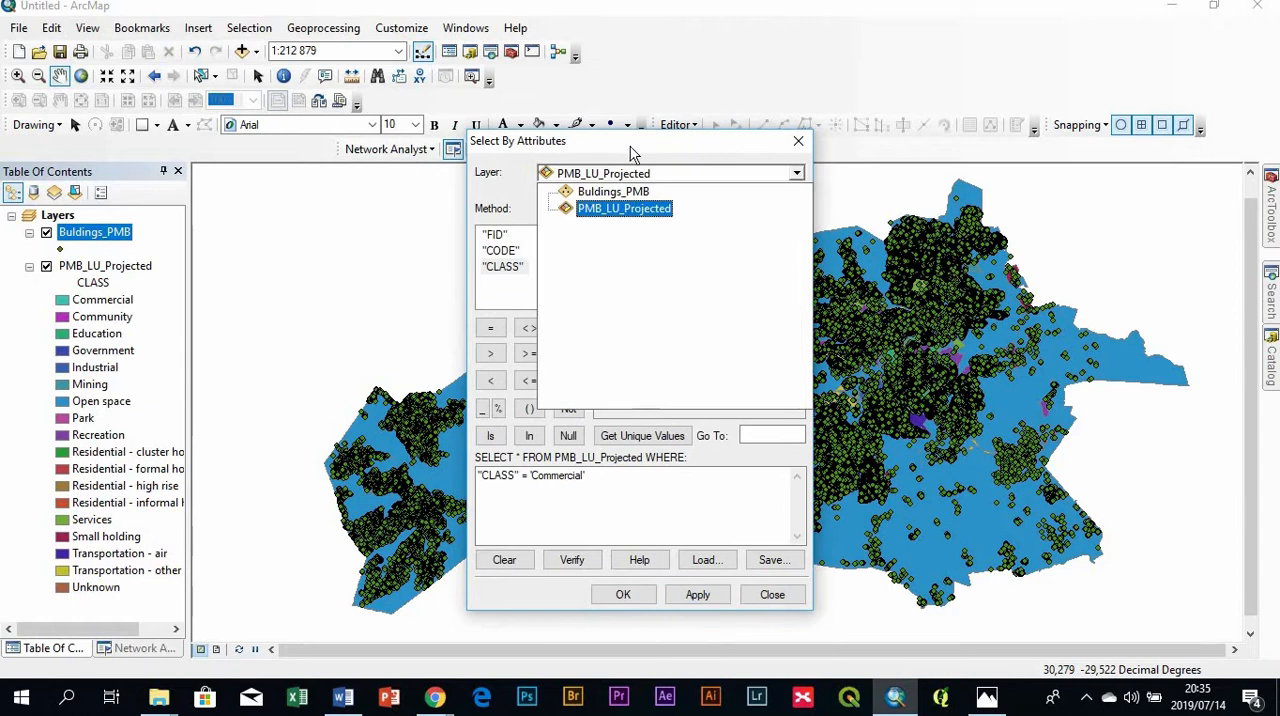
click(624, 209)
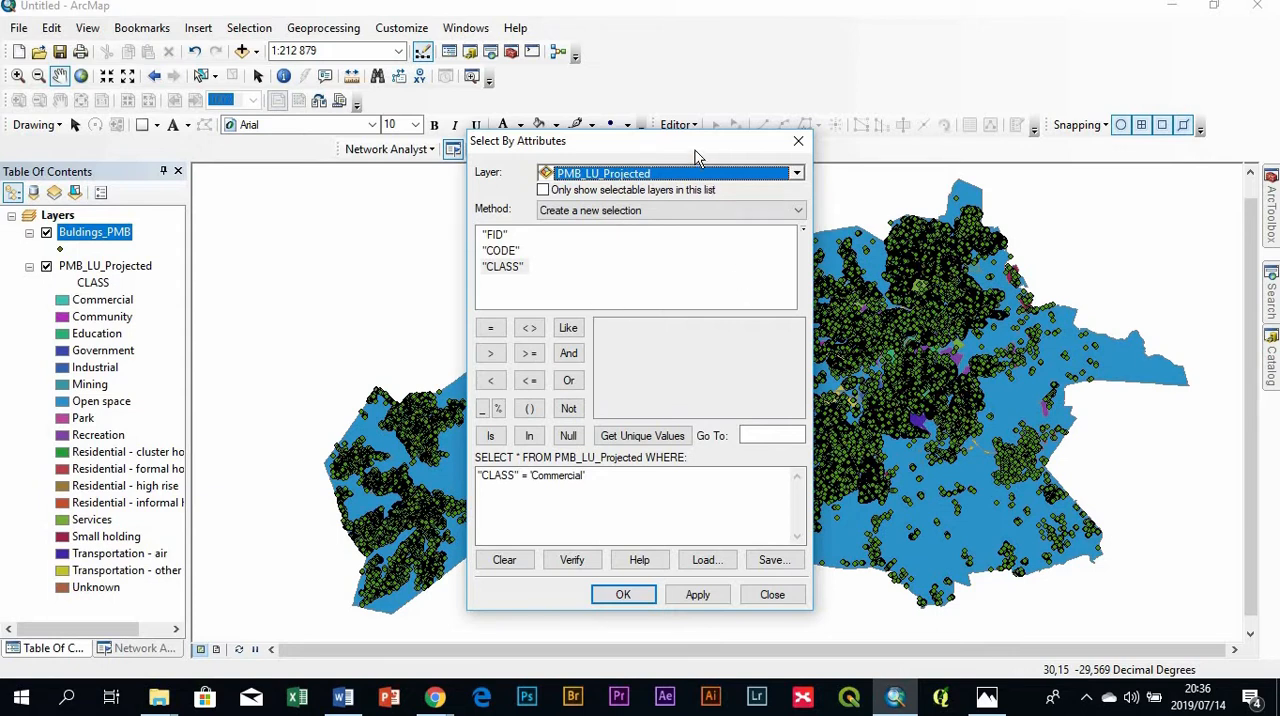
click(500, 267)
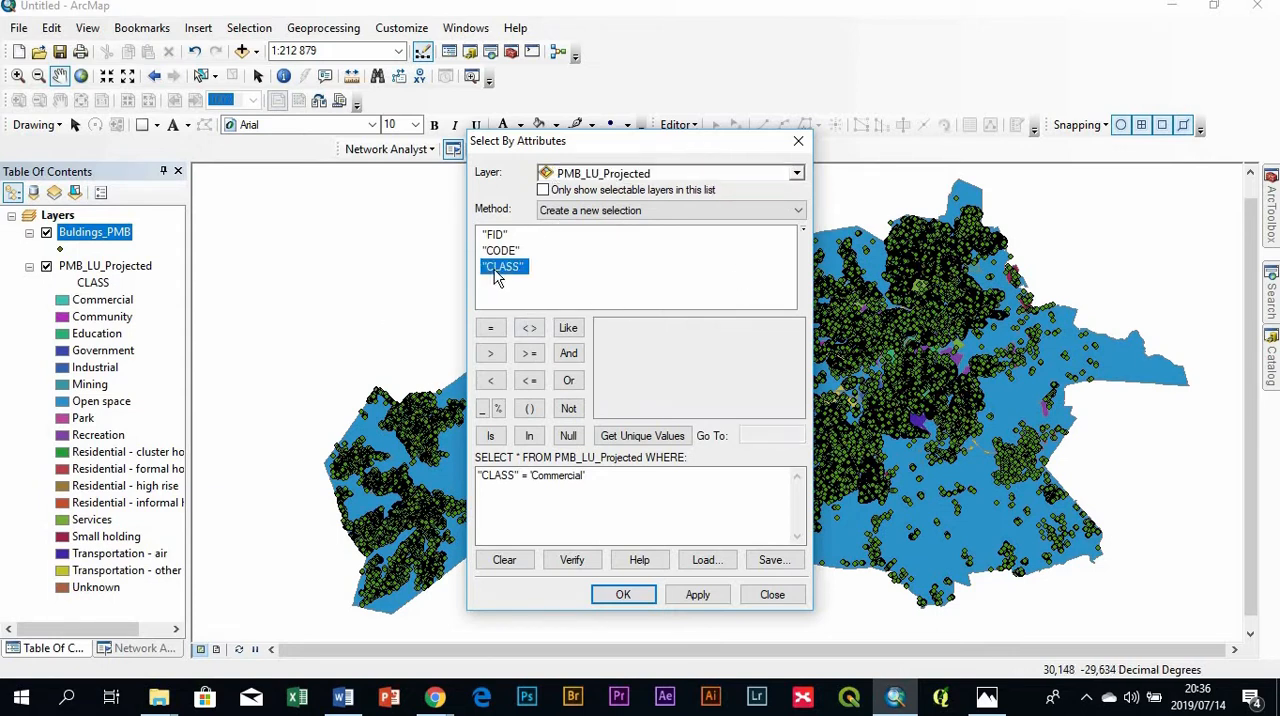
click(641, 435)
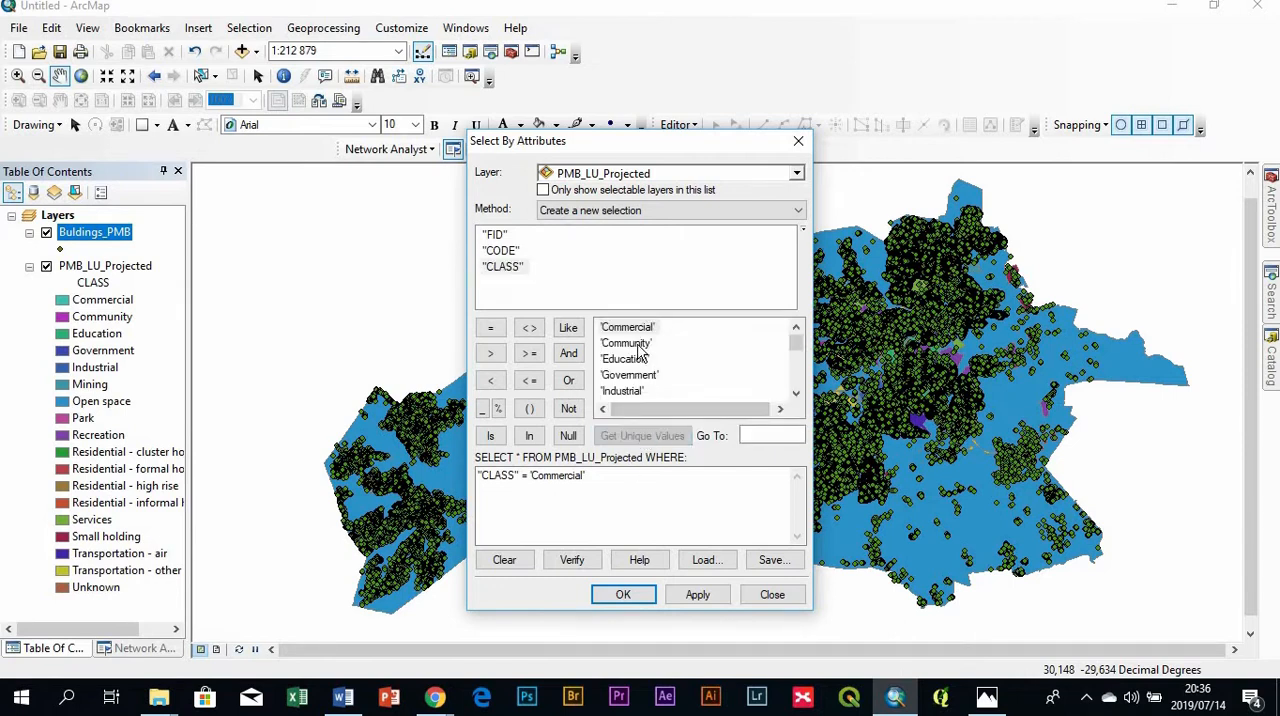
scroll(641, 358, down, 1)
scroll(640, 358, down, 4)
scroll(650, 390, up, 5)
right_click(74, 379)
click(640, 312)
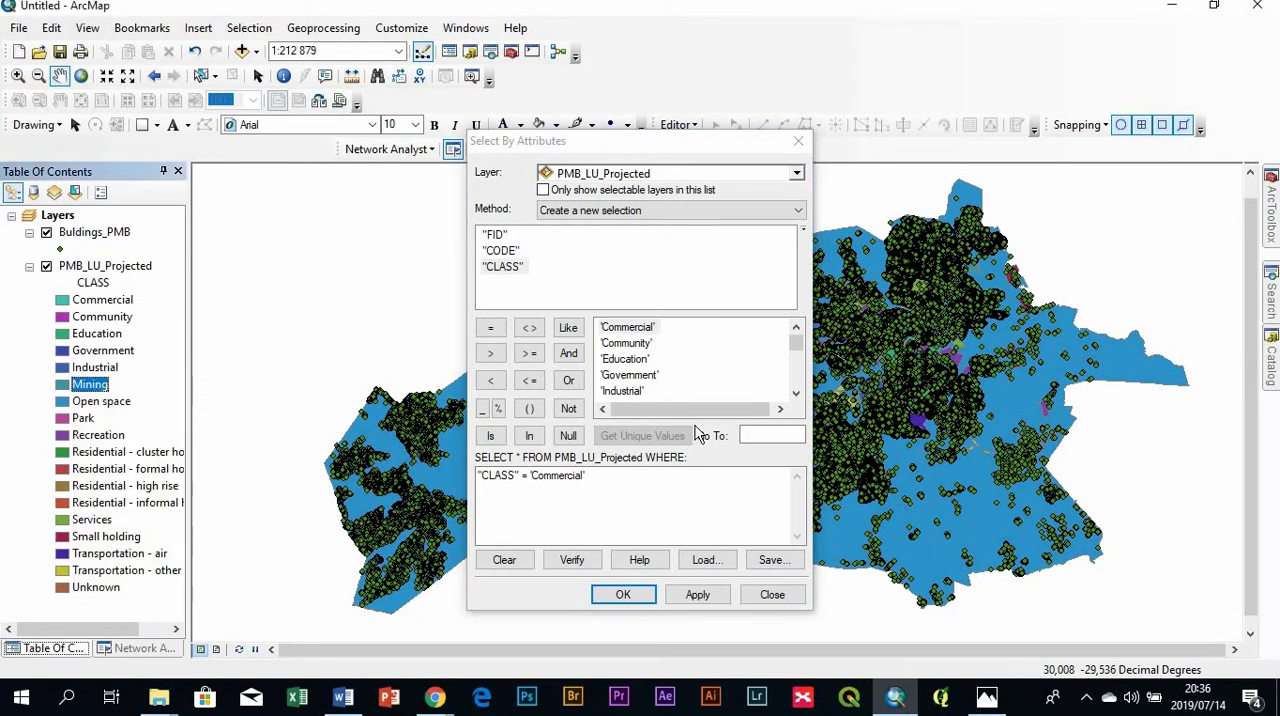
- Clear the existing query expression, rebuild it as "CLASS" = 'Commercial', and verify it
drag(606, 475, 426, 467)
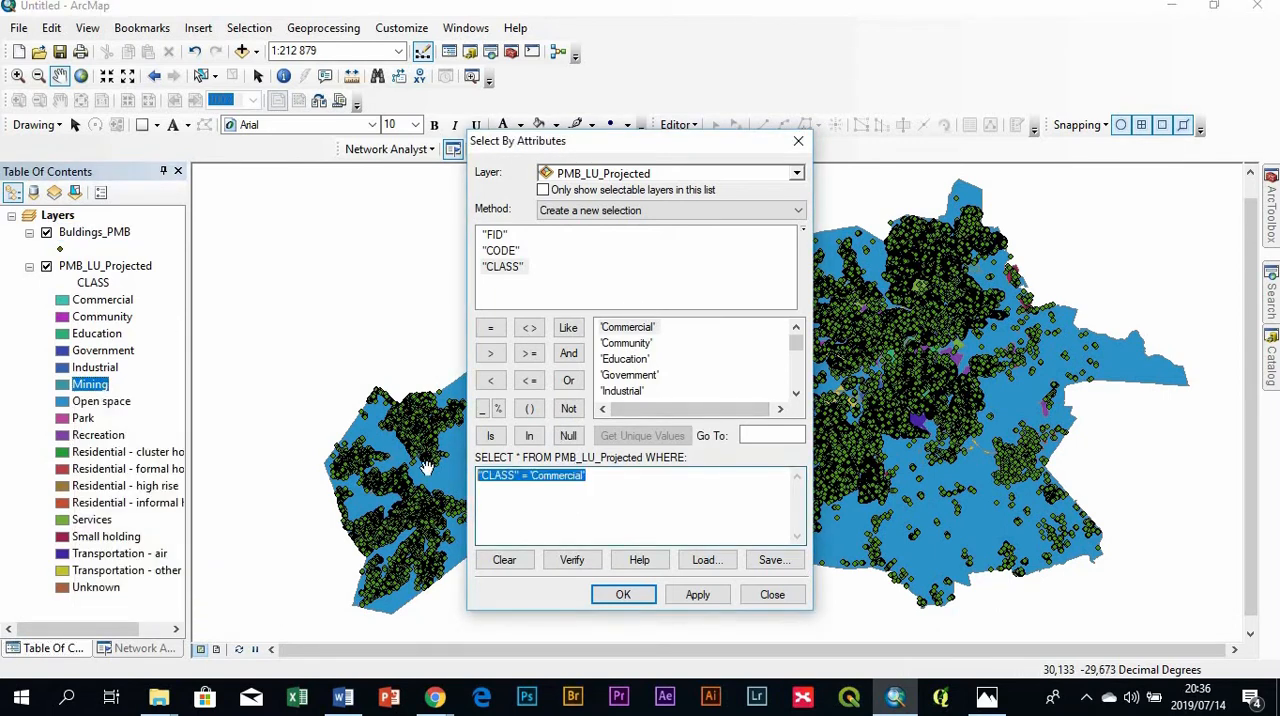
key(Delete)
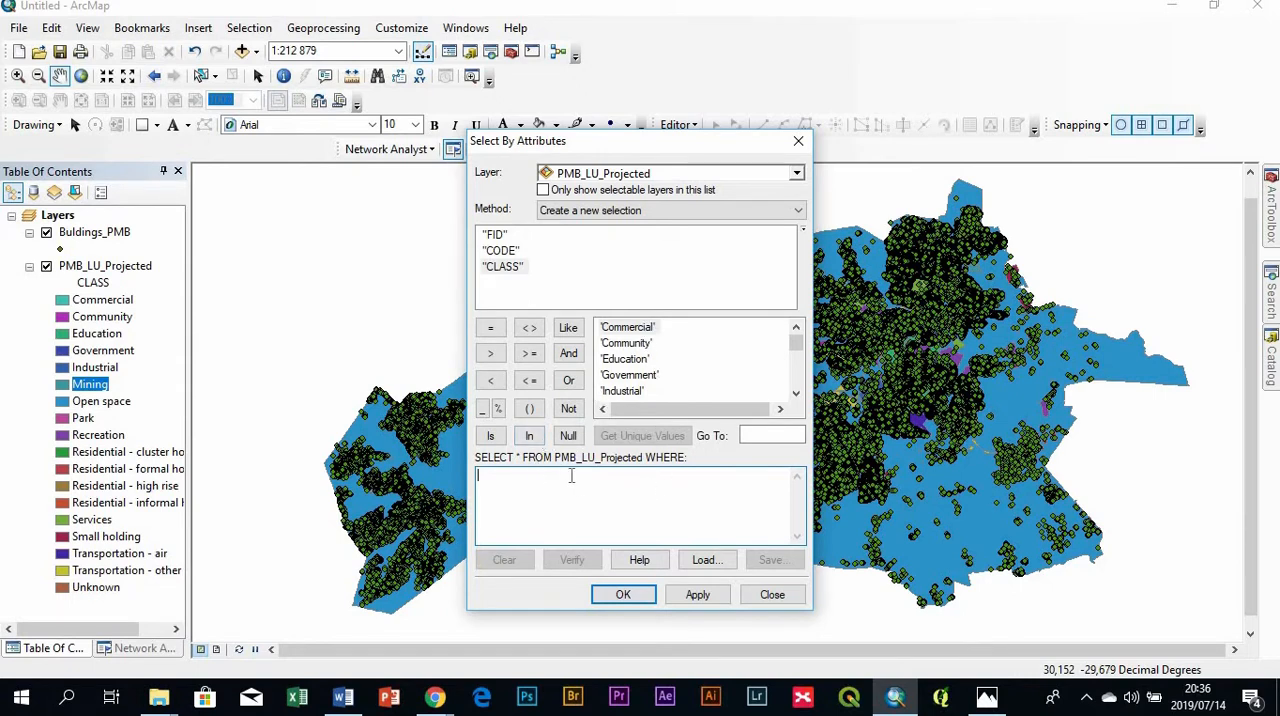
double_click(503, 266)
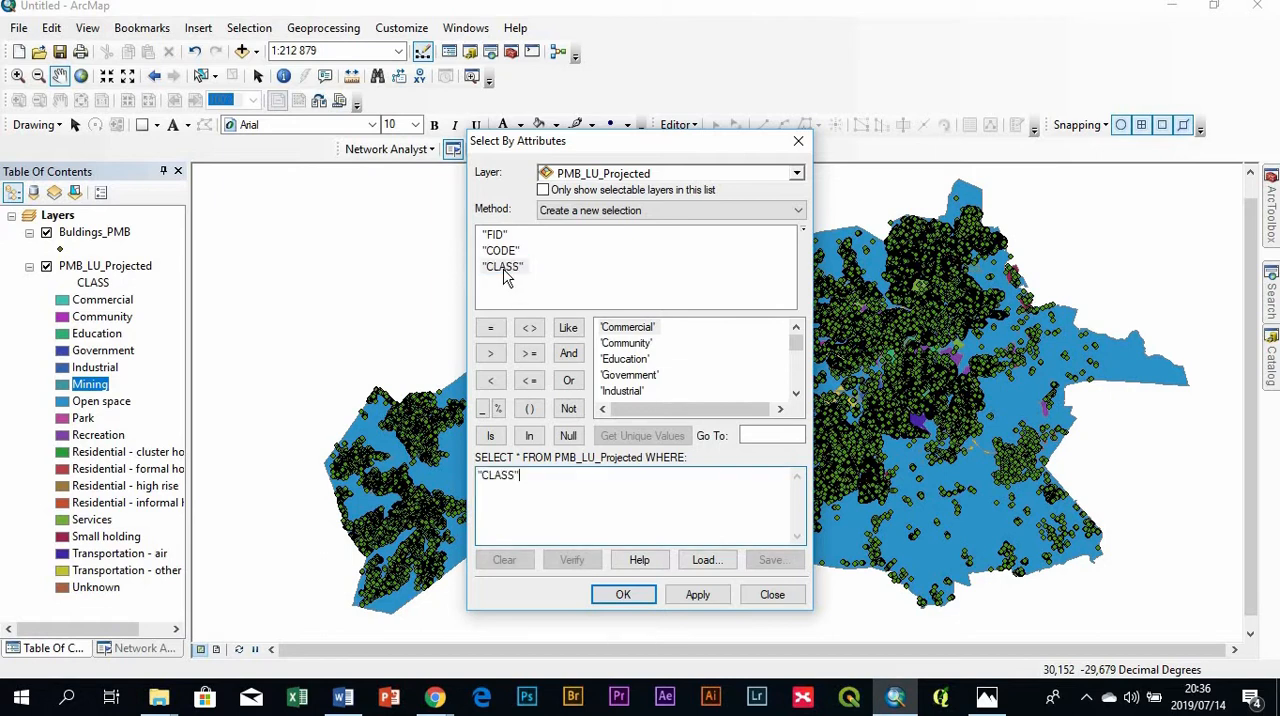
click(490, 331)
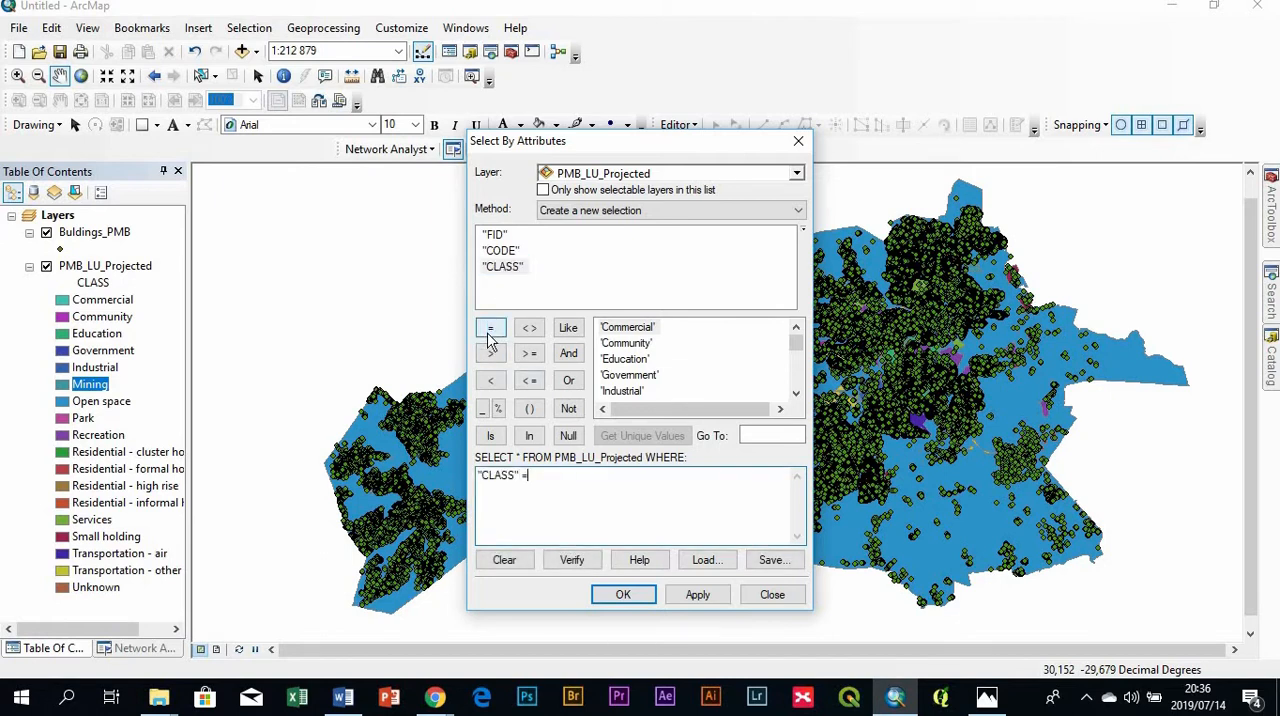
double_click(627, 327)
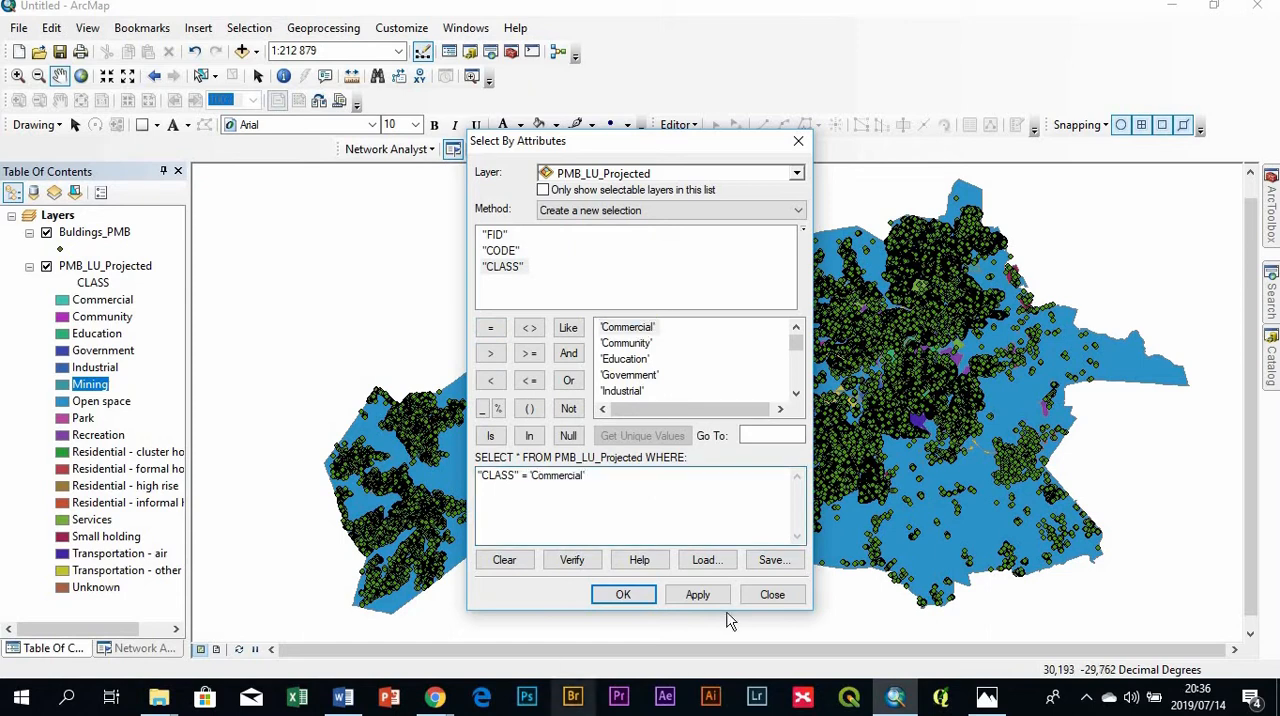
click(572, 560)
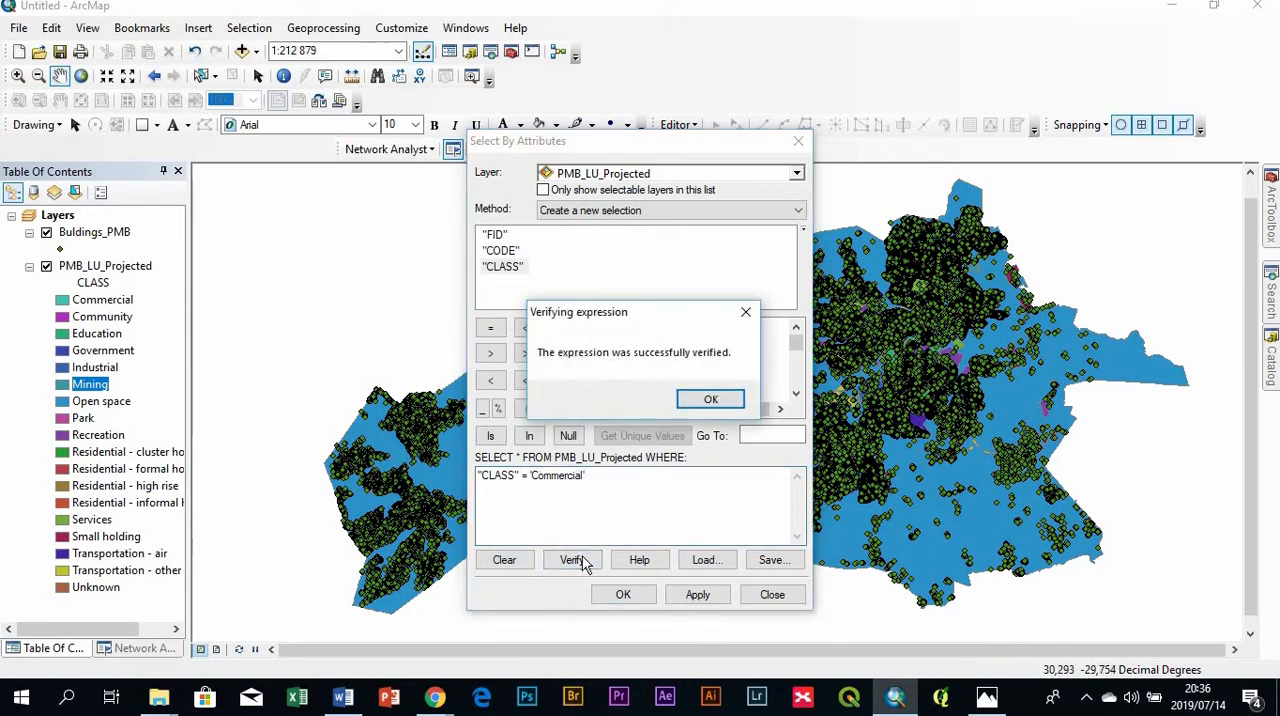
- Run the verified "CLASS" = 'Commercial' query to select the commercial polygons in PMB_LU_Projected, and close the query dialog
click(711, 401)
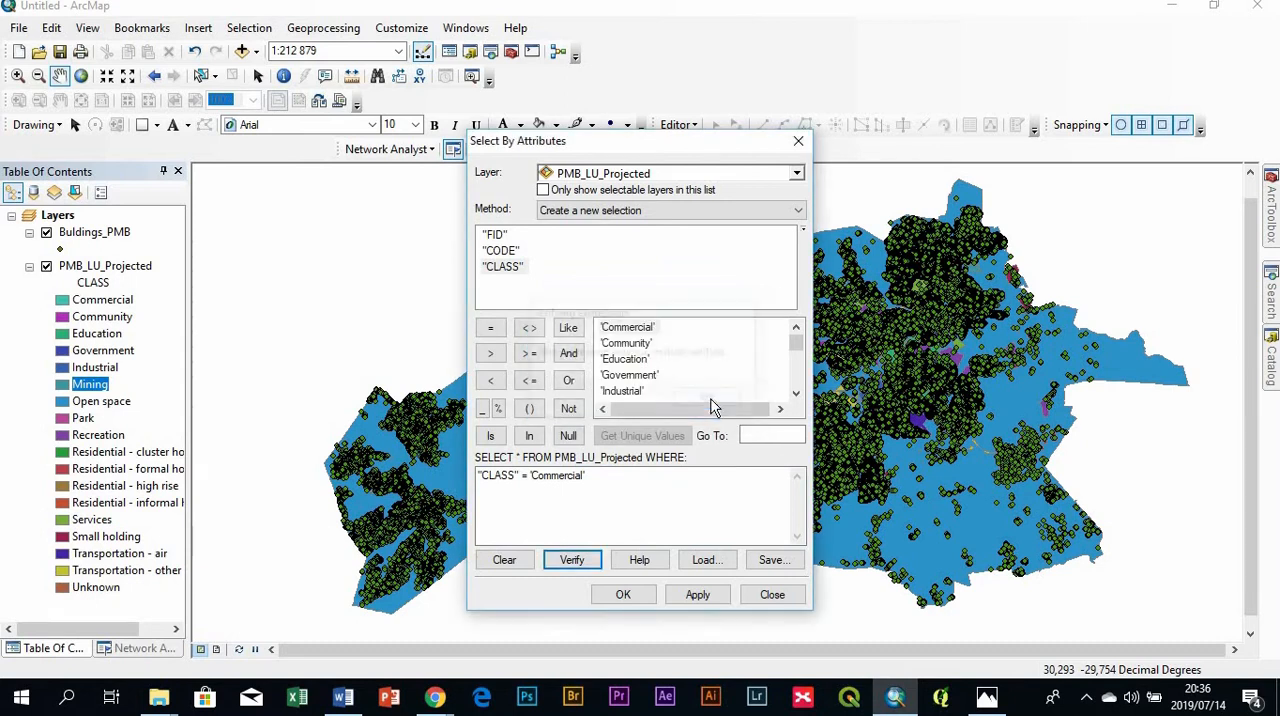
click(697, 594)
drag(742, 143, 413, 180)
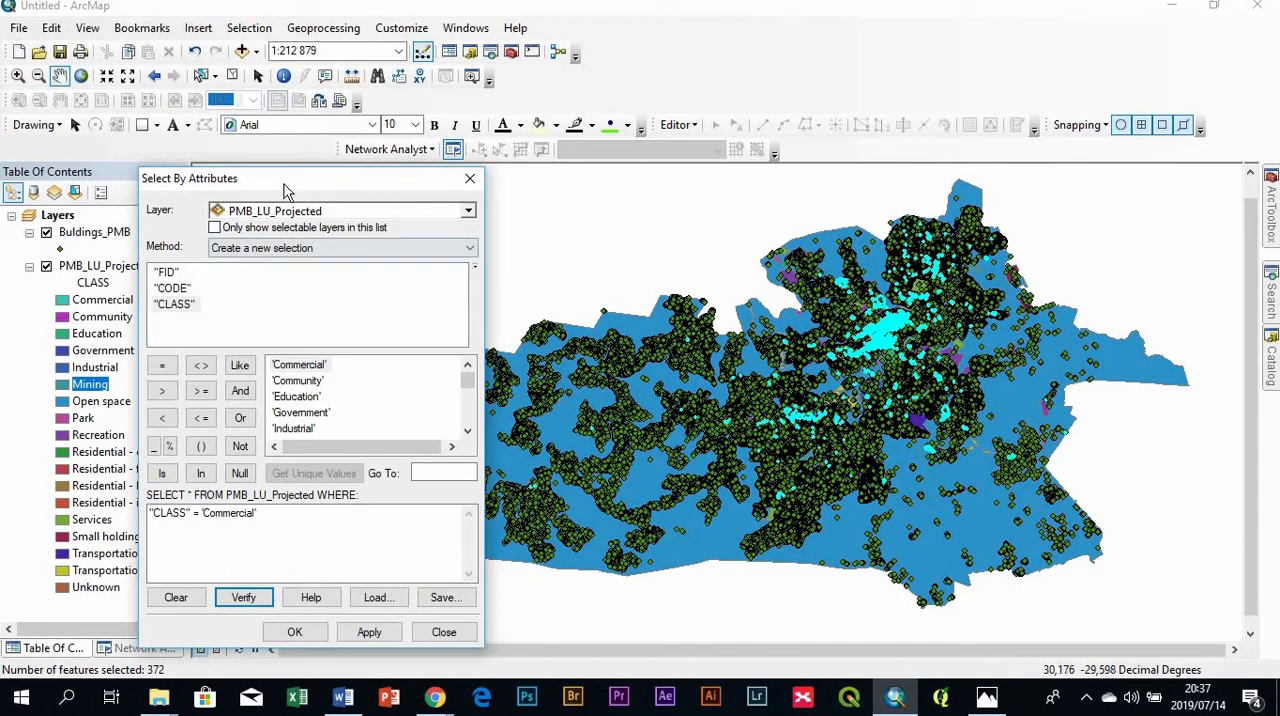
drag(290, 182, 750, 122)
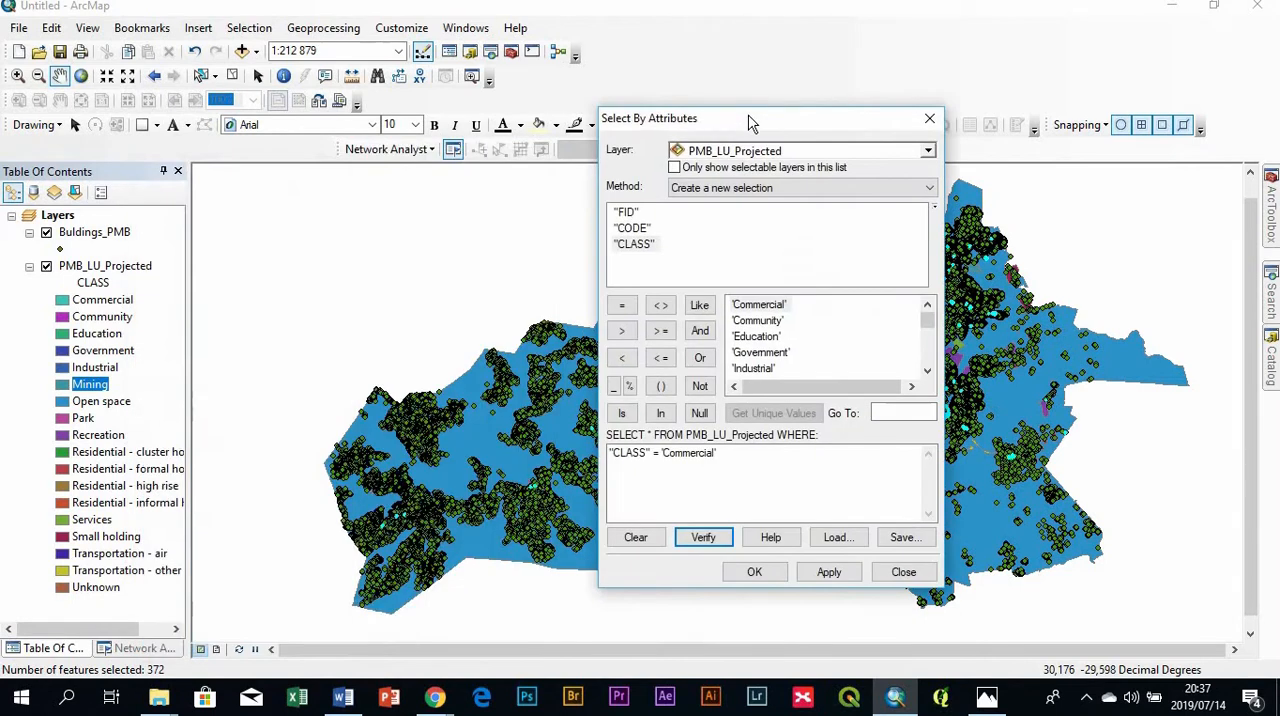
click(755, 571)
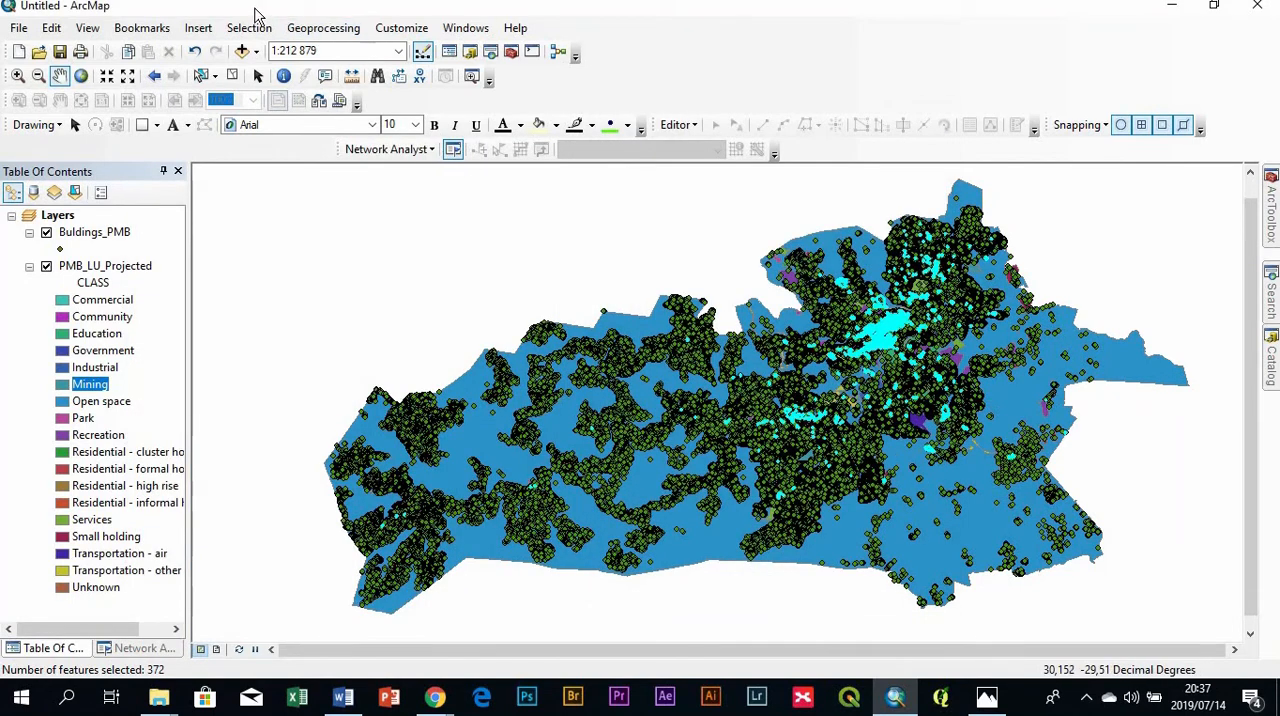
- Select Buldings_PMB features by location, using PMB_LU_Projected as source layer and the "intersect the source layer feature" method
click(250, 28)
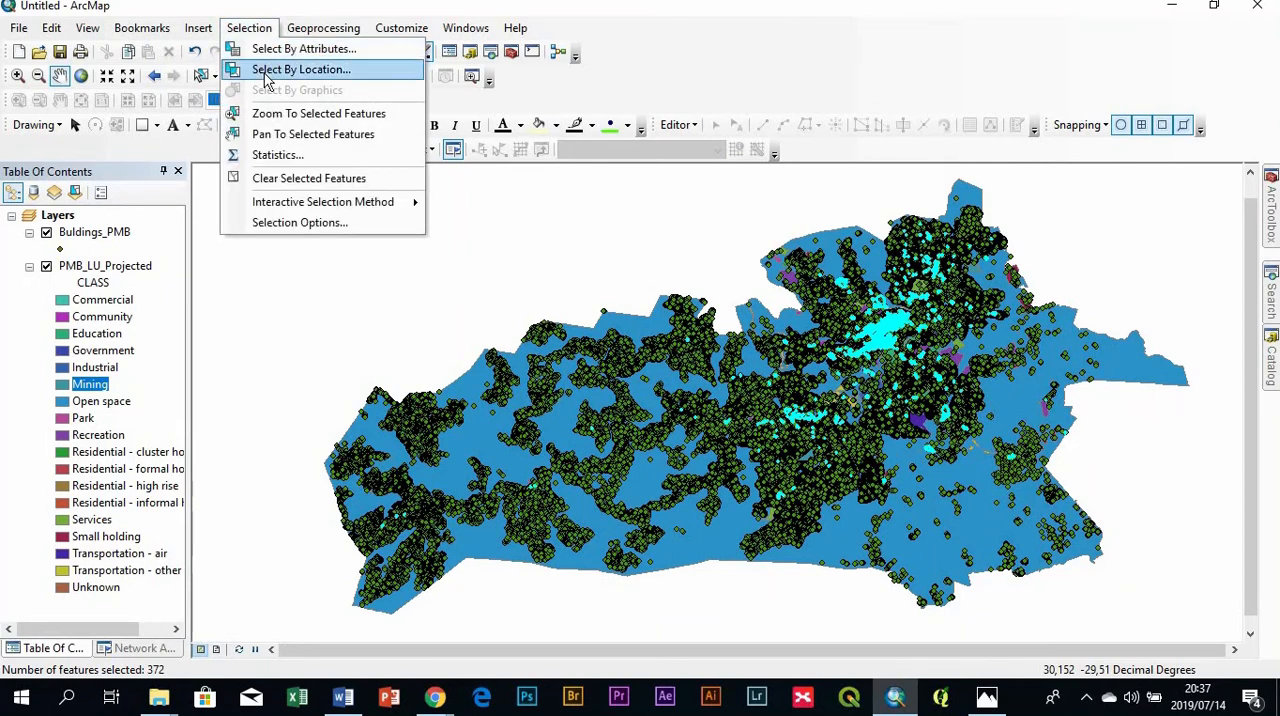
click(266, 70)
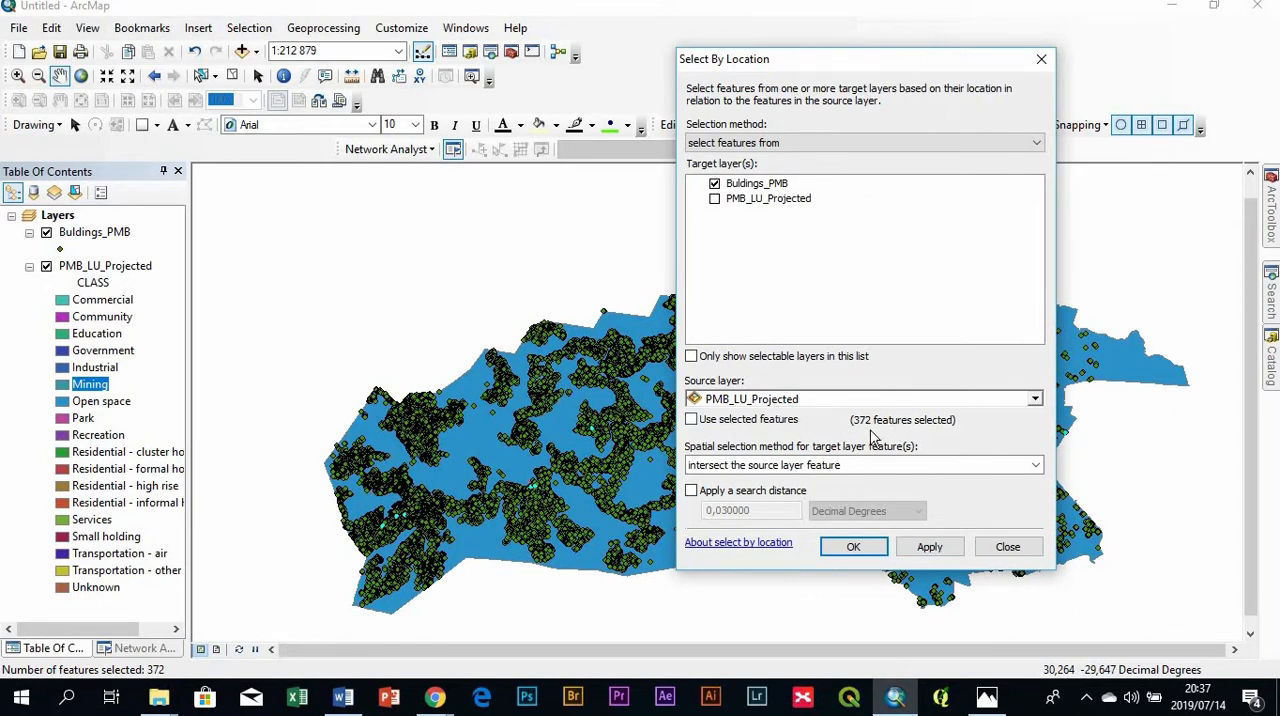
drag(925, 70, 445, 177)
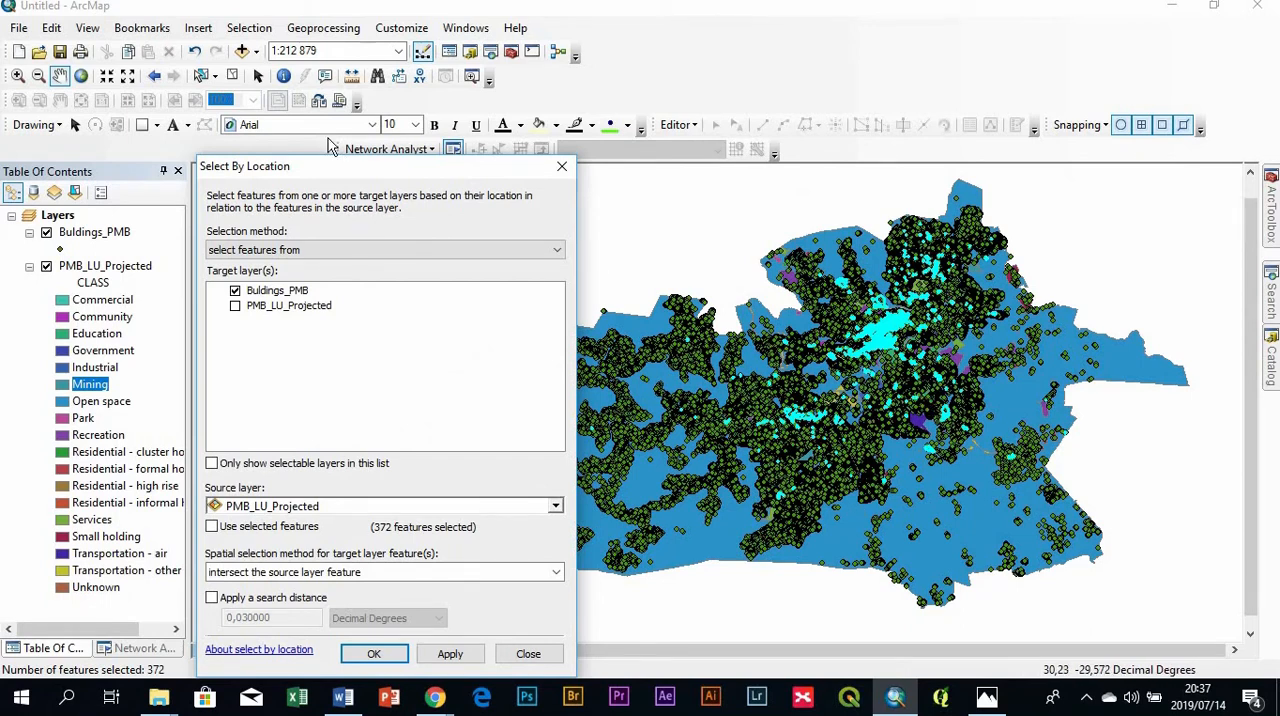
drag(356, 168, 731, 35)
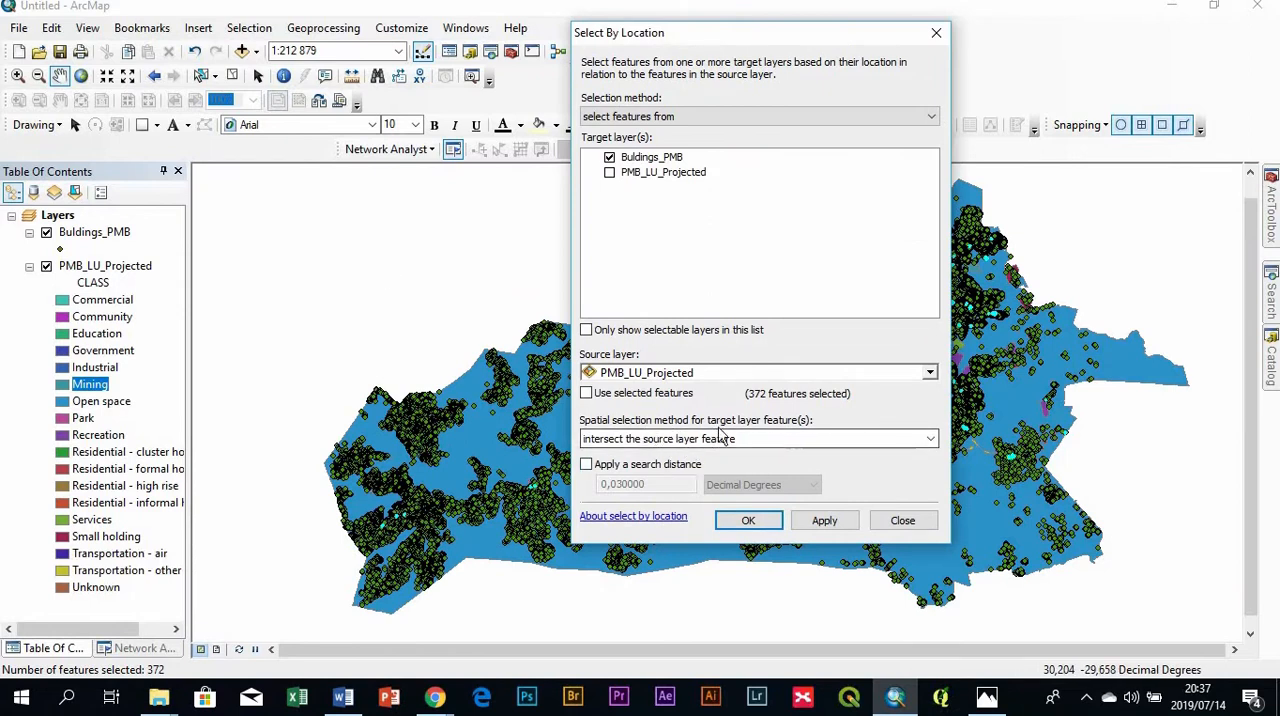
click(931, 440)
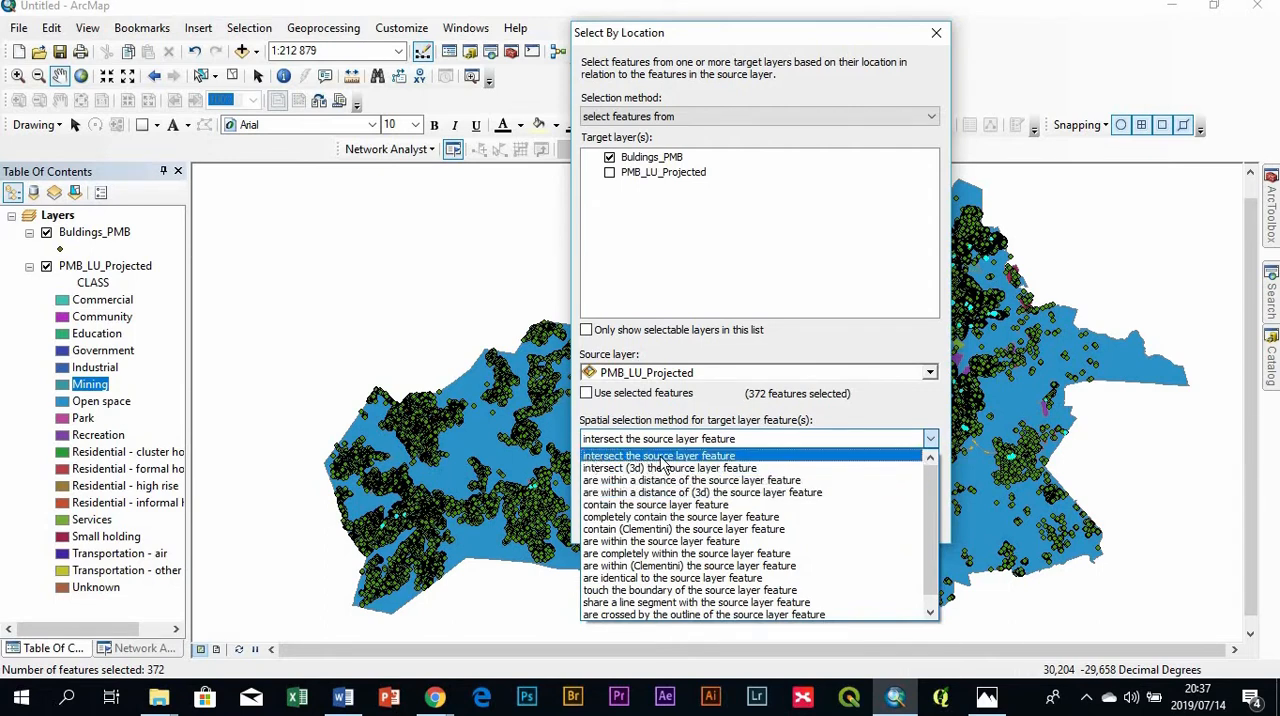
click(661, 458)
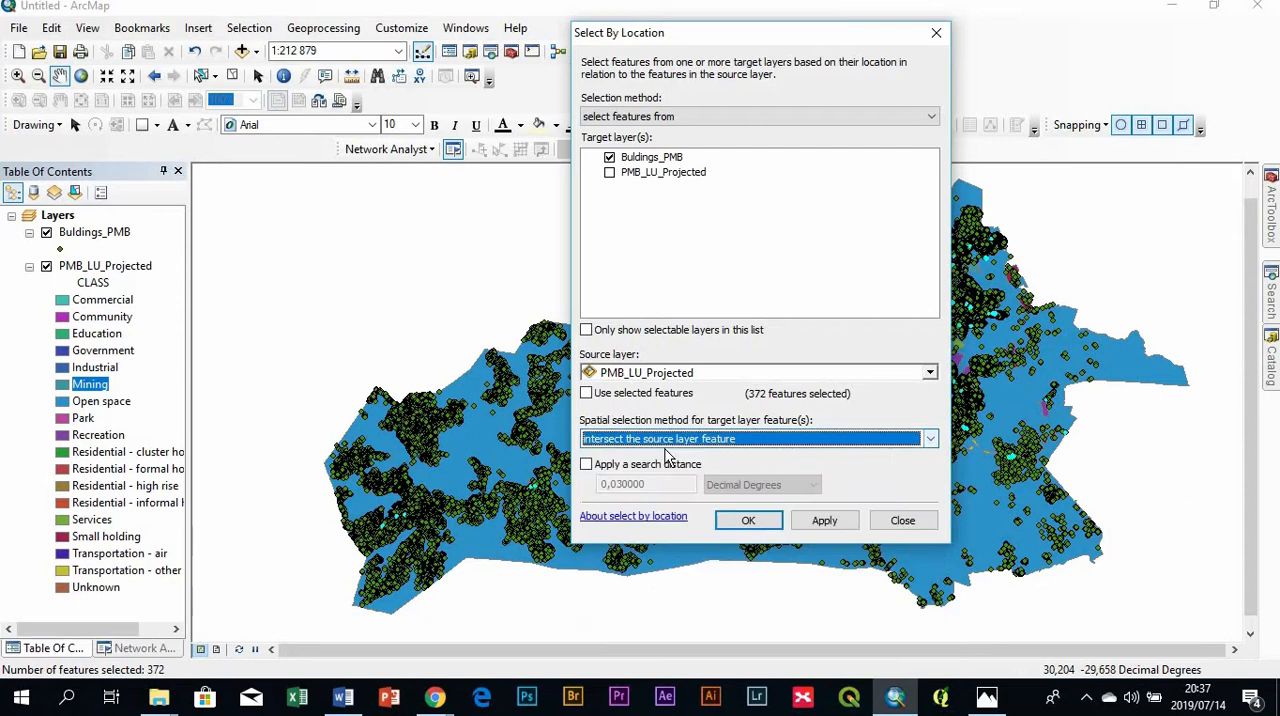
click(825, 521)
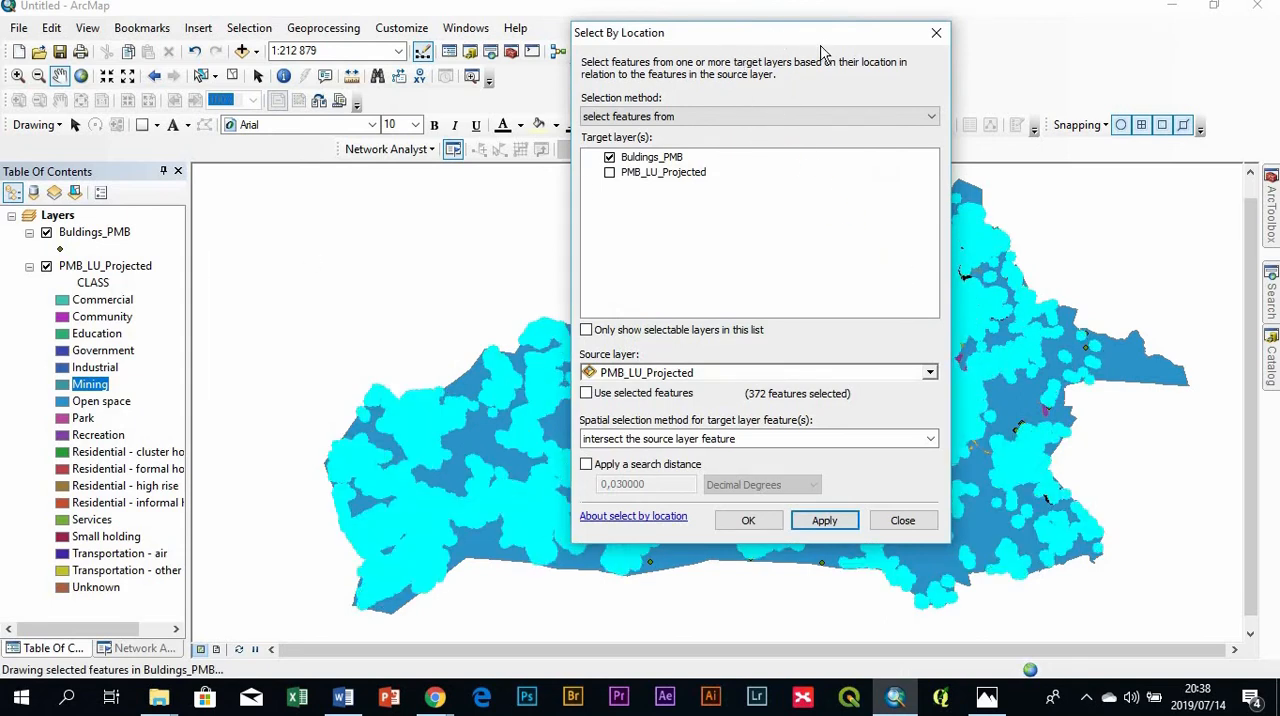
- Restrict the location query to the selected PMB_LU_Projected features, reselect the intersecting buildings, and finish the query
click(586, 392)
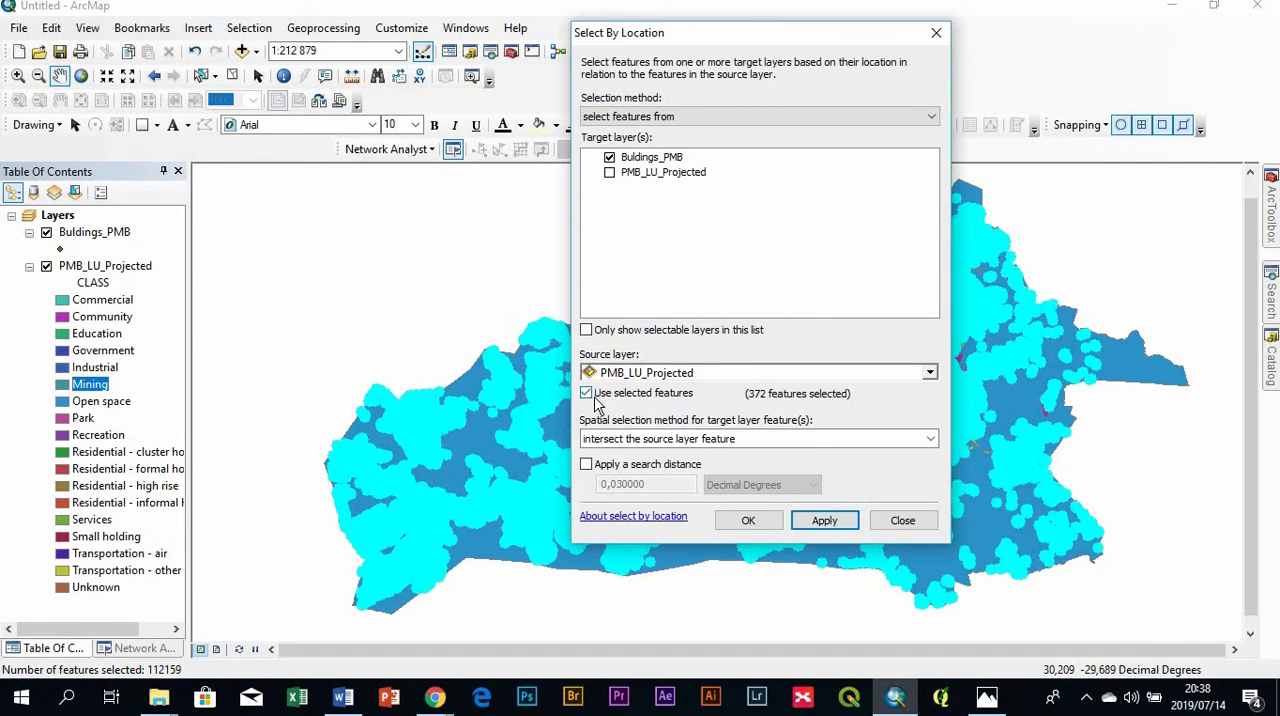
click(833, 523)
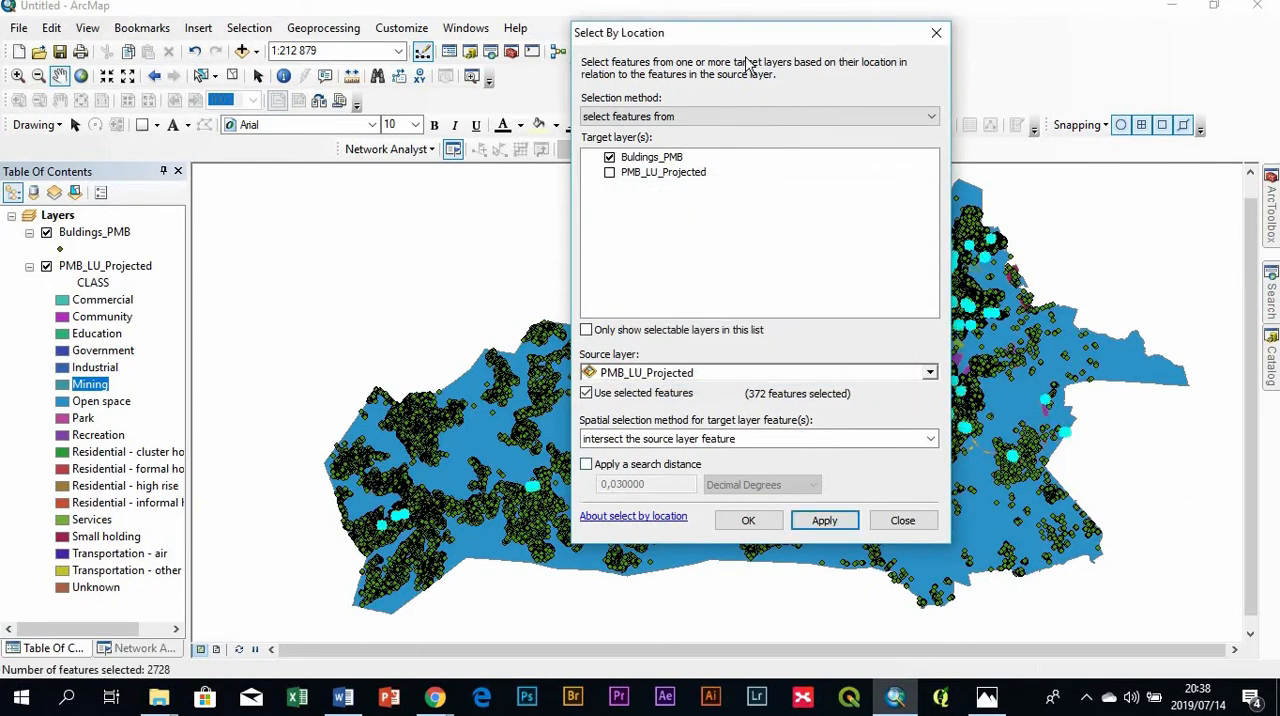
drag(791, 37, 348, 166)
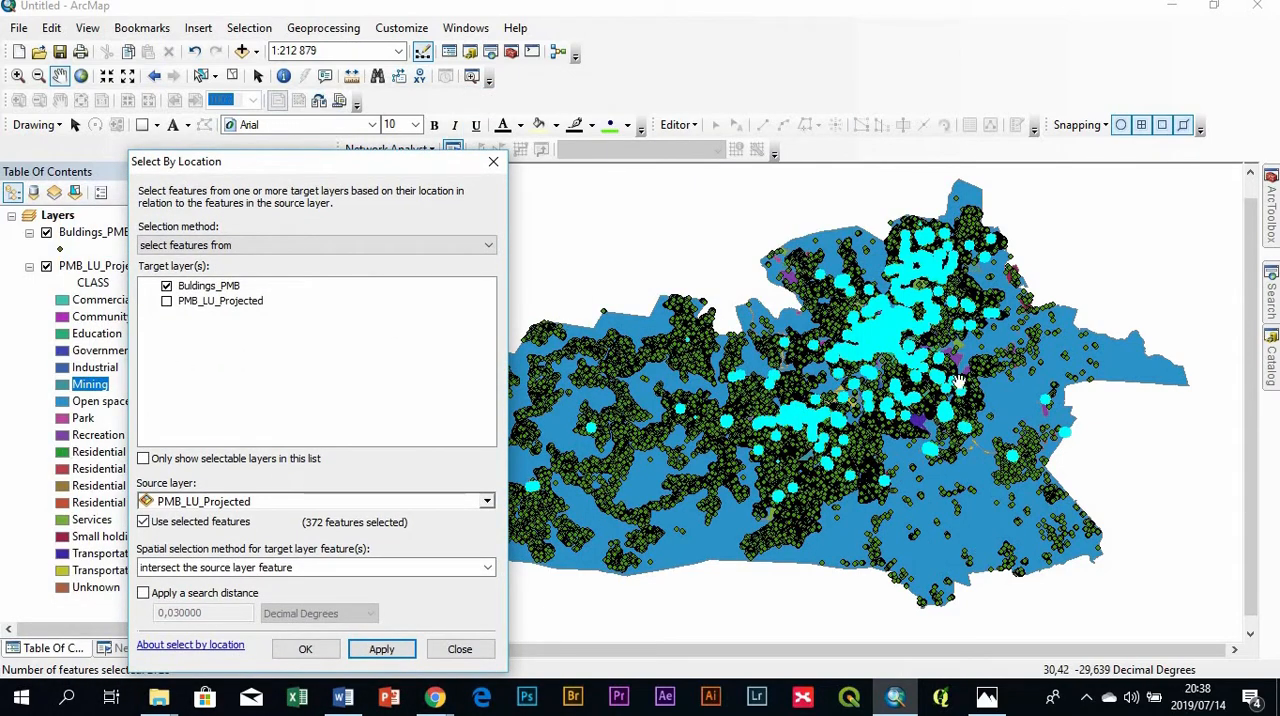
drag(274, 163, 622, 48)
click(655, 533)
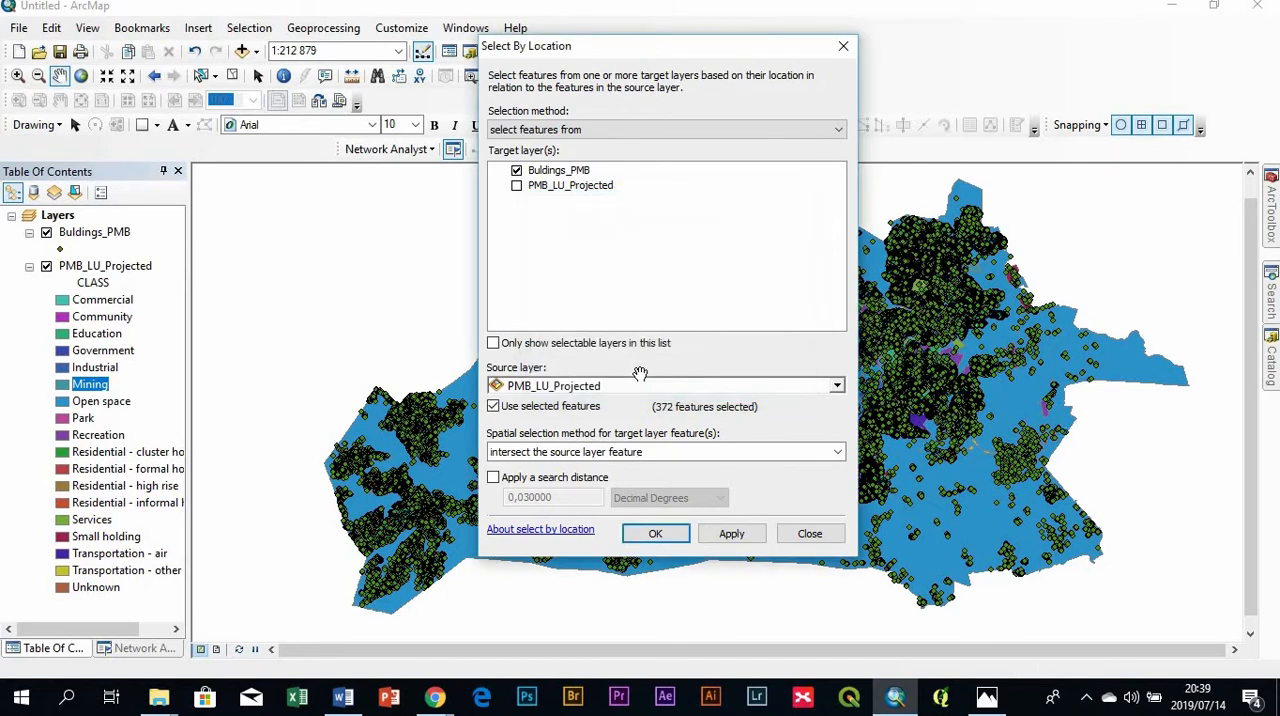
- Open the Buldings_PMB attribute table, dock it over the map area, and show only the selected records
right_click(103, 238)
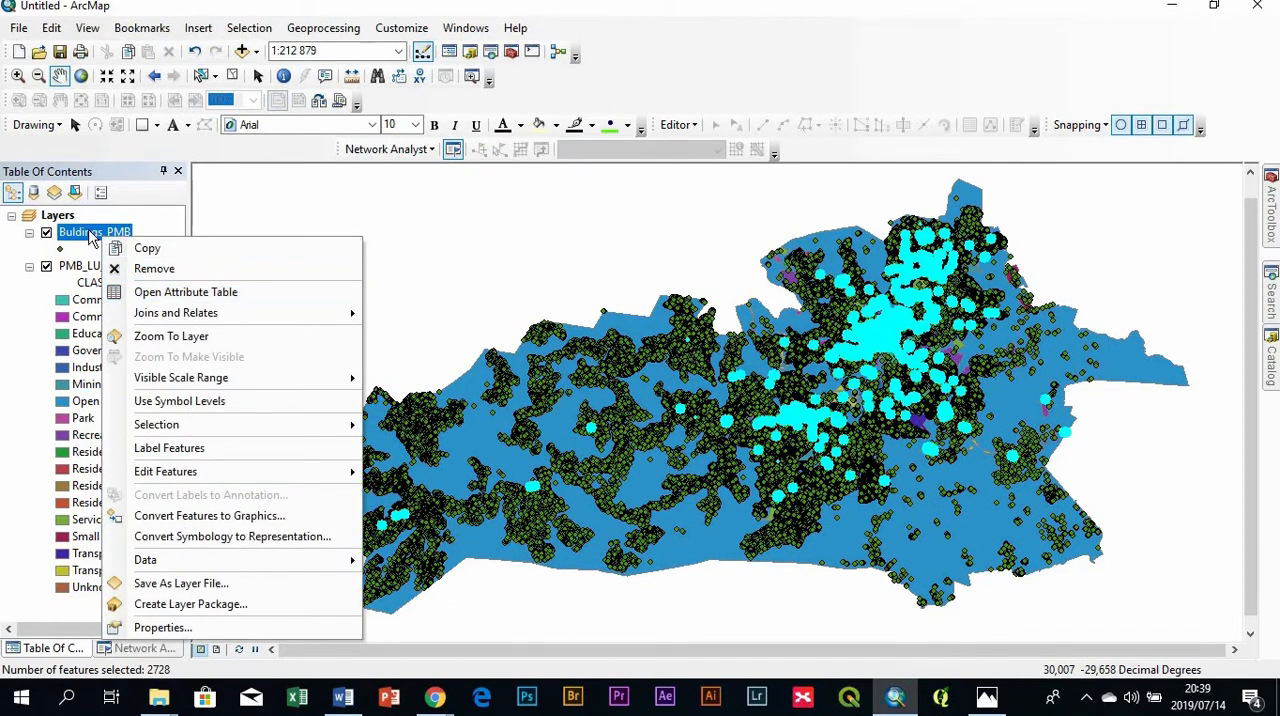
click(140, 291)
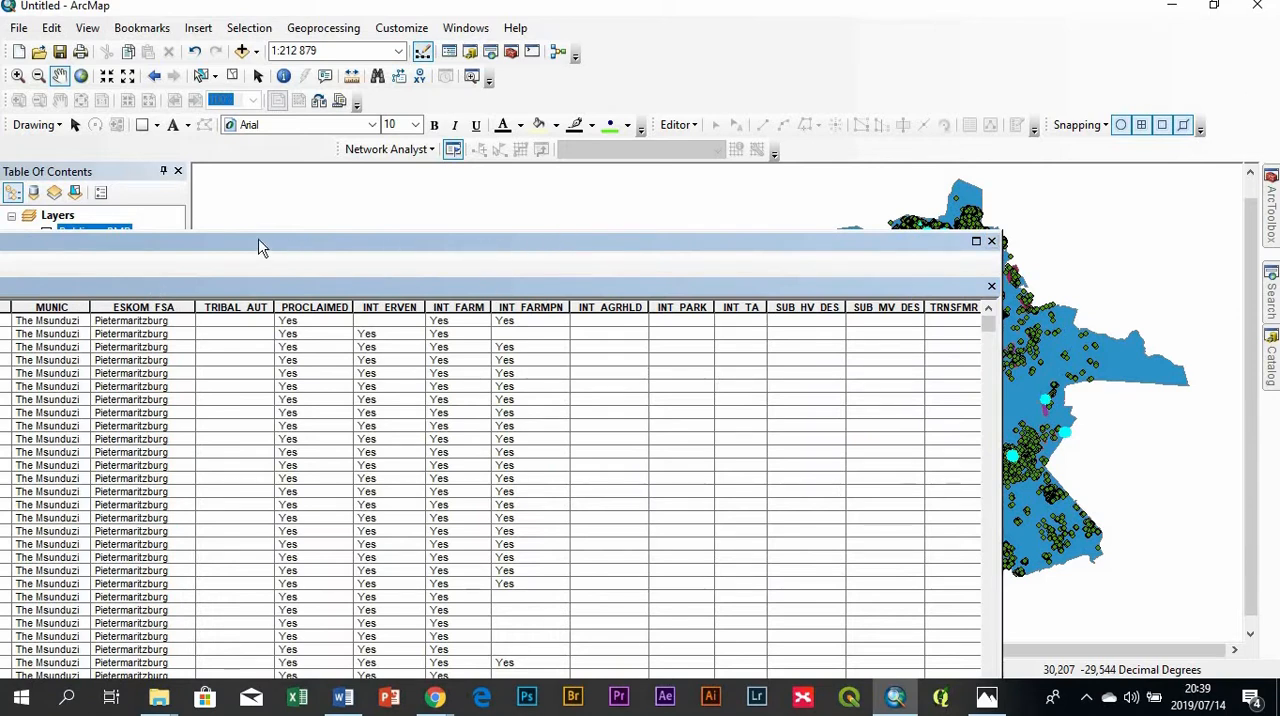
drag(267, 297, 760, 55)
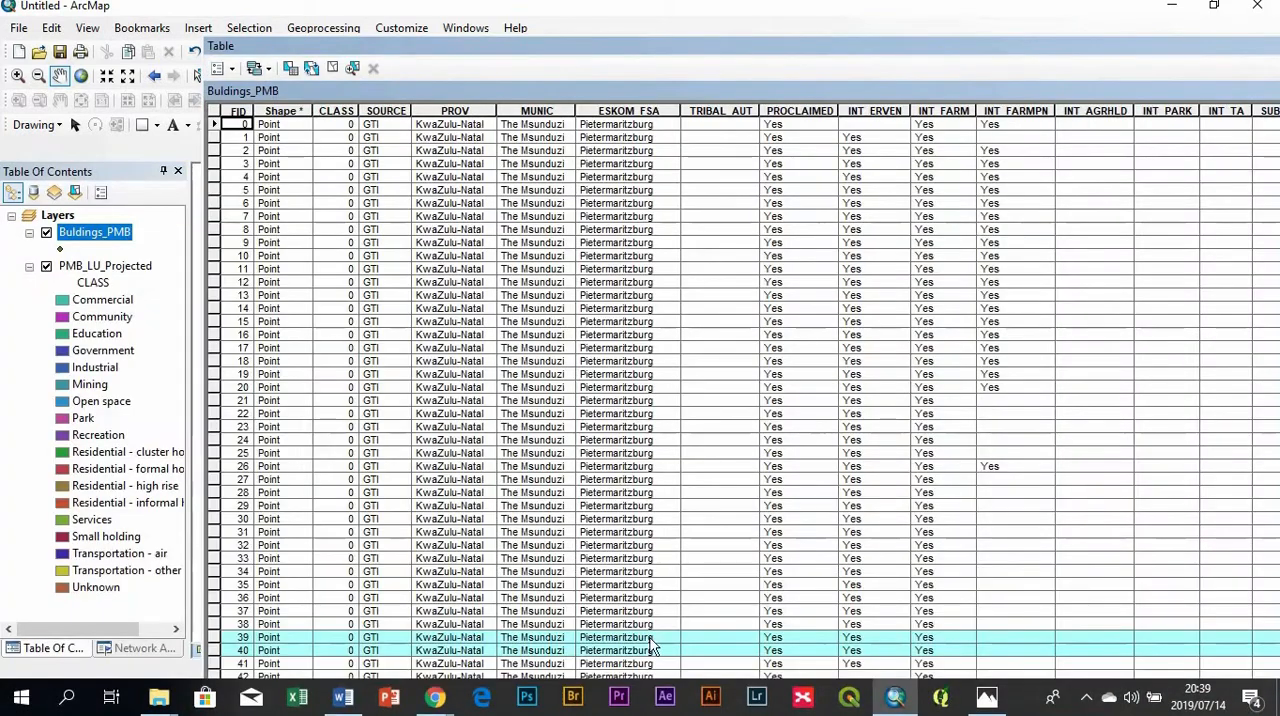
drag(846, 42, 838, 10)
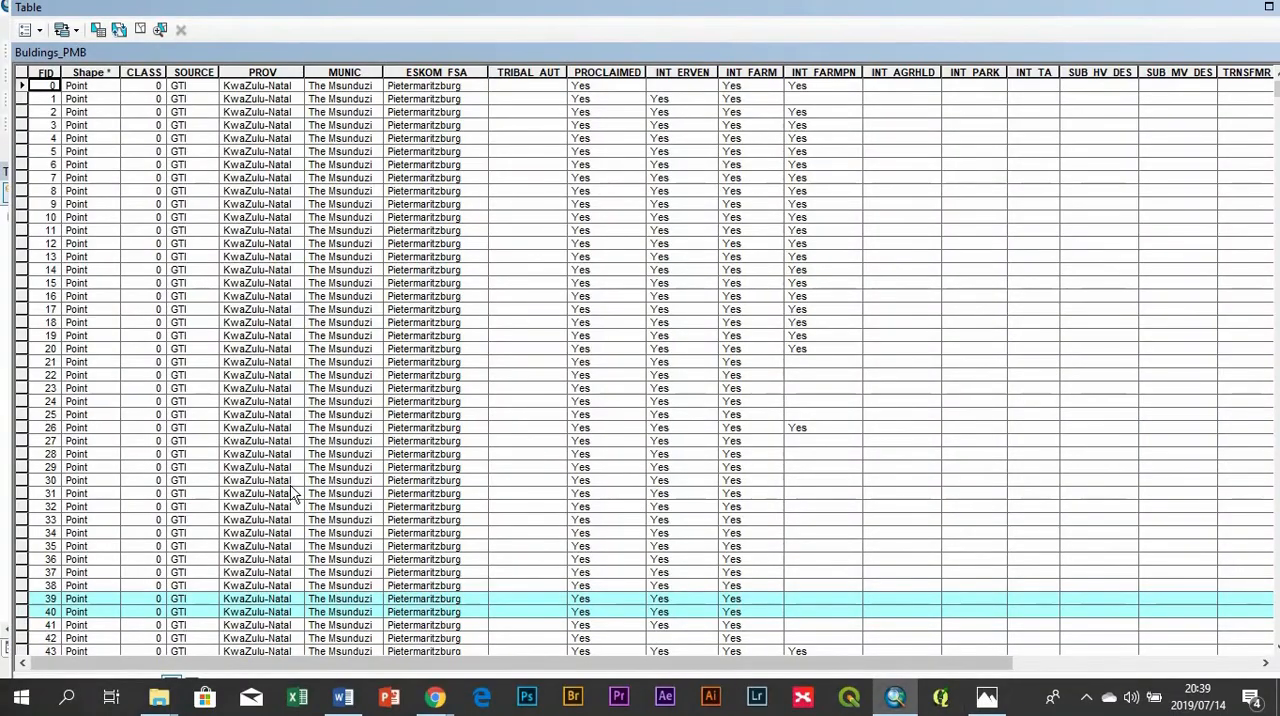
scroll(240, 510, down, 7)
scroll(240, 510, down, 2)
drag(528, 14, 538, 15)
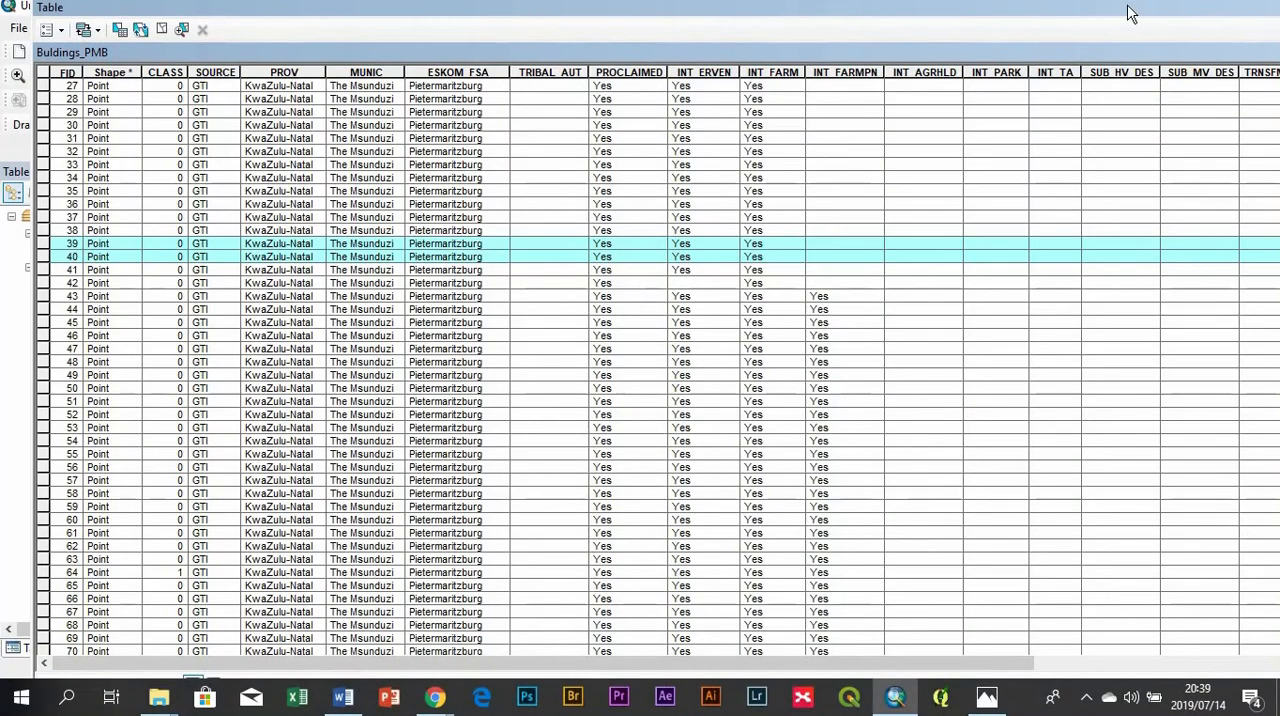
drag(1067, 49, 1200, 412)
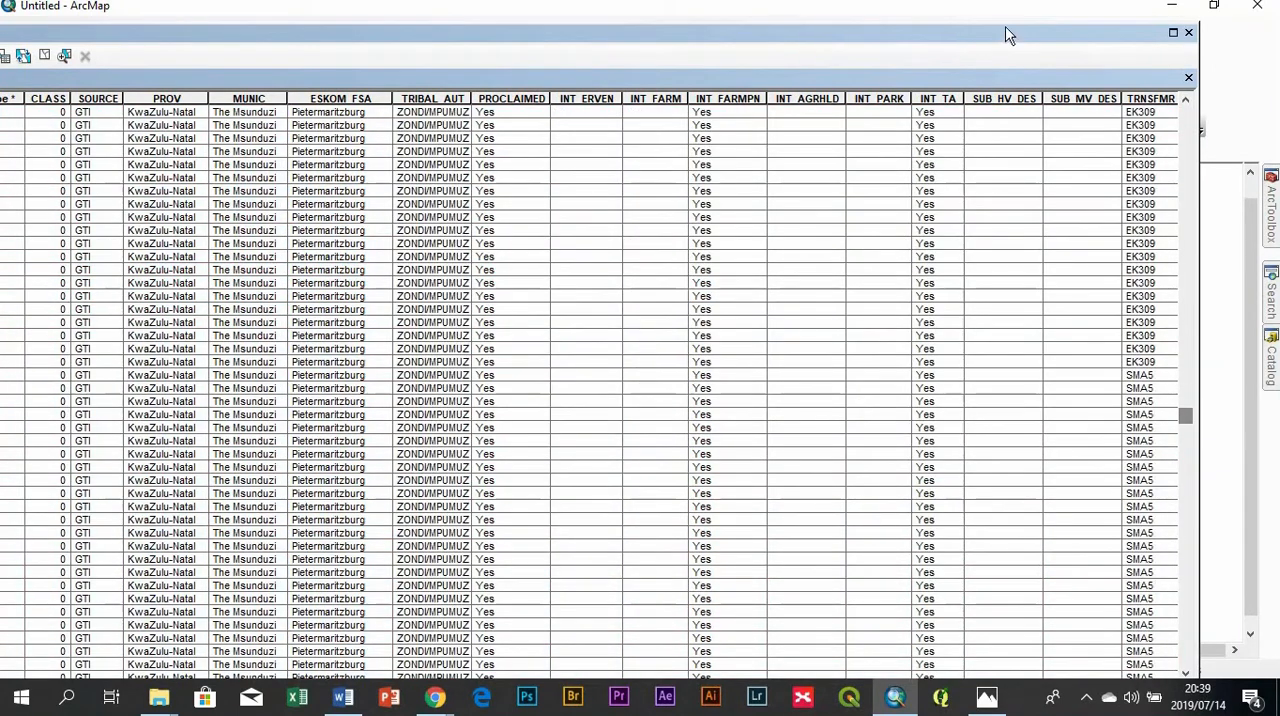
drag(1007, 40, 731, 390)
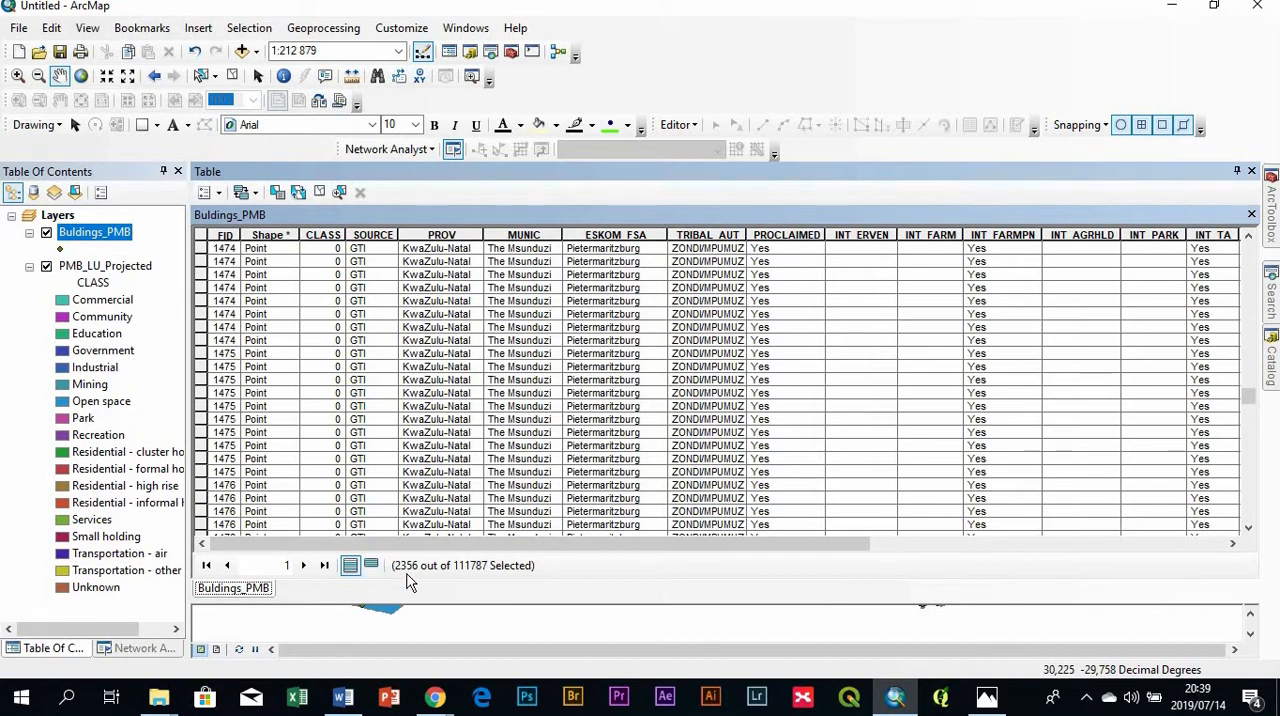
click(371, 566)
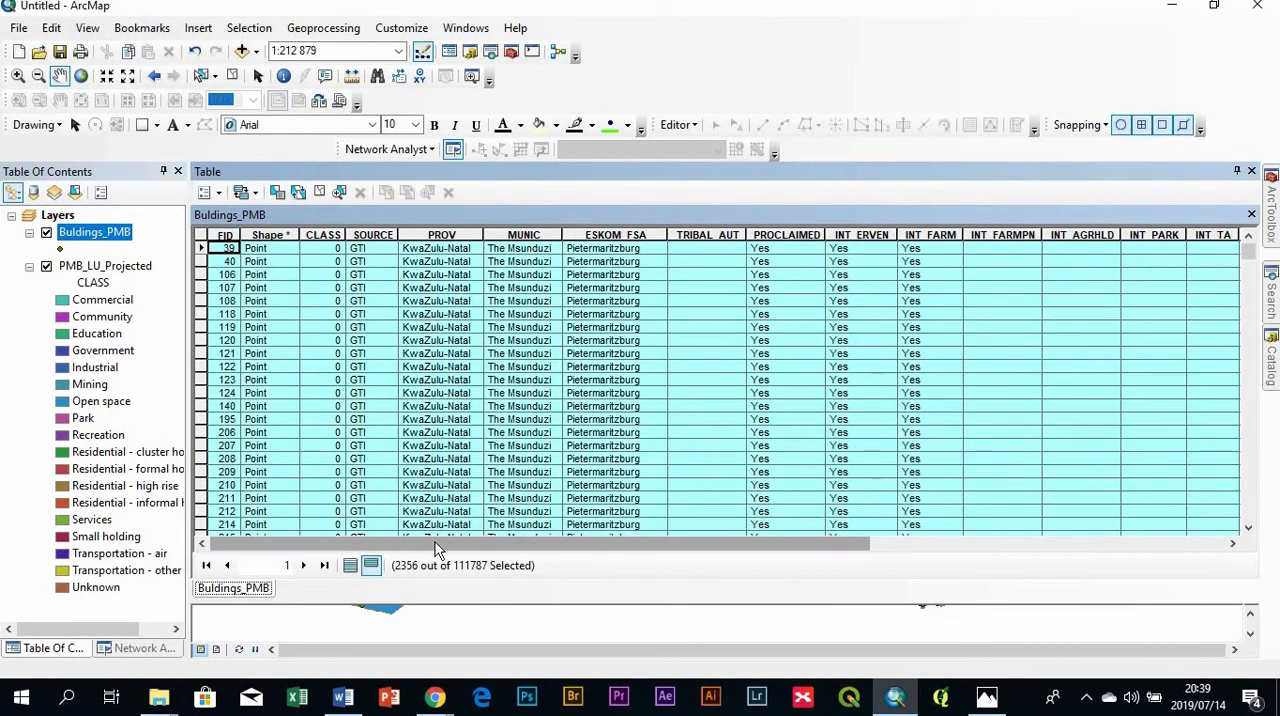
- Use the Field Calculator to fill L_Use with "Commercial" for the selected buildings
drag(435, 542, 1226, 528)
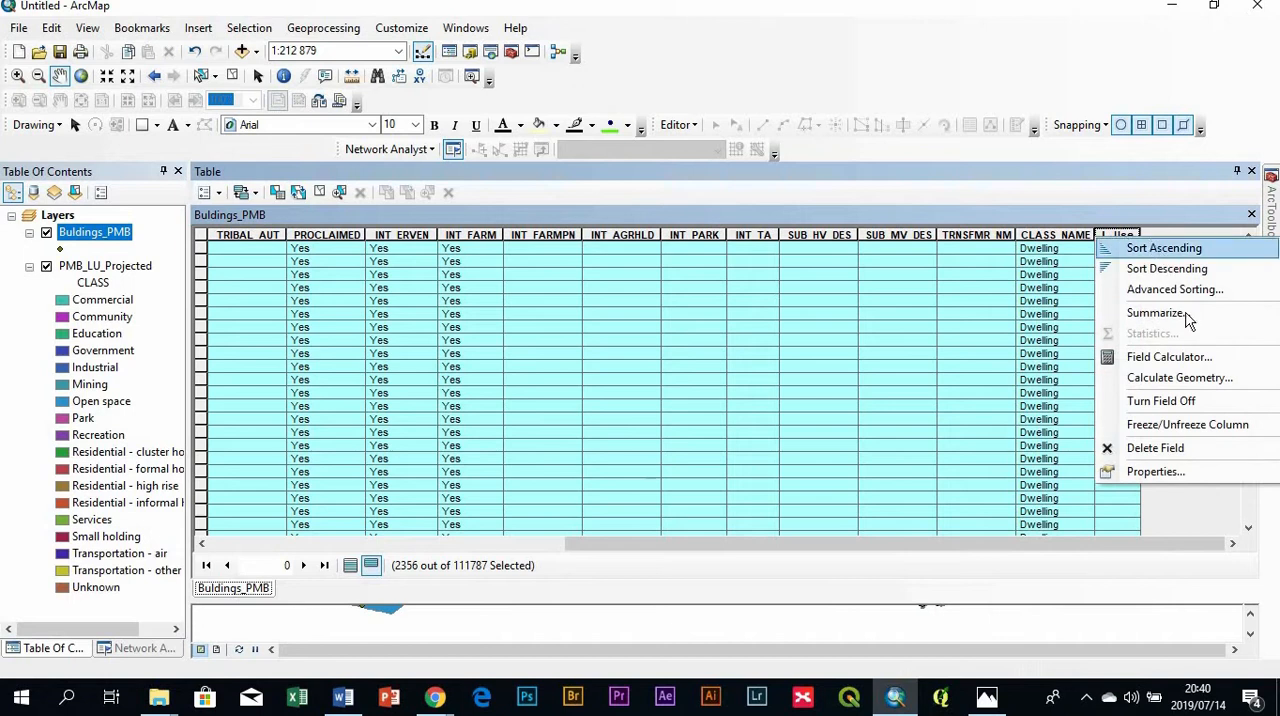
click(1189, 362)
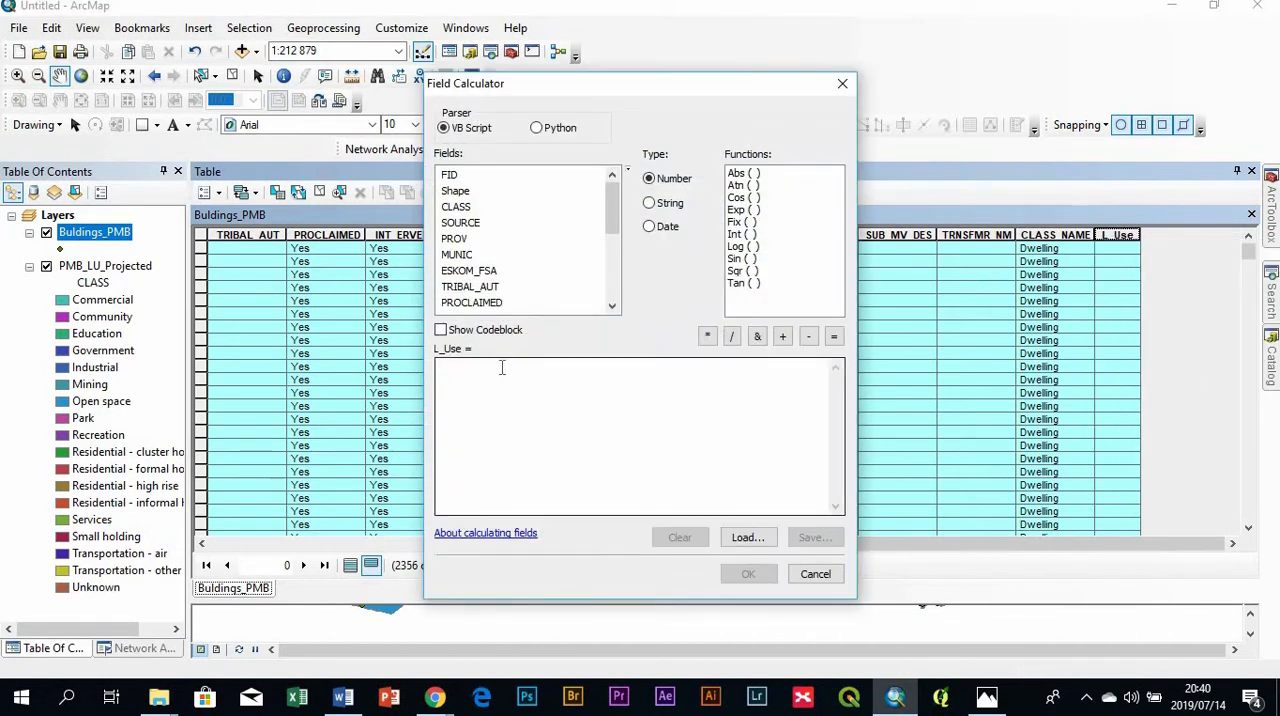
click(454, 368)
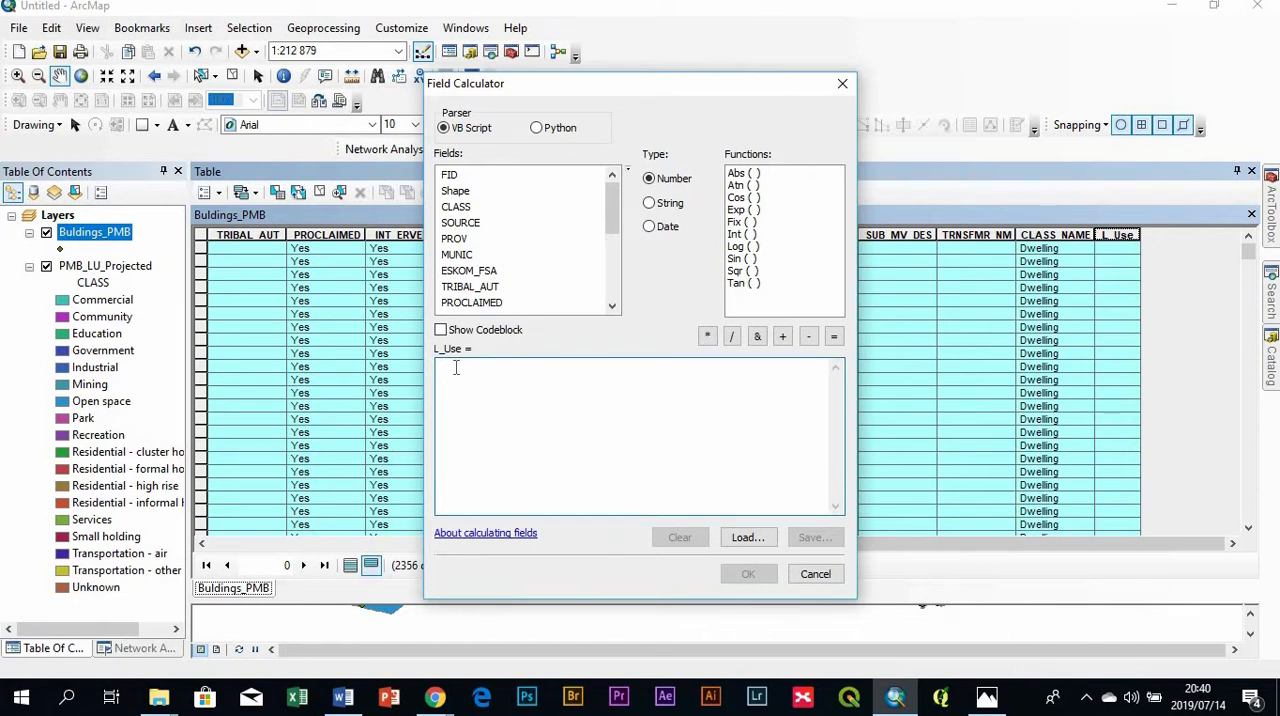
text("Commercial)
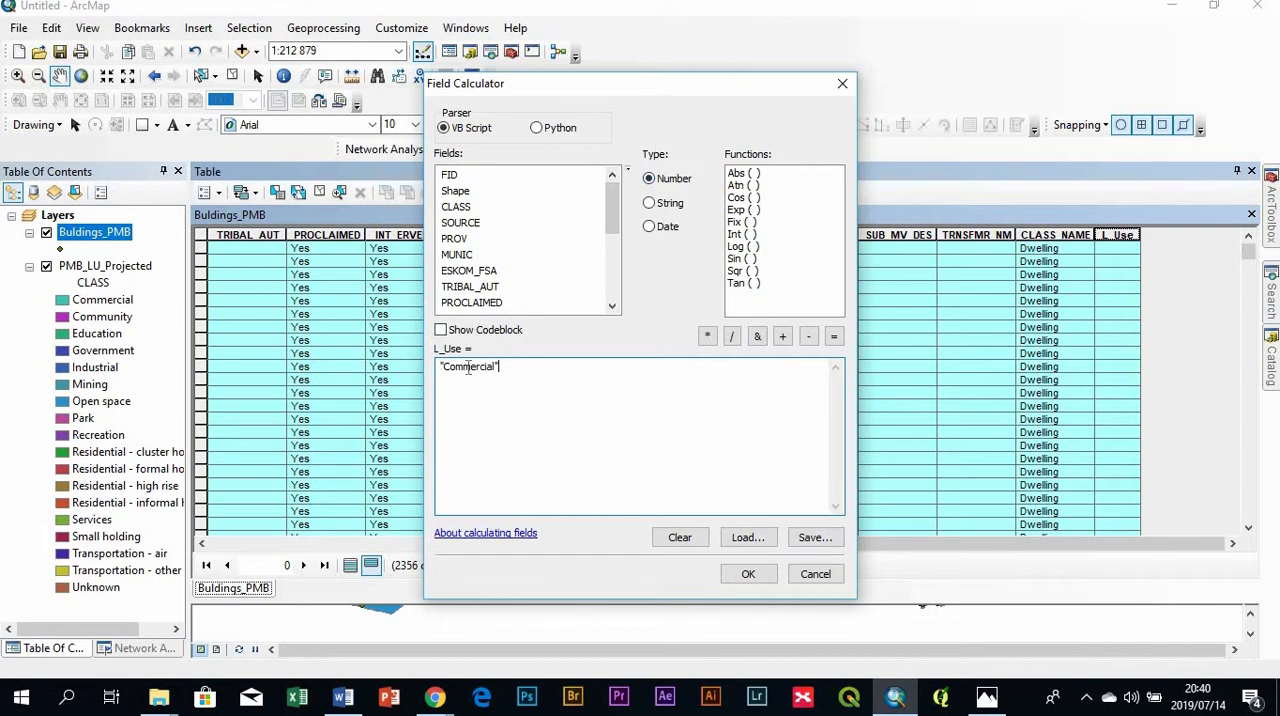
click(748, 574)
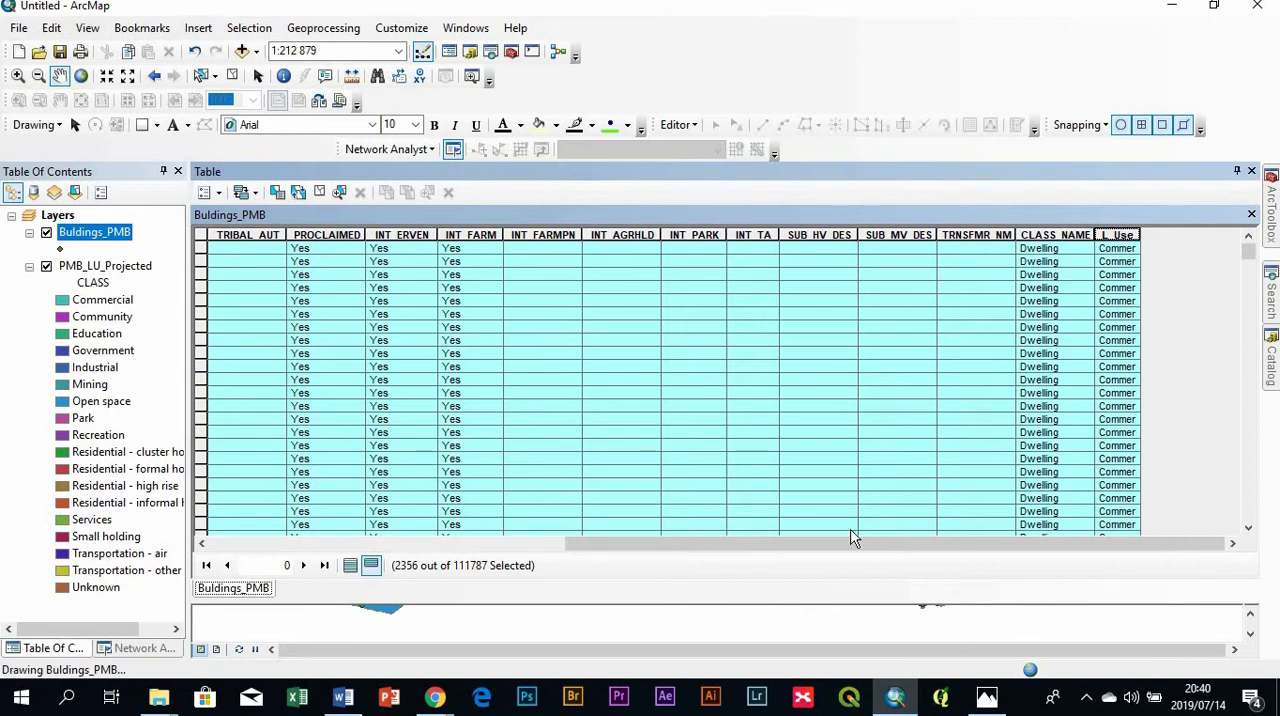
- Widen the L_Use column to fit its full values, and close the attribute table
click(1132, 234)
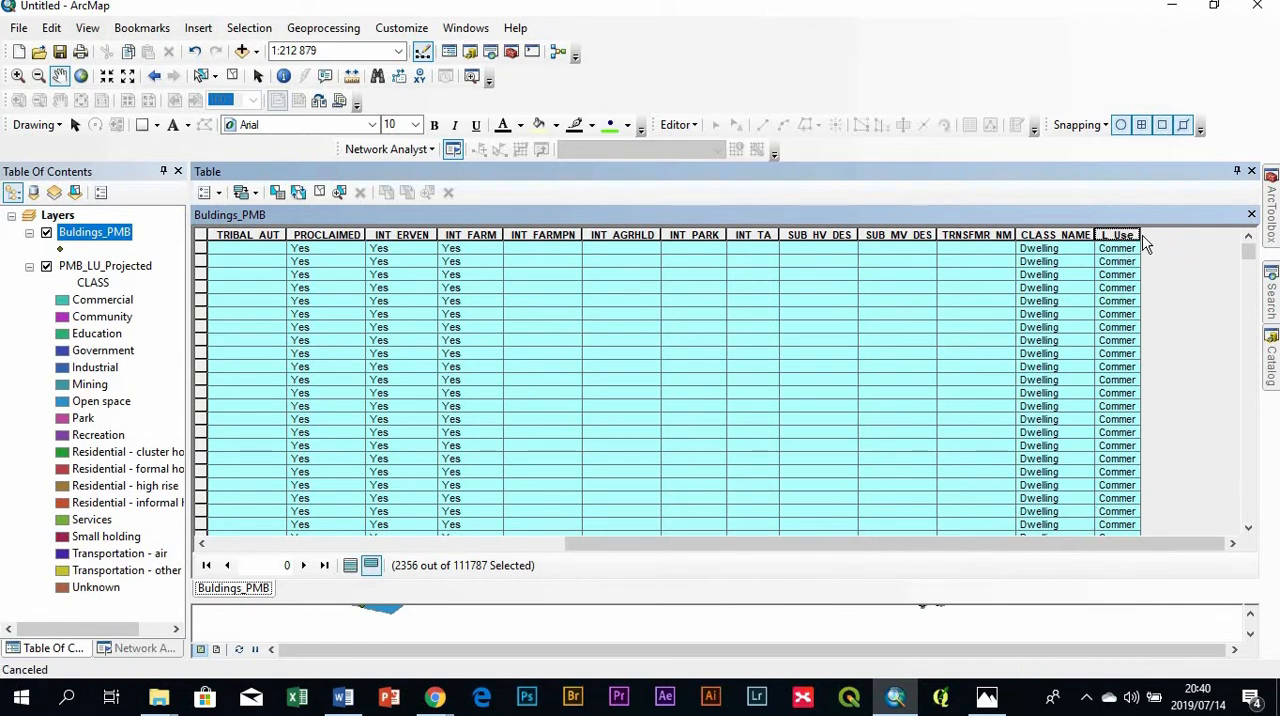
double_click(1140, 234)
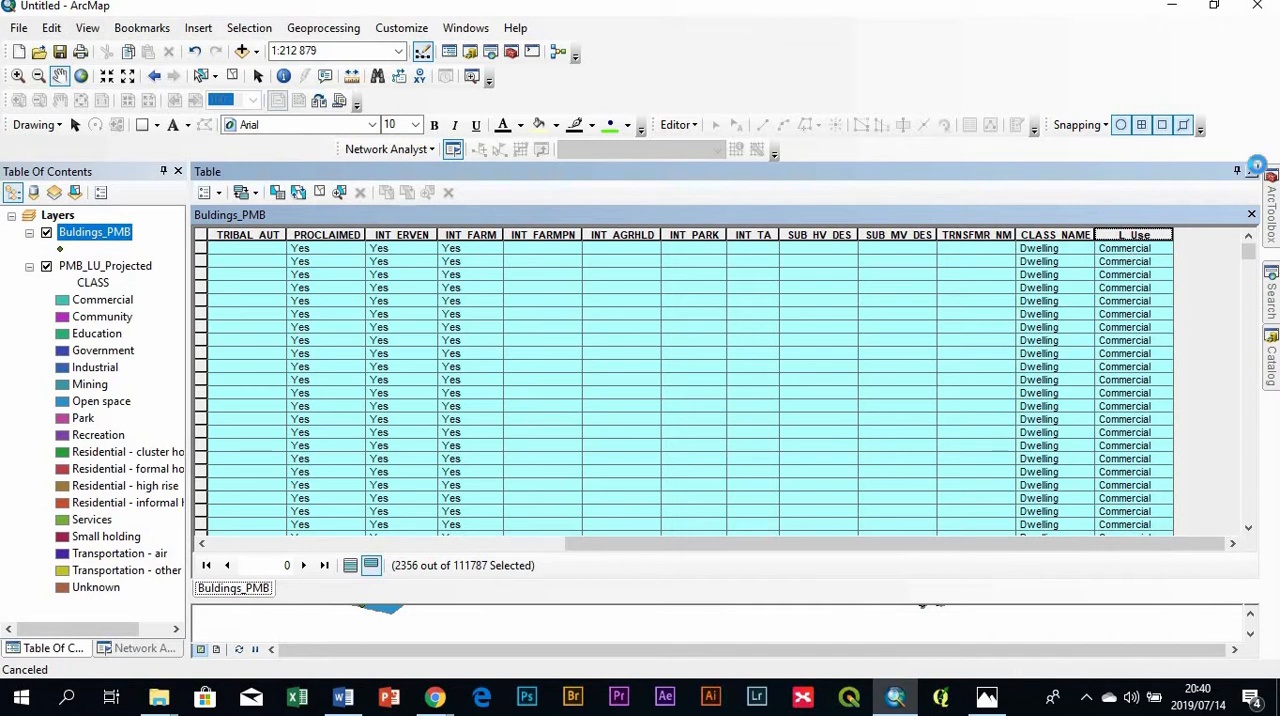
click(1251, 172)
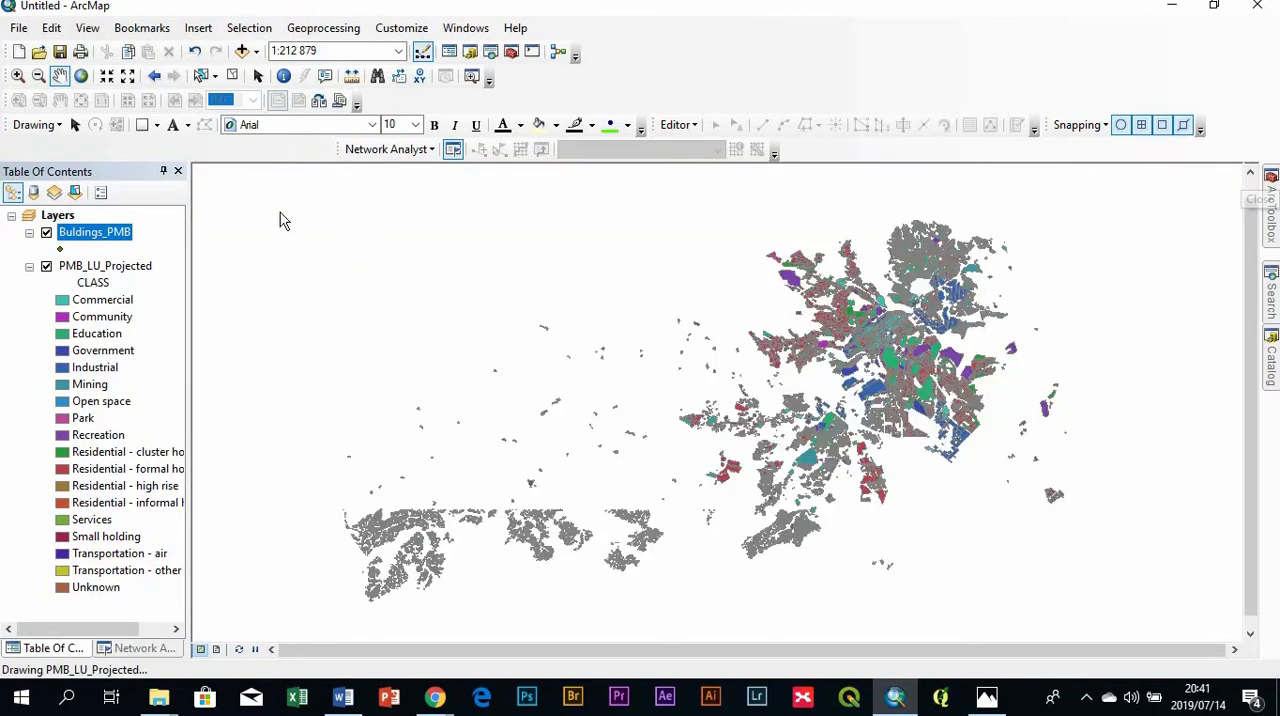
- Clear the selected features and empty the old expression in the Select By Attributes query for PMB_LU_Projected
click(233, 77)
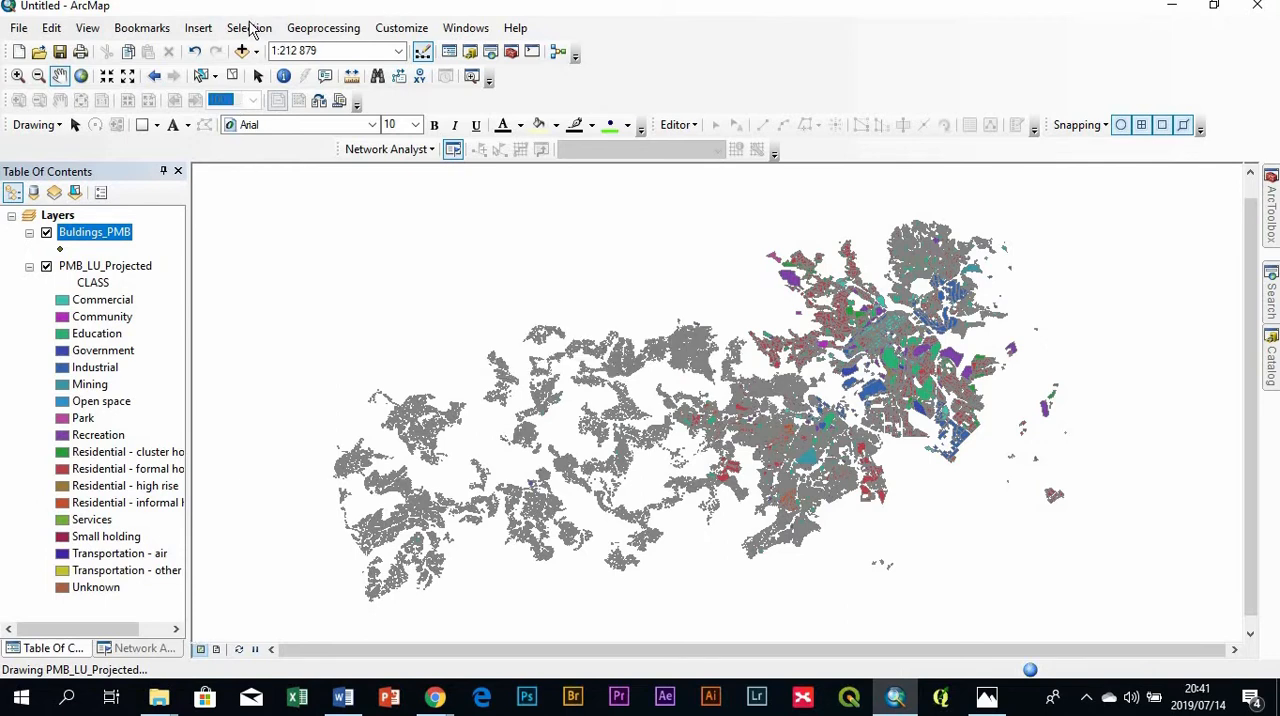
click(247, 34)
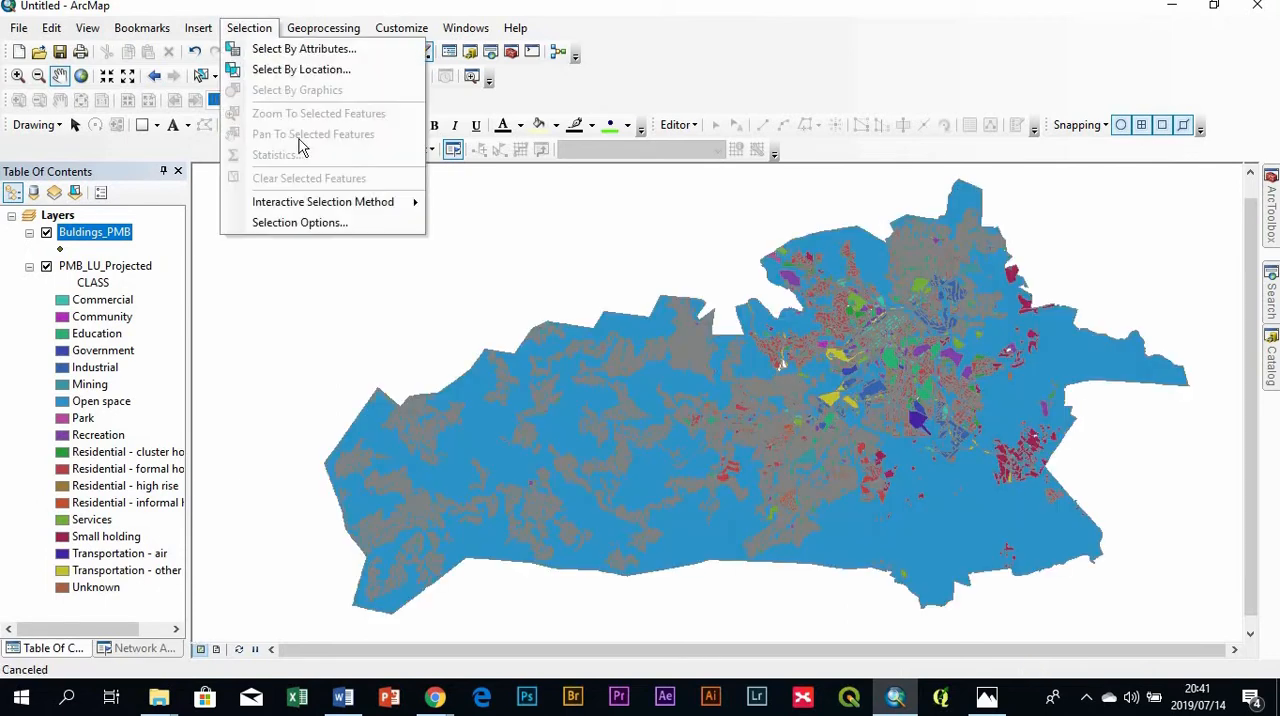
click(300, 49)
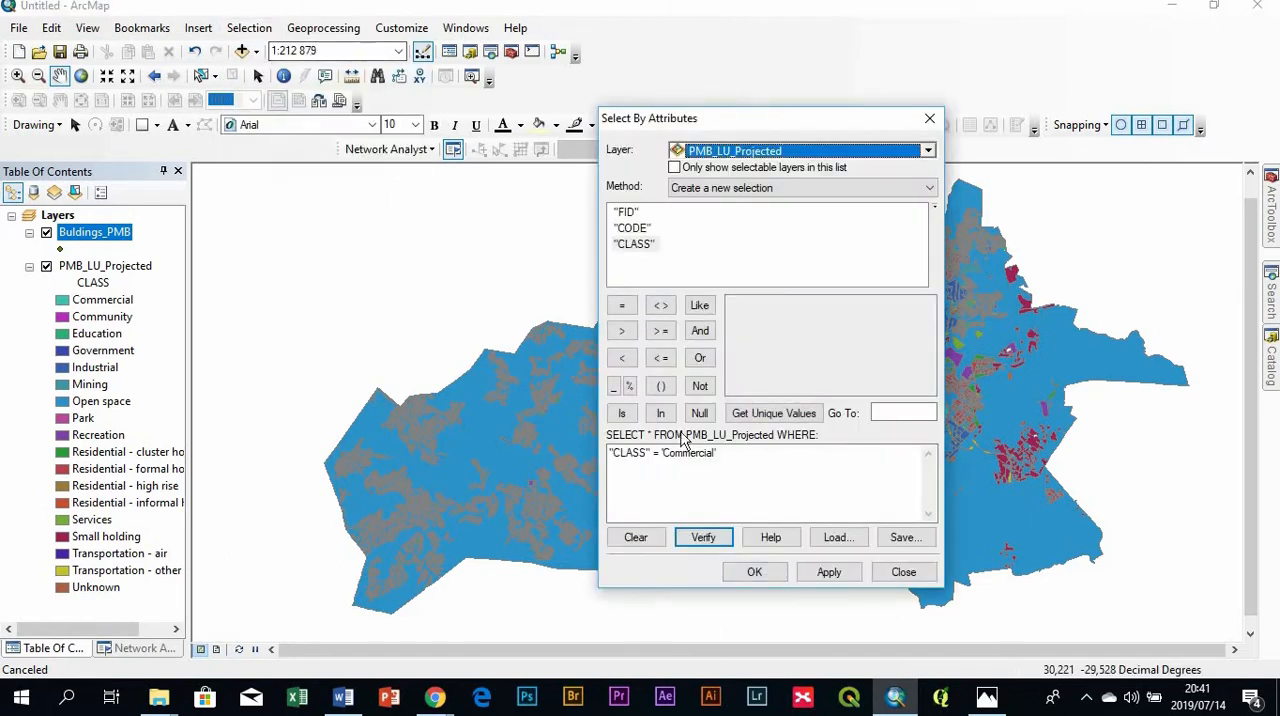
drag(738, 455, 441, 445)
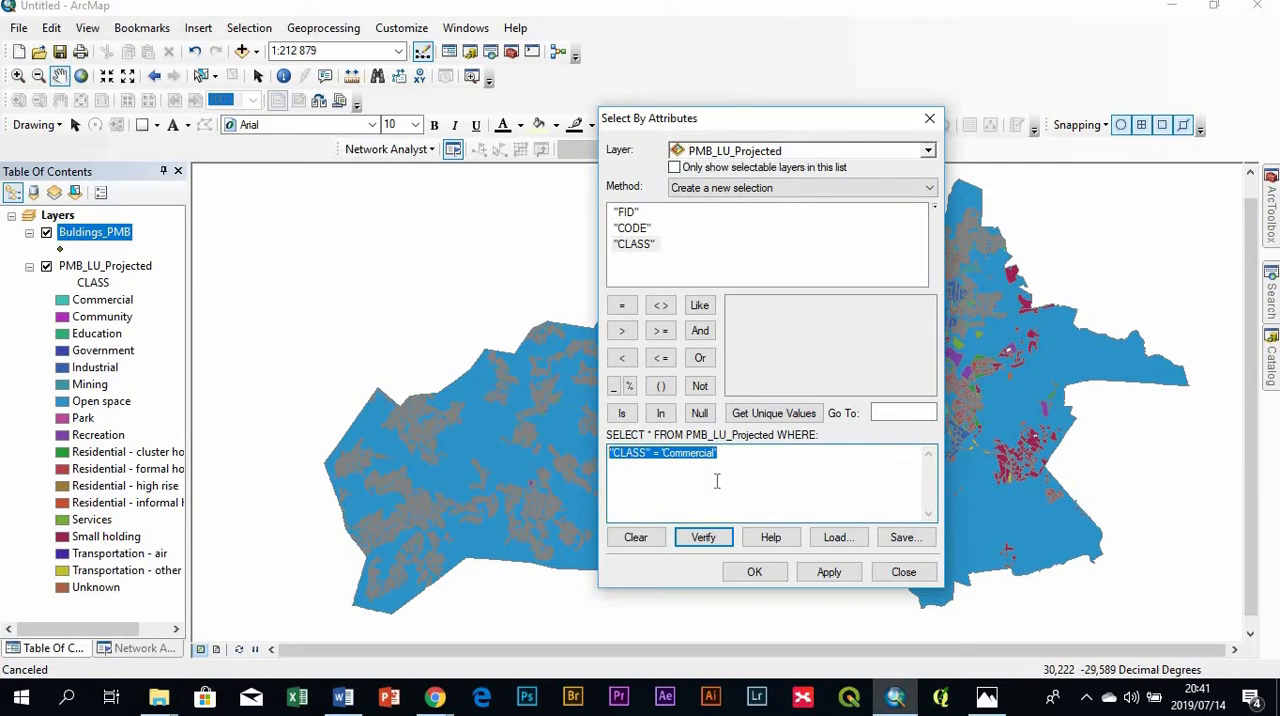
key(Delete)
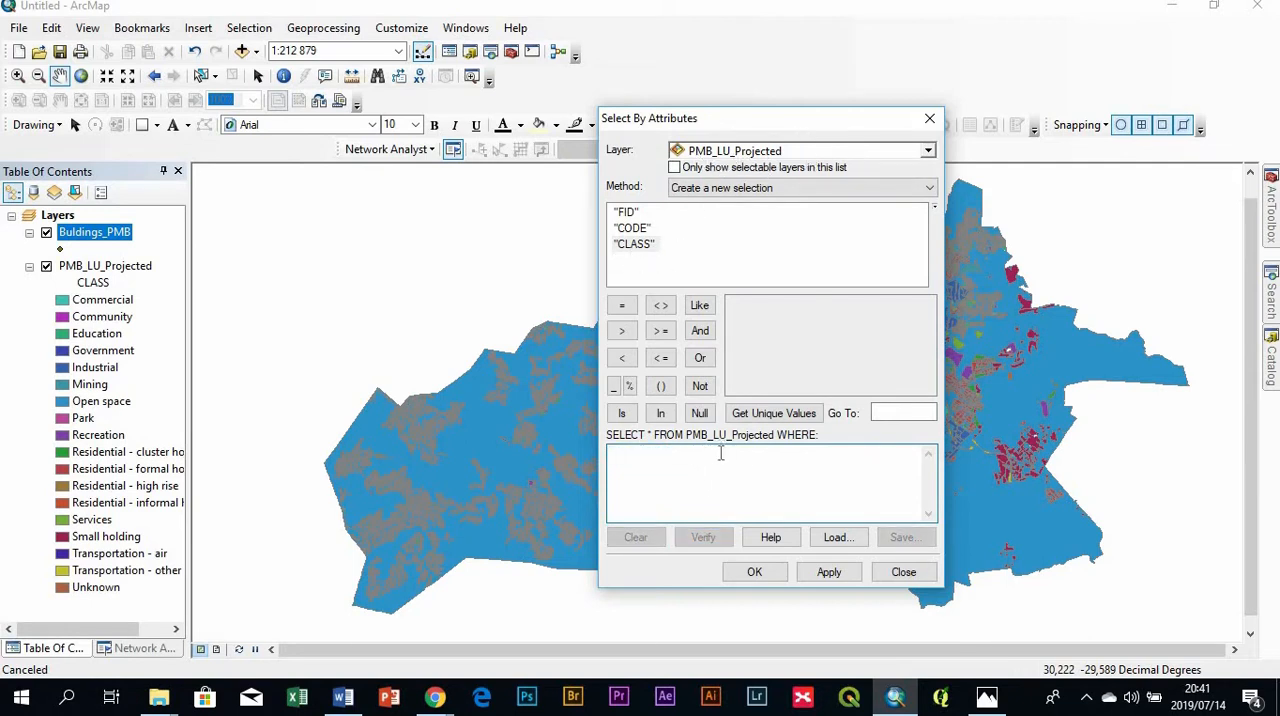
- Build the expression "CLASS" = 'Community' from the field's unique values and select the matching PMB_LU_Projected features
double_click(639, 247)
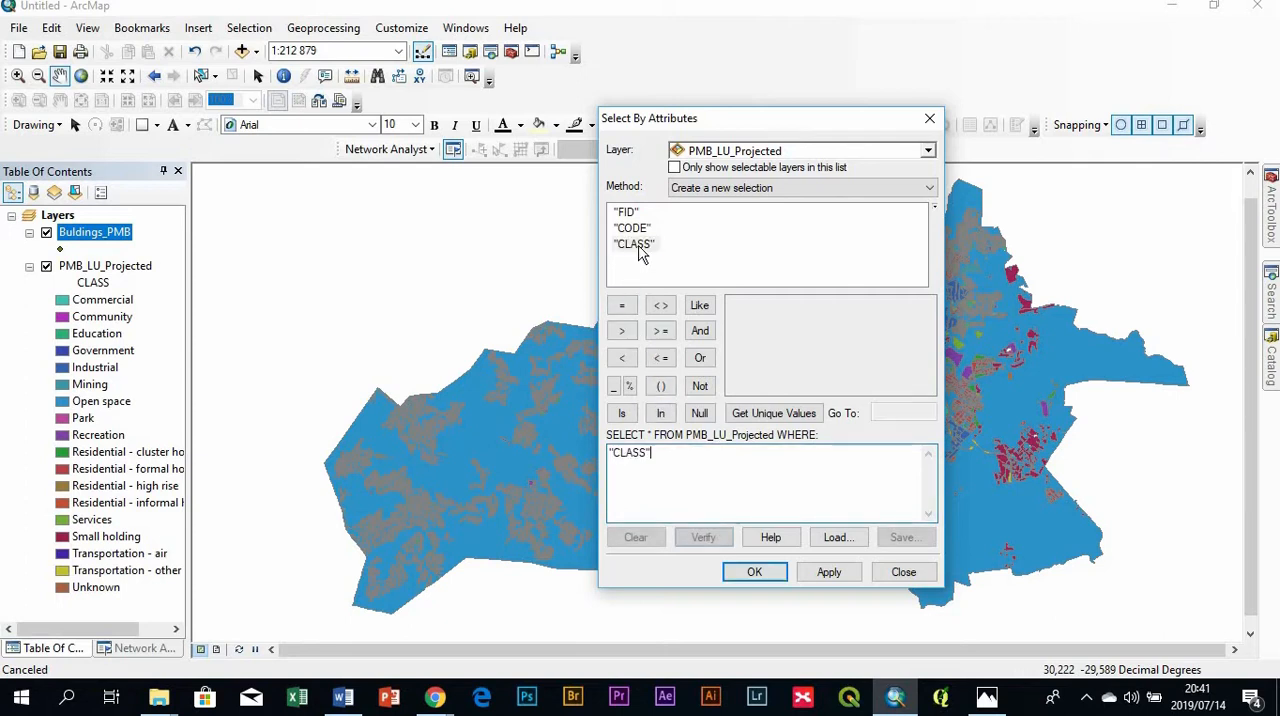
click(786, 416)
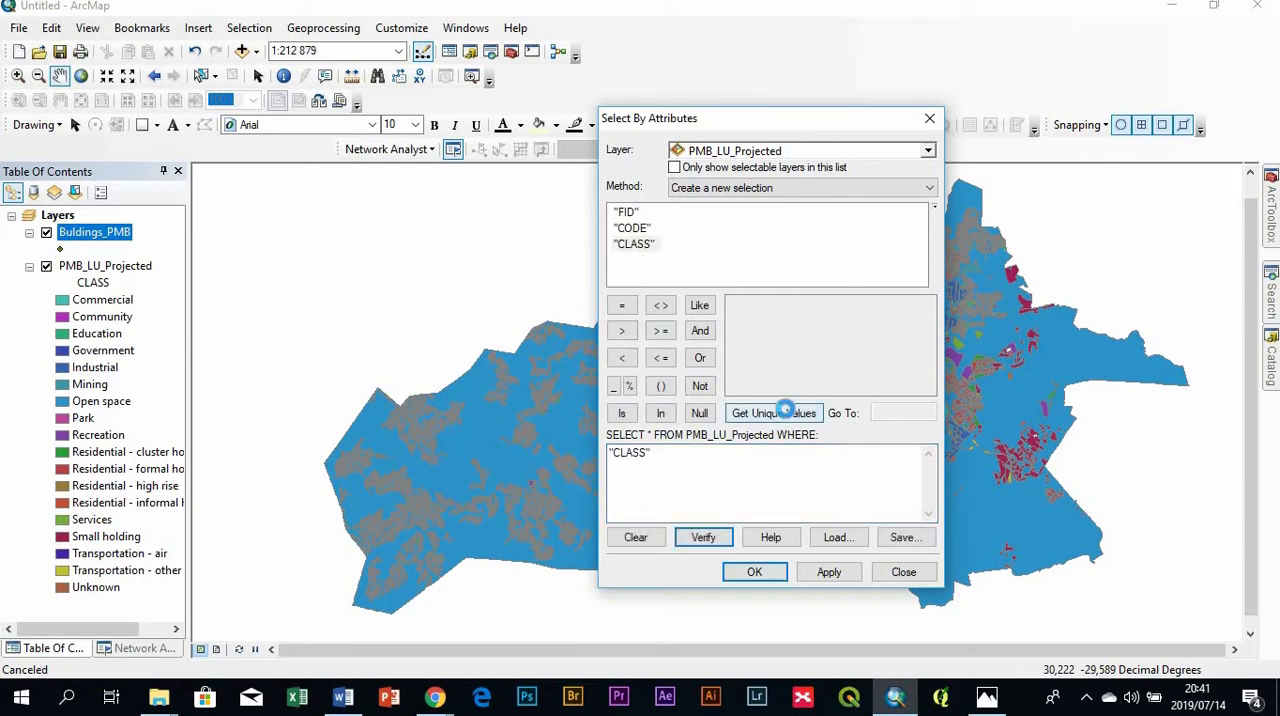
click(622, 306)
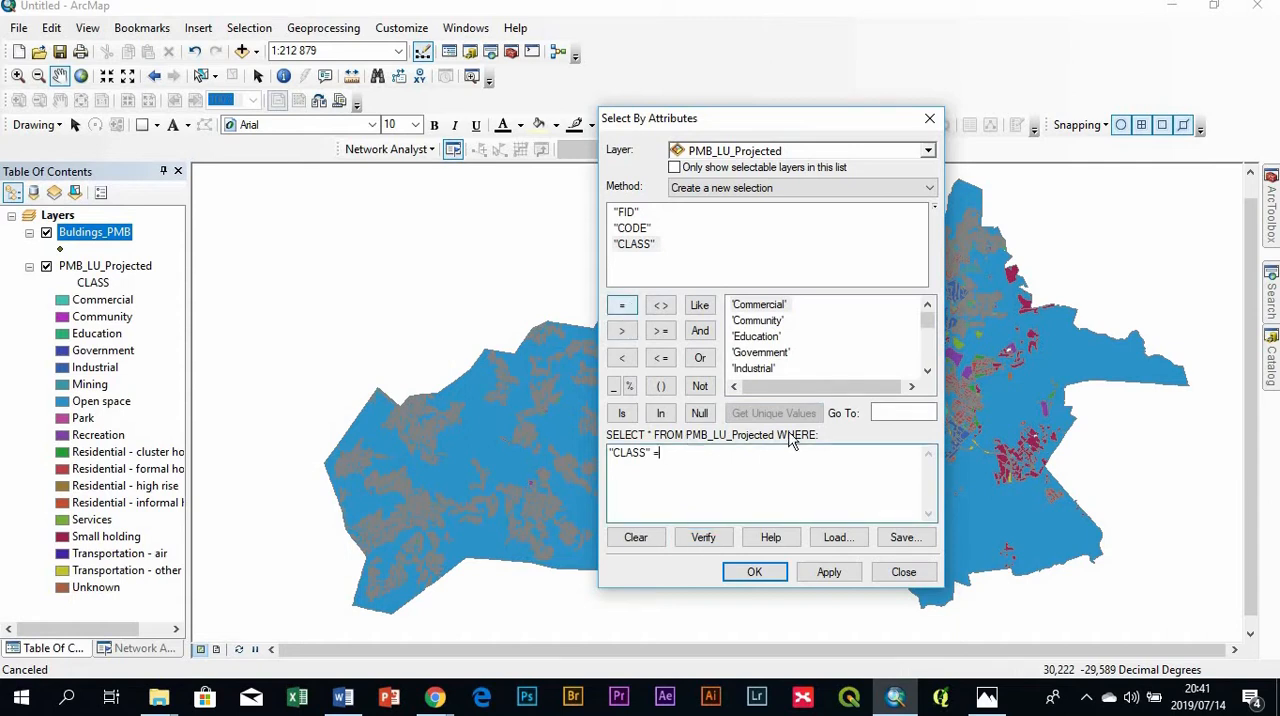
double_click(760, 322)
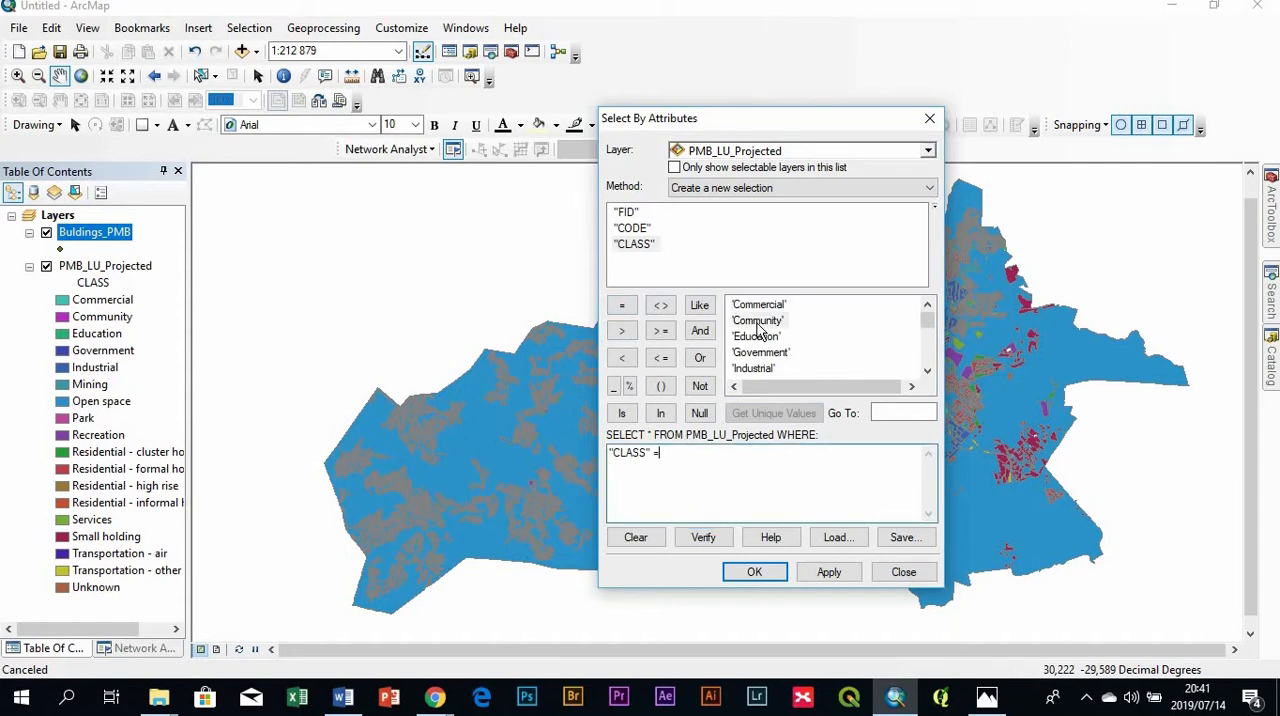
click(830, 575)
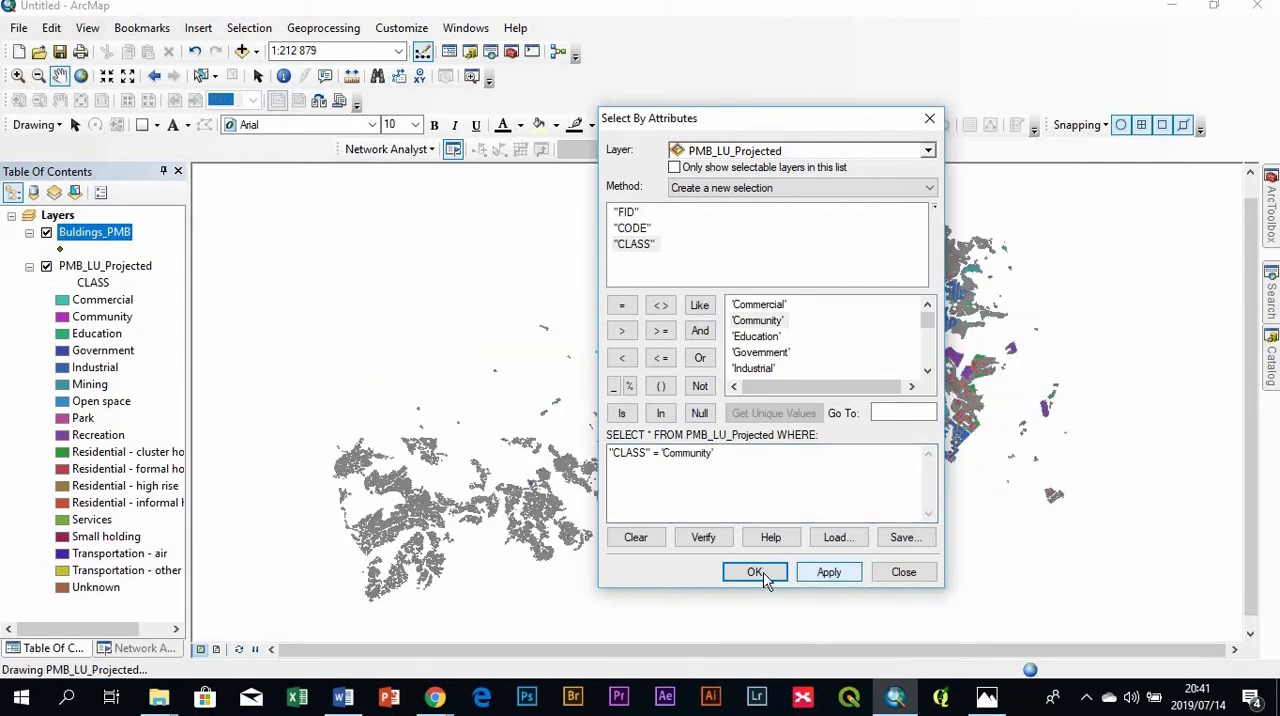
click(757, 572)
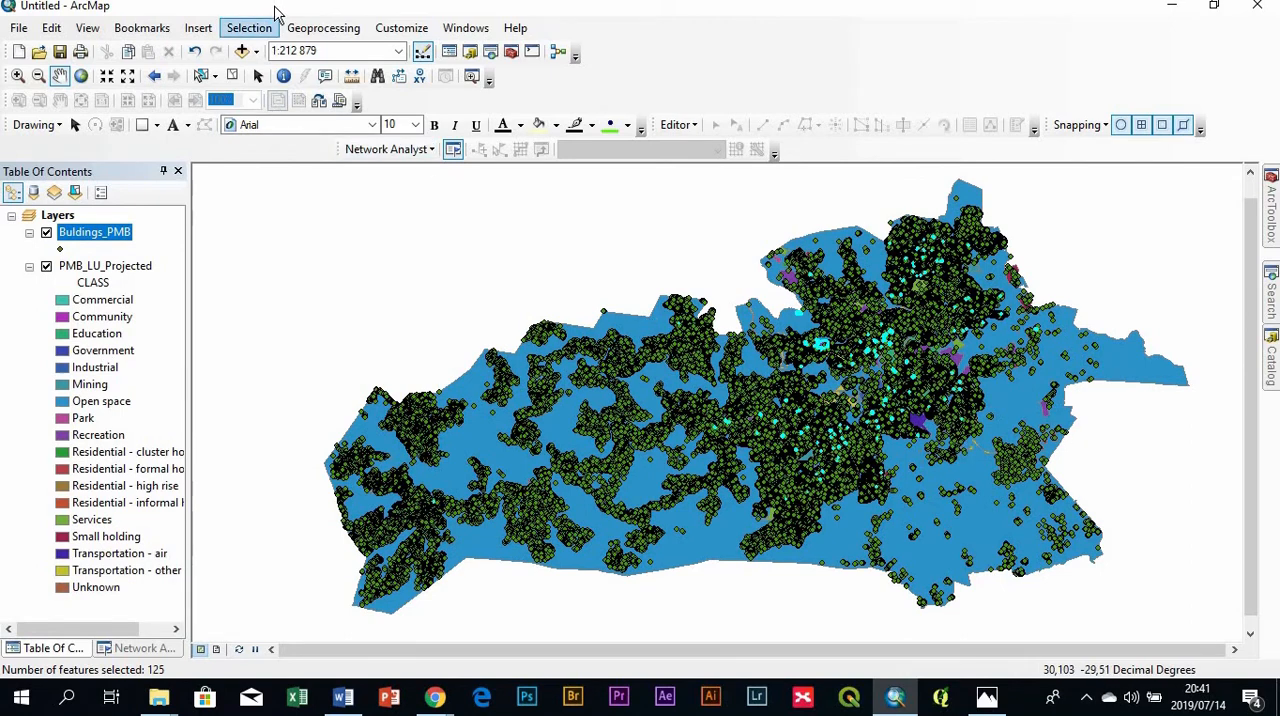
- Select by location the Buldings_PMB features that intersect the selected PMB_LU_Projected features
click(266, 34)
click(240, 26)
click(240, 28)
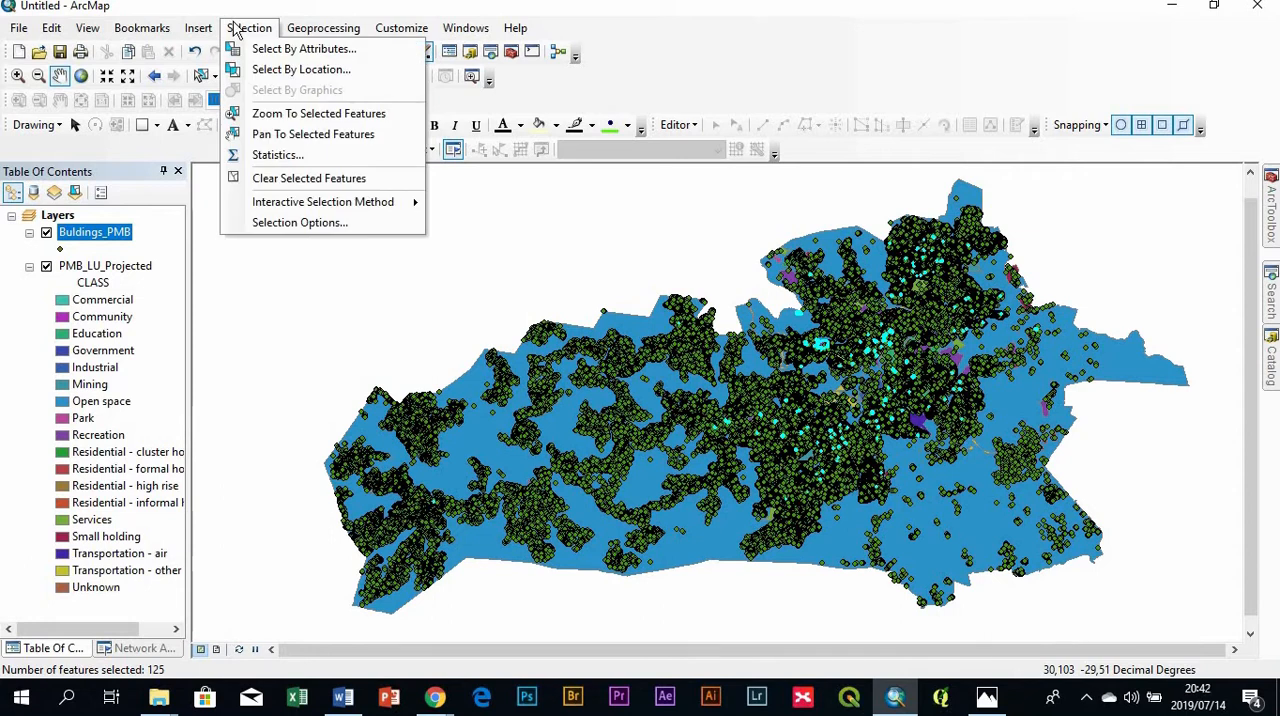
click(300, 70)
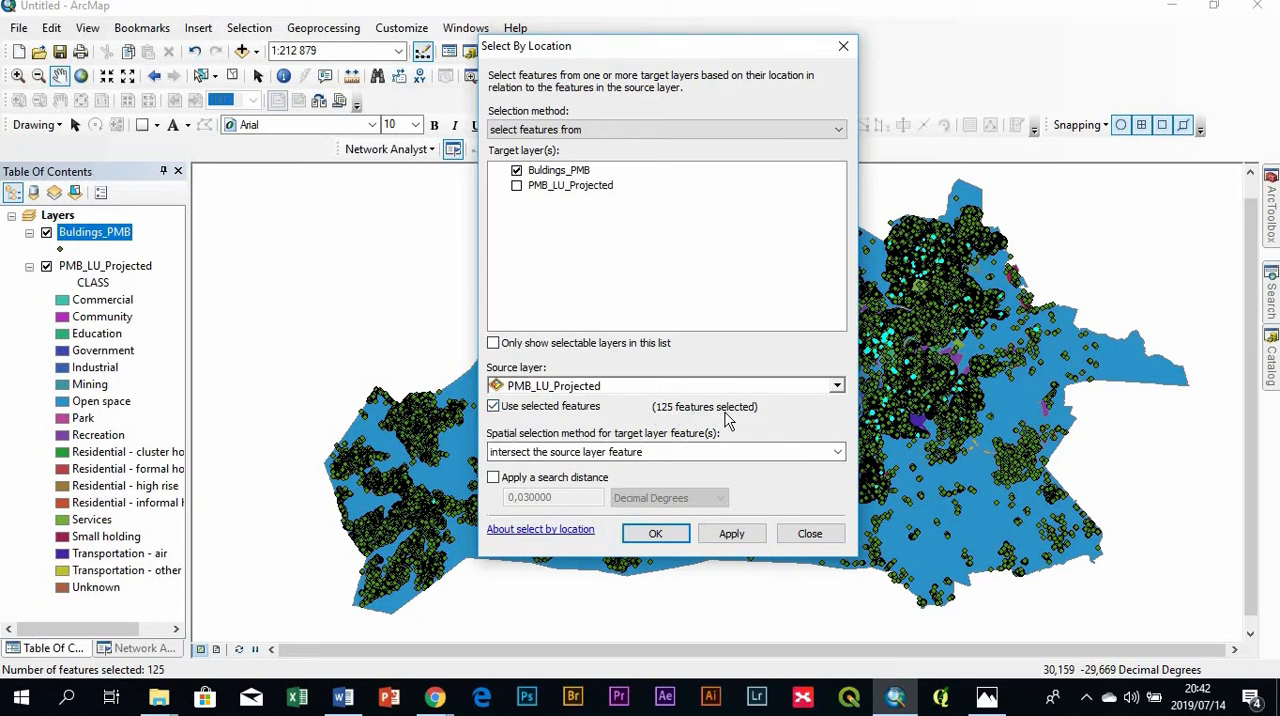
click(655, 534)
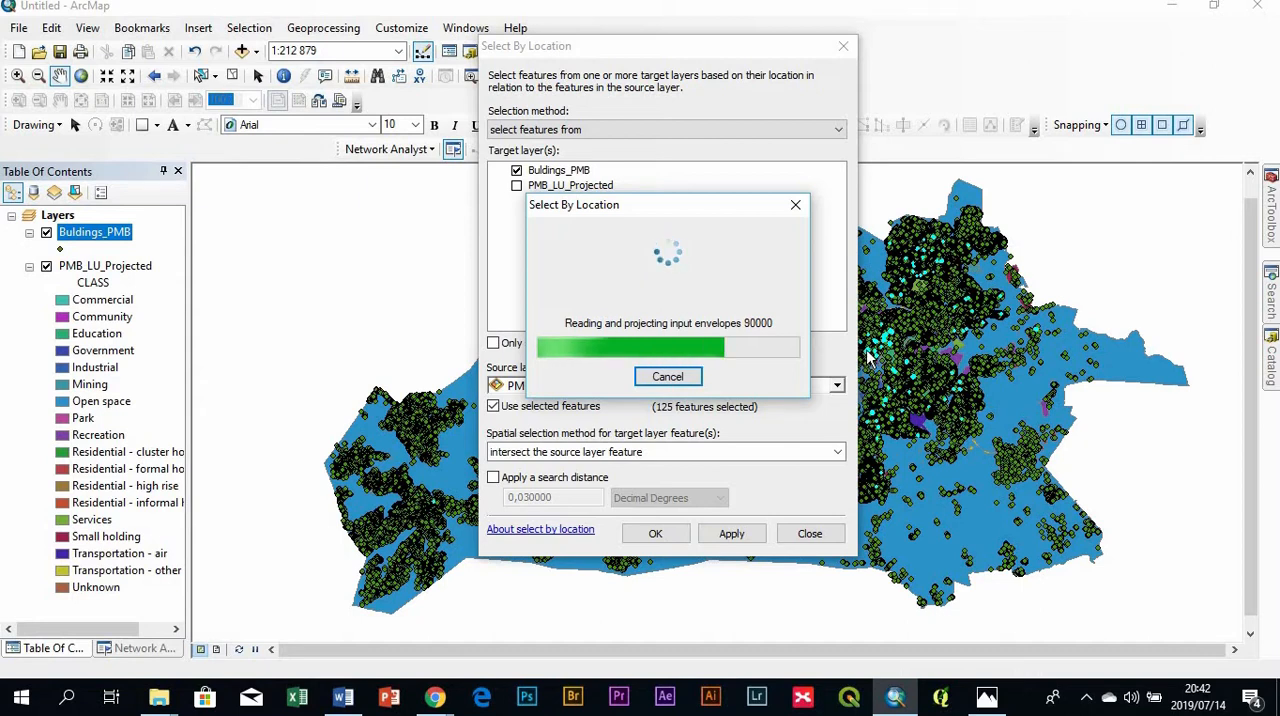
- Open the Buldings_PMB attribute table with only the selected records shown, and bring up the L_Use field
right_click(98, 236)
click(155, 290)
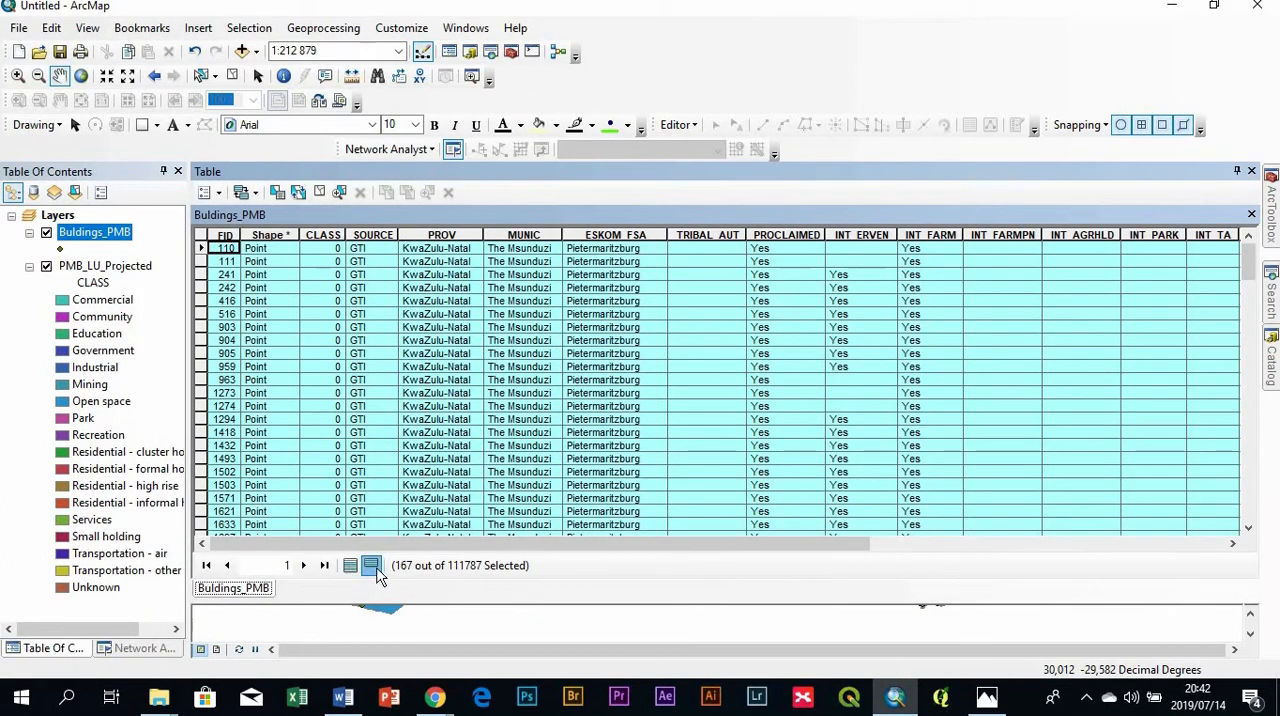
drag(570, 544, 920, 491)
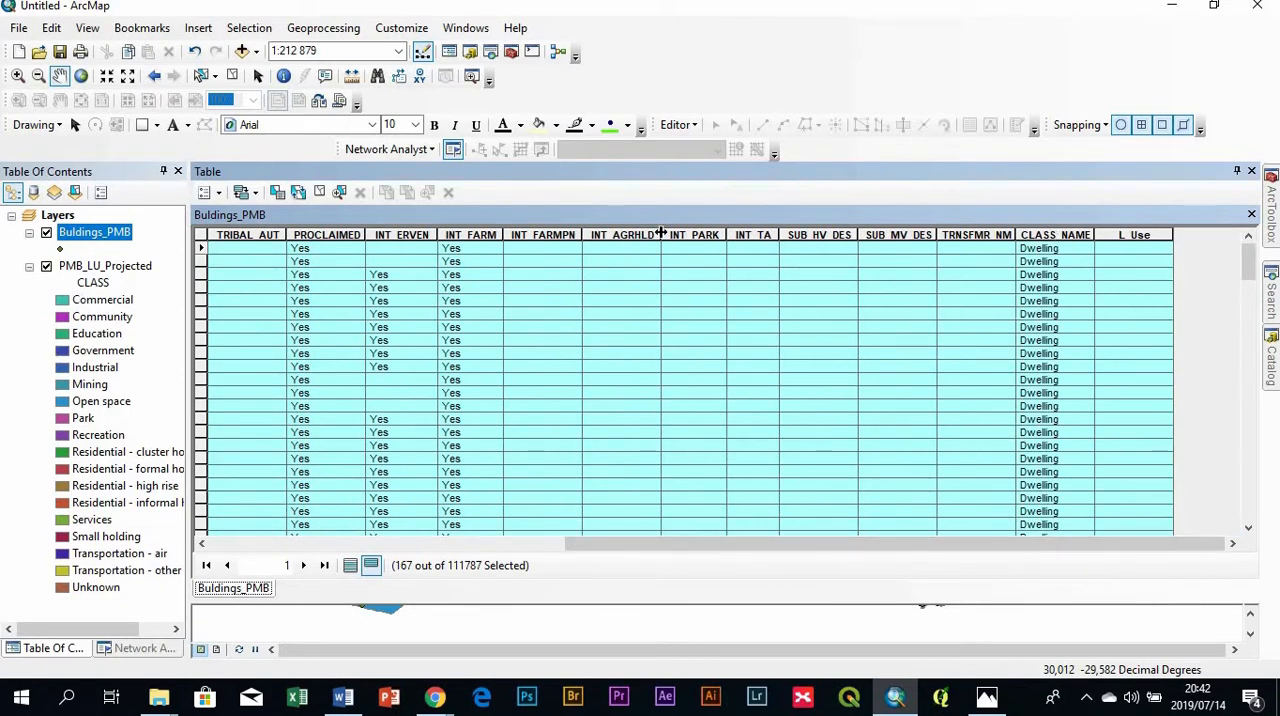
- Use the Field Calculator to fill L_Use with "Community" for the selected buildings
right_click(1150, 235)
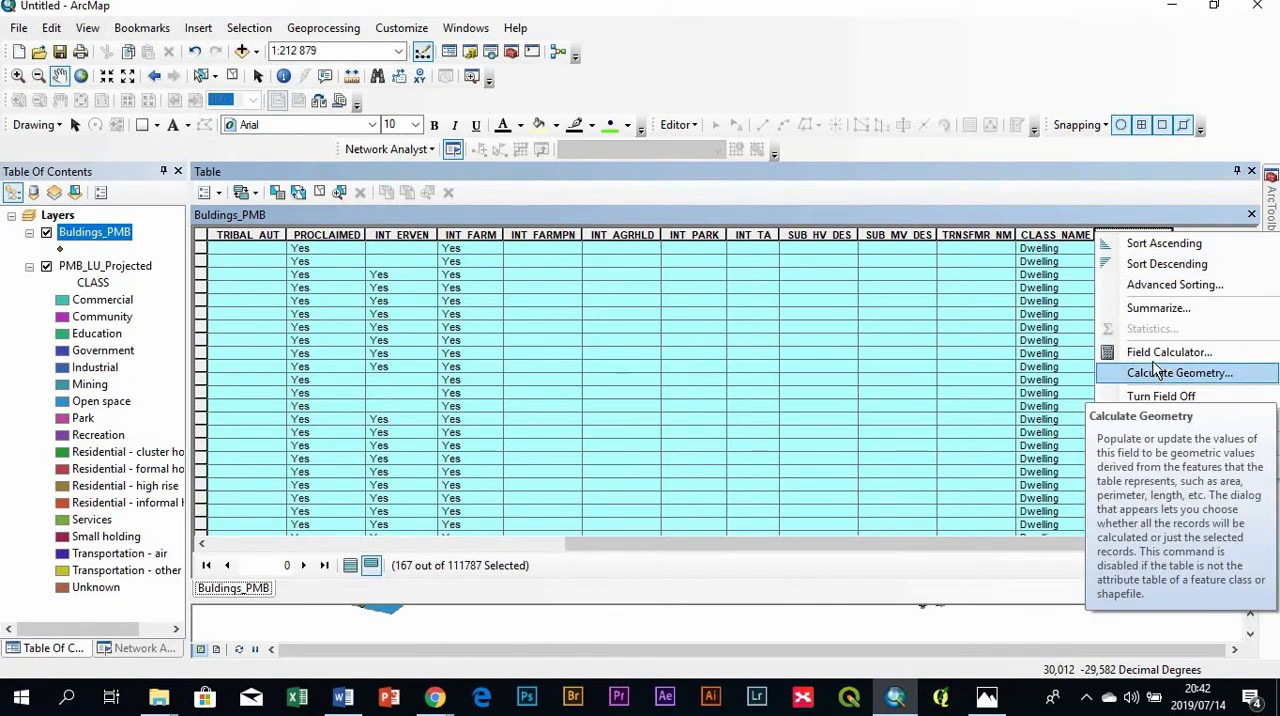
click(1158, 352)
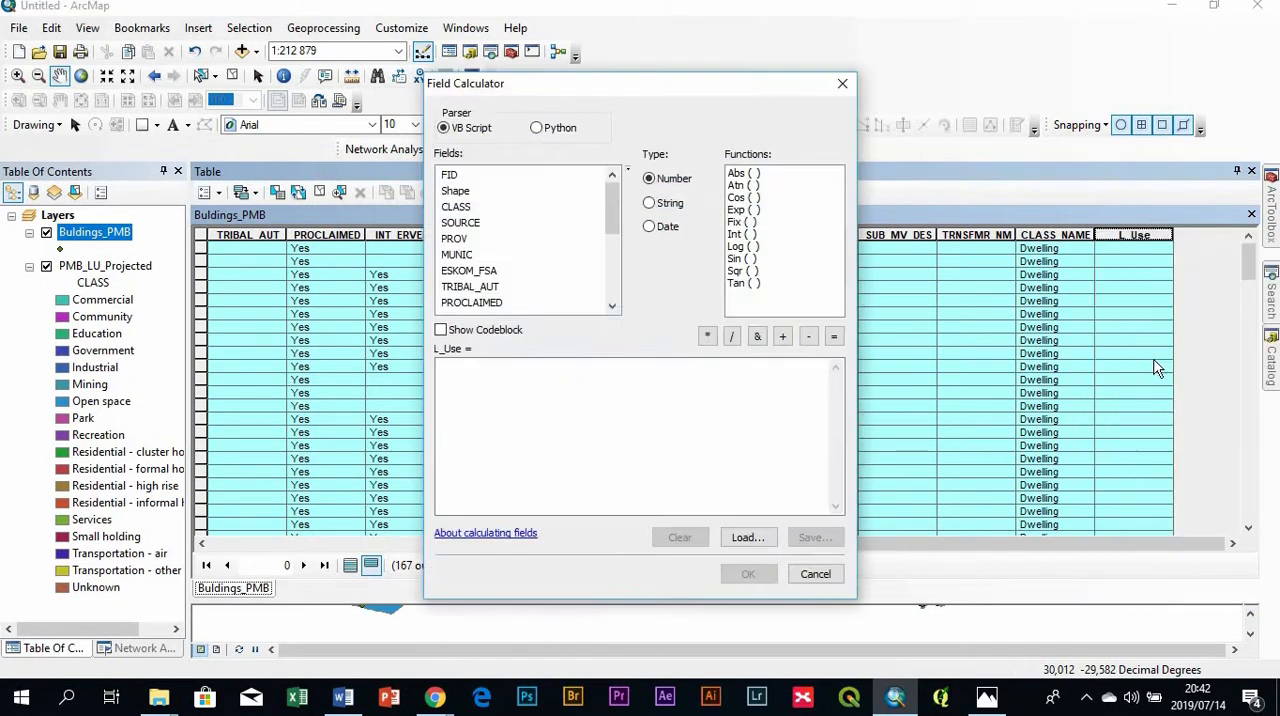
click(473, 367)
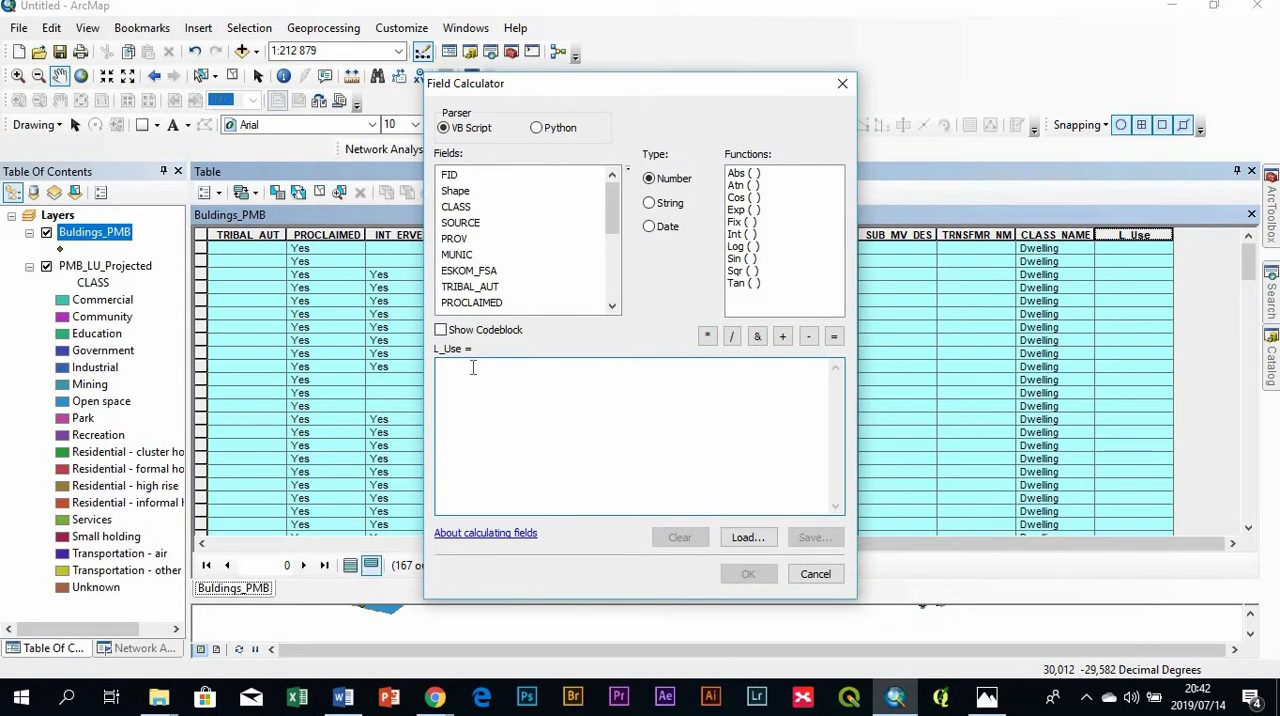
text("Community)
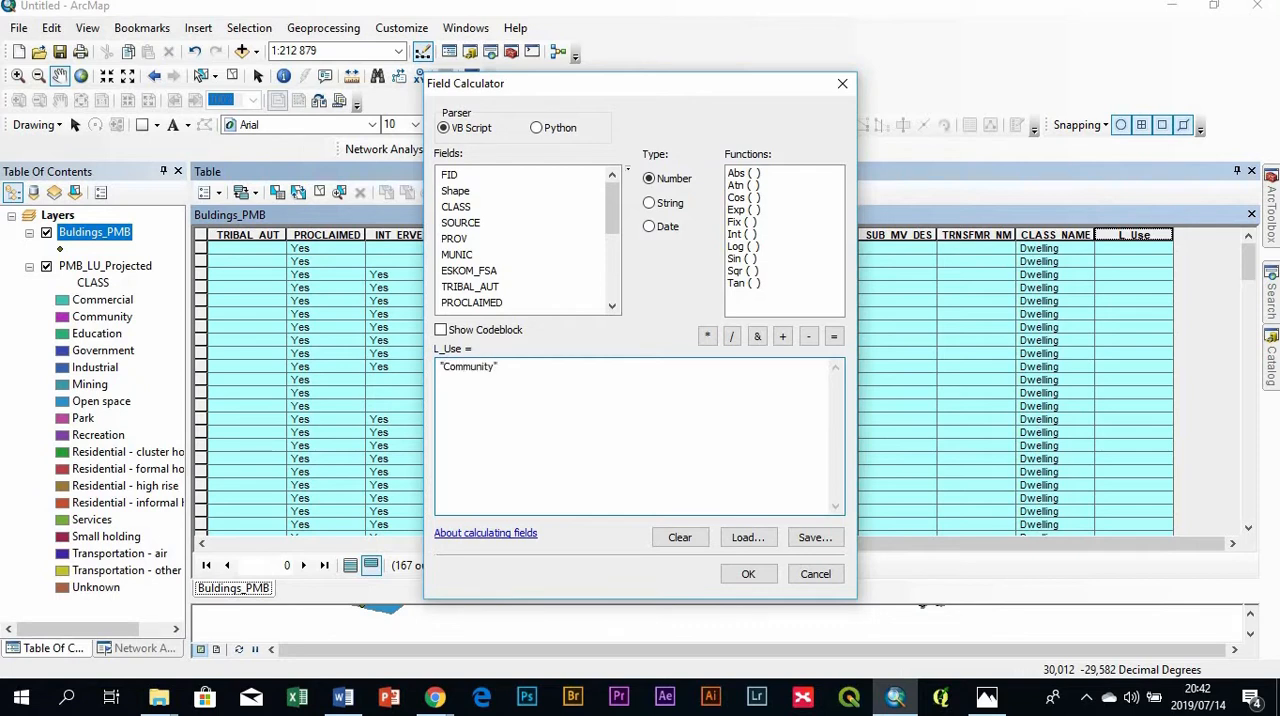
click(748, 575)
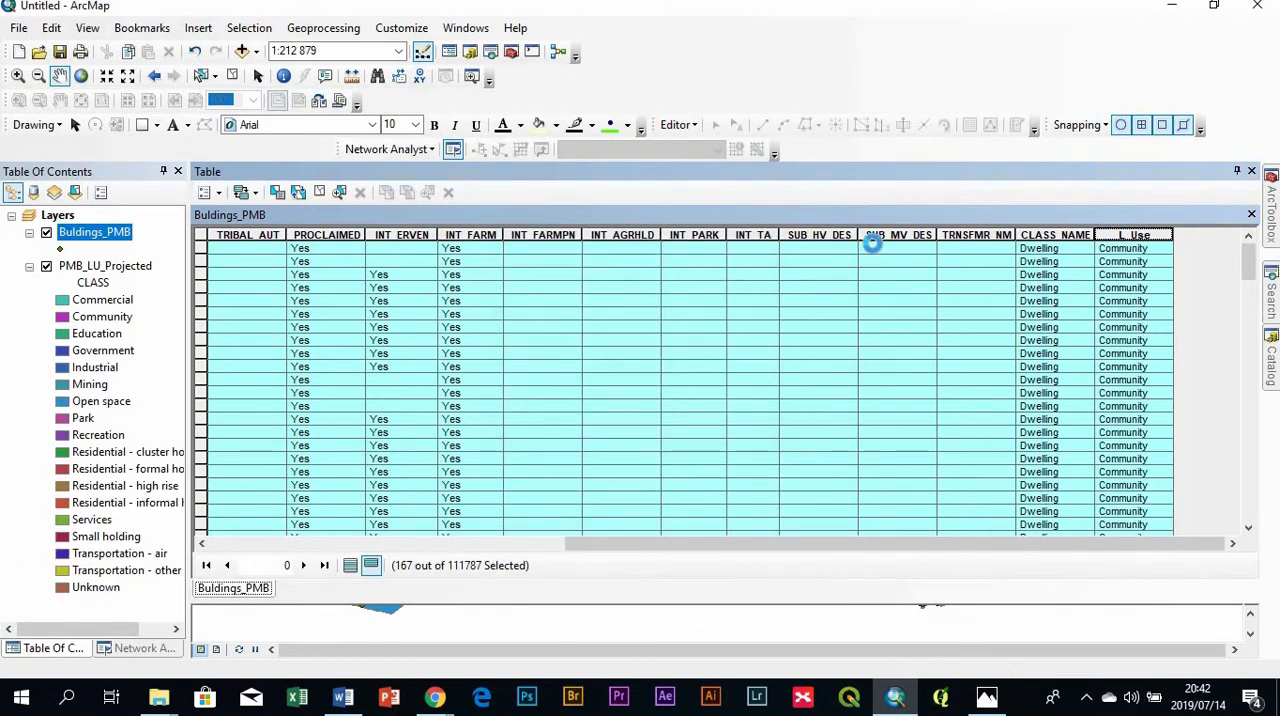
- Undock and close the attribute table, and clear the selected features in all layers
click(1253, 171)
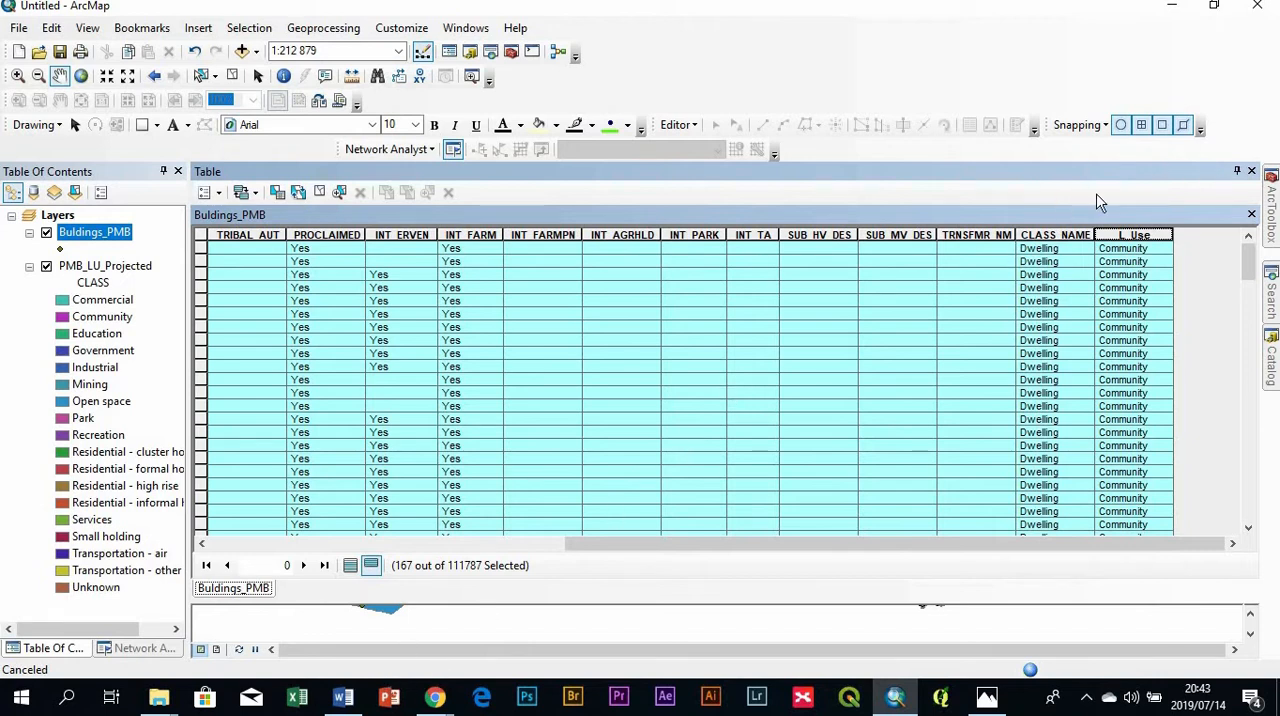
double_click(1160, 216)
mouse_move(1157, 196)
mouse_down()
mouse_move(806, 150)
mouse_move(1155, 173)
mouse_up()
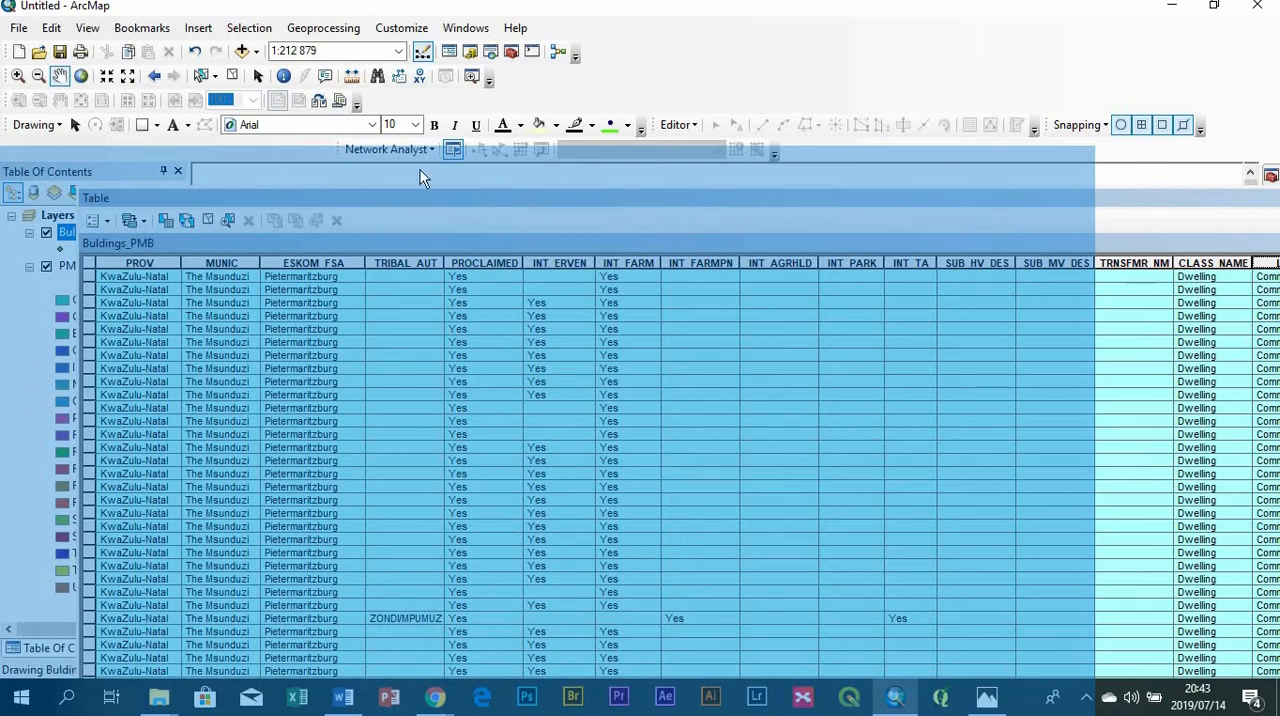
drag(950, 268, 1153, 119)
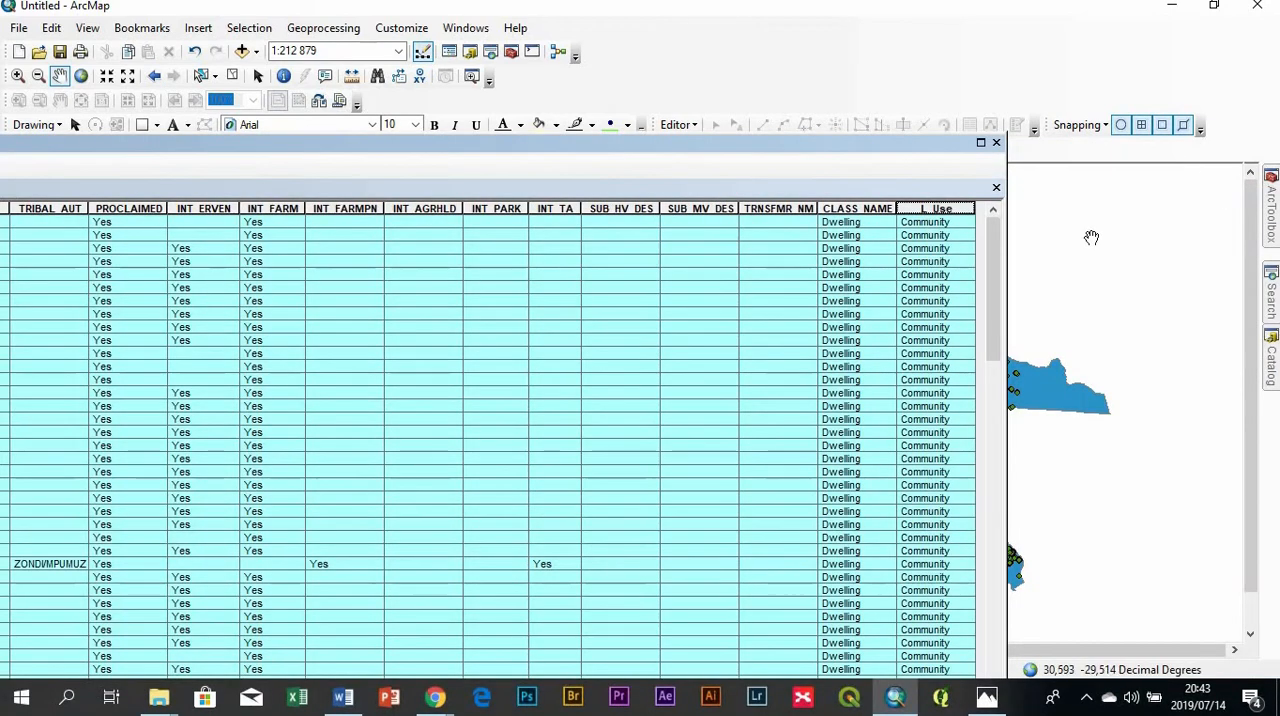
click(996, 142)
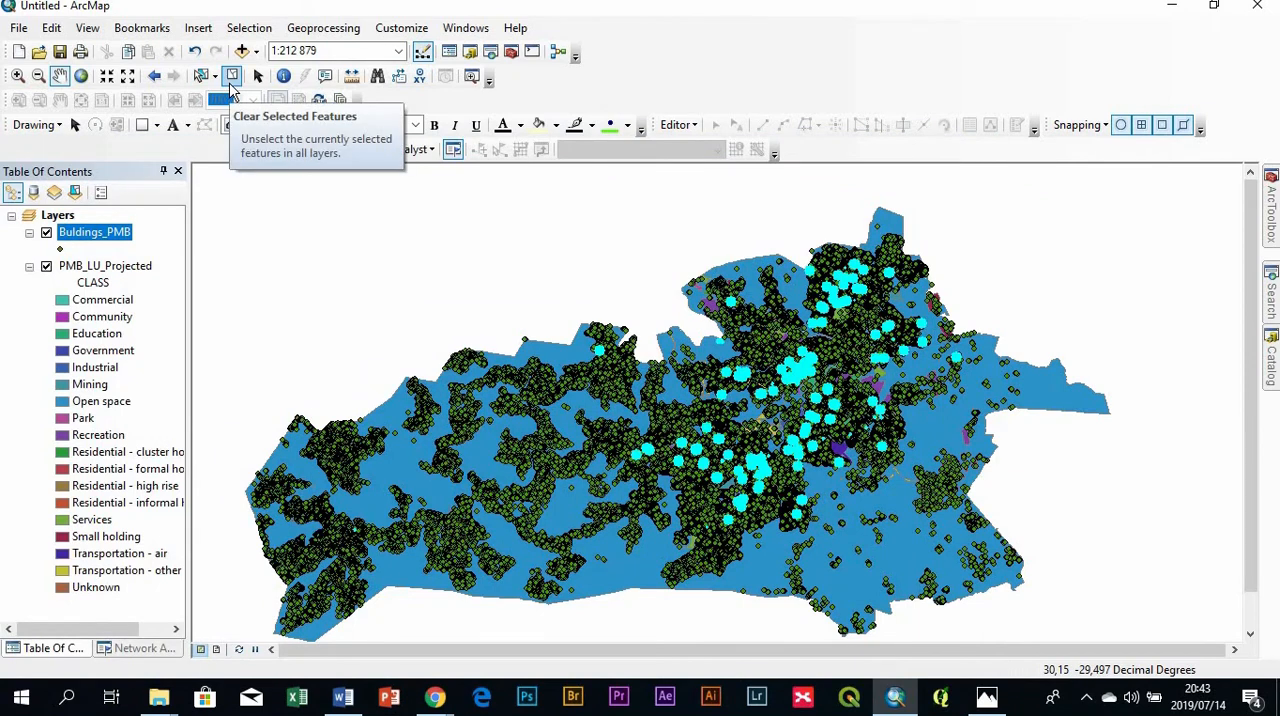
click(231, 78)
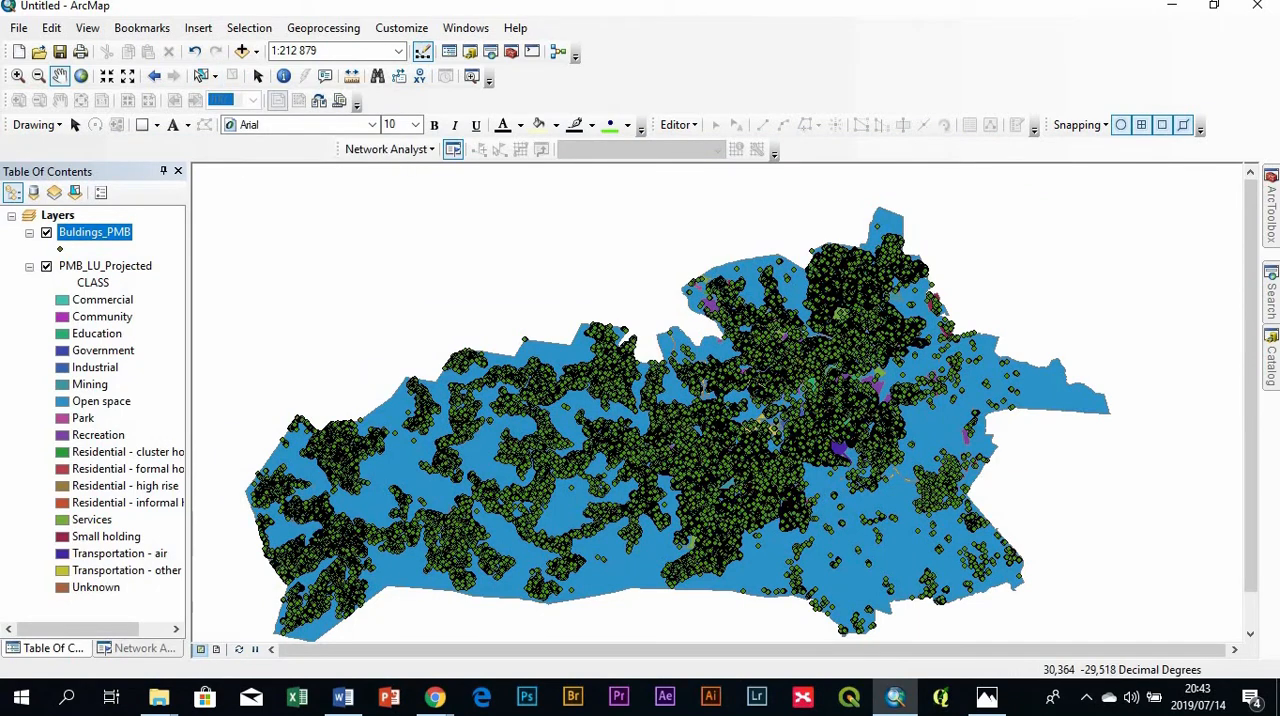
- Change the attribute query on PMB_LU_Projected to "CLASS" = 'Education', verify the expression, and select the matching features
click(249, 28)
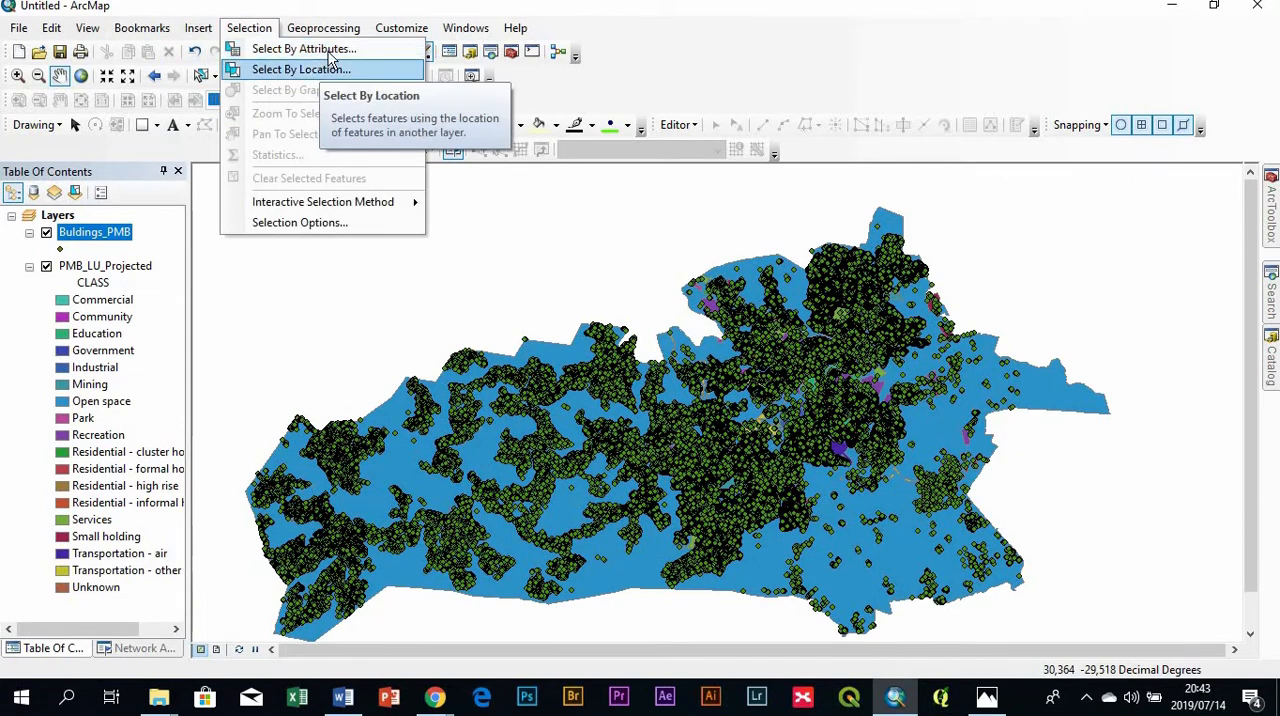
click(303, 48)
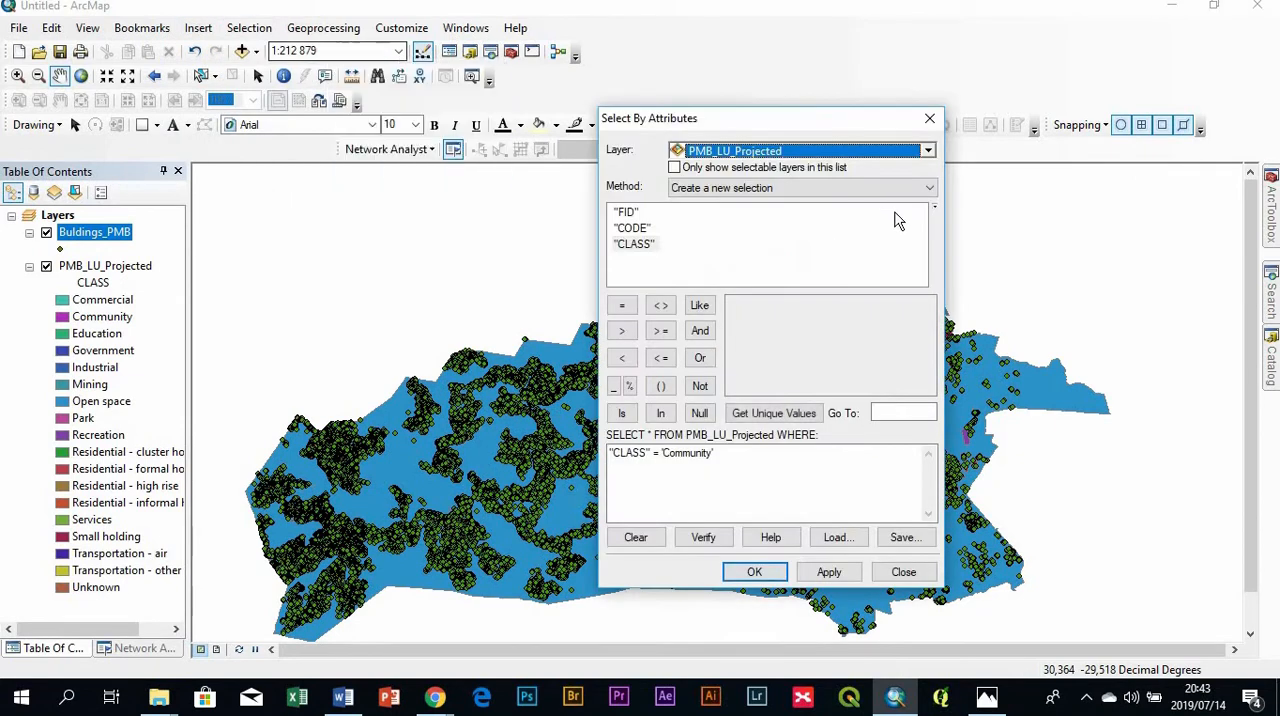
click(728, 453)
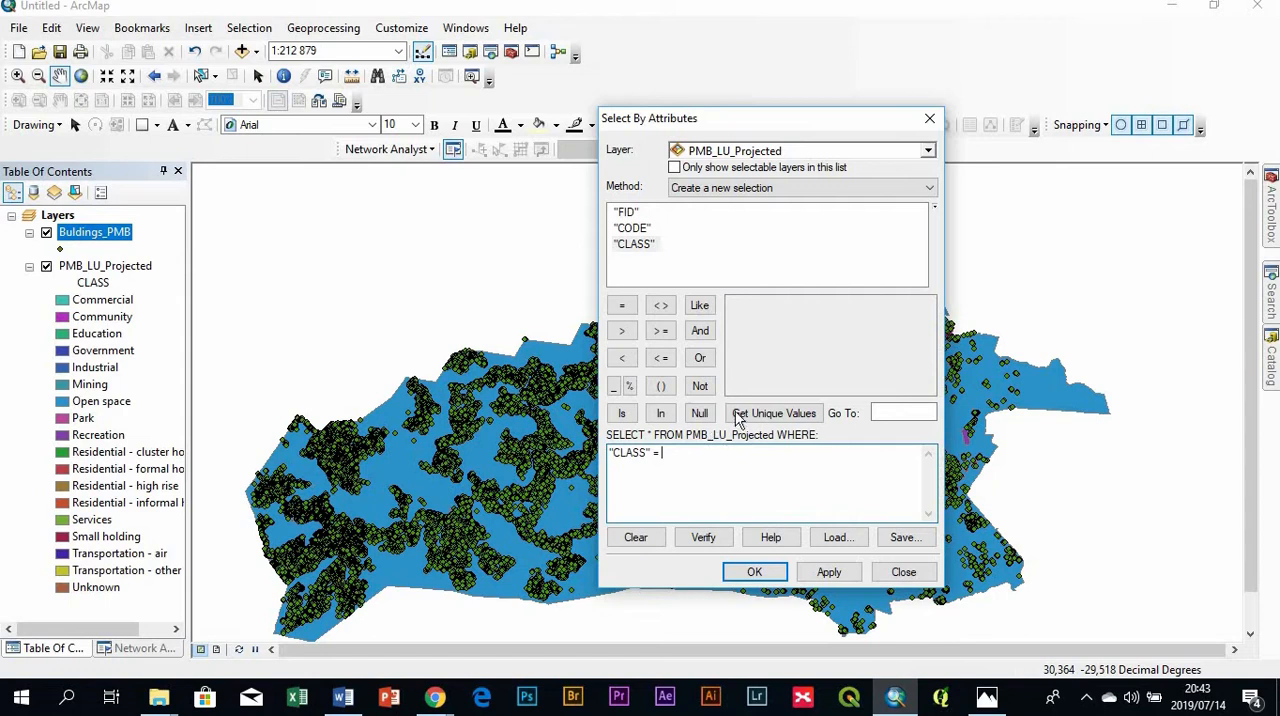
click(738, 414)
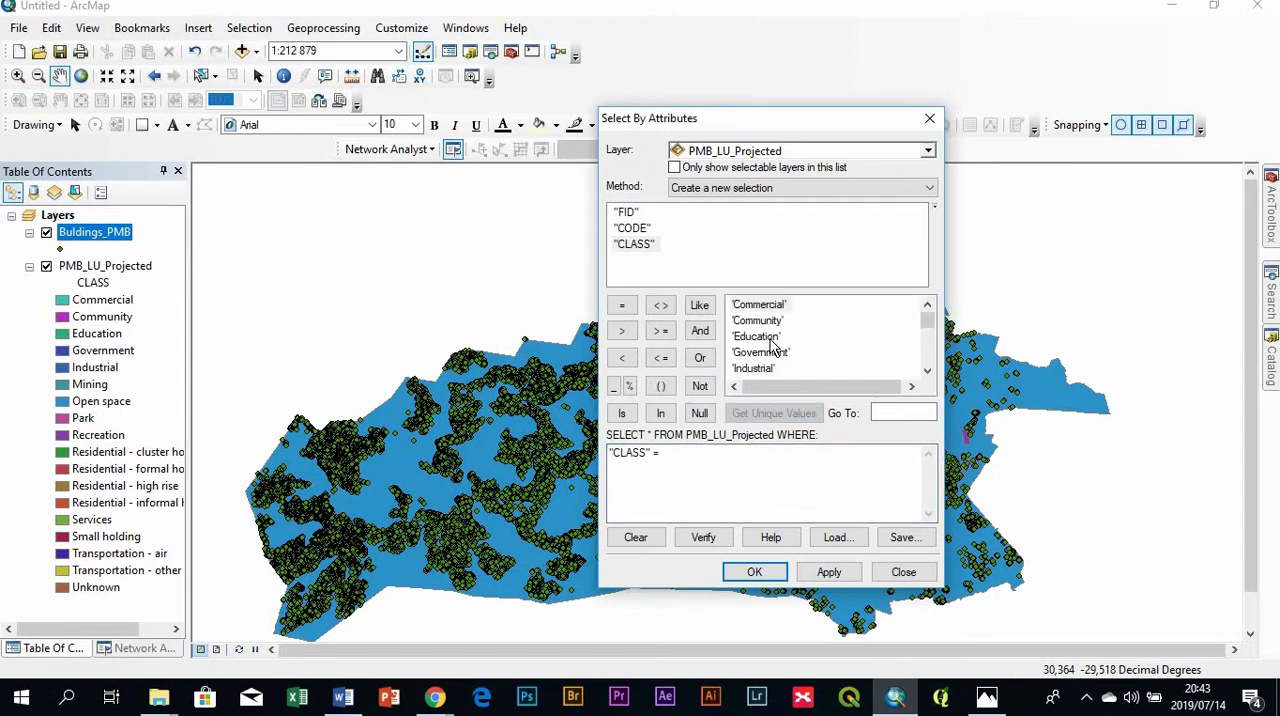
double_click(757, 337)
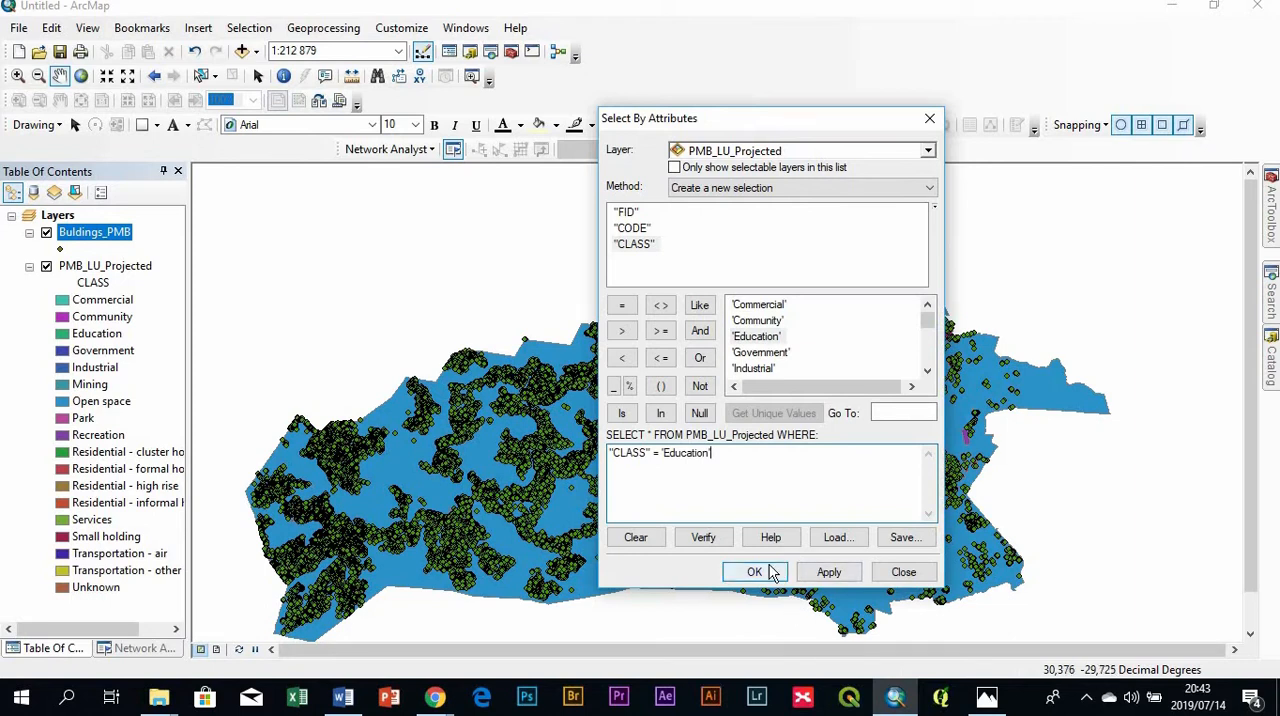
click(720, 540)
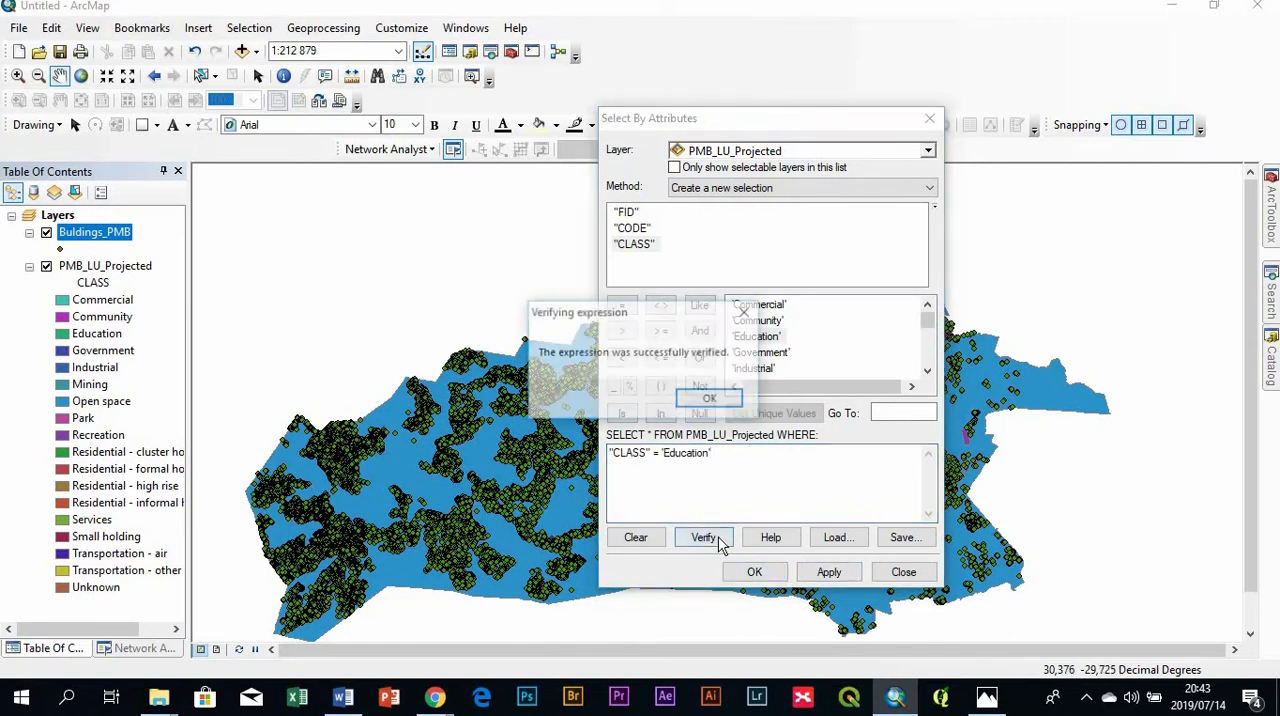
click(711, 400)
click(758, 573)
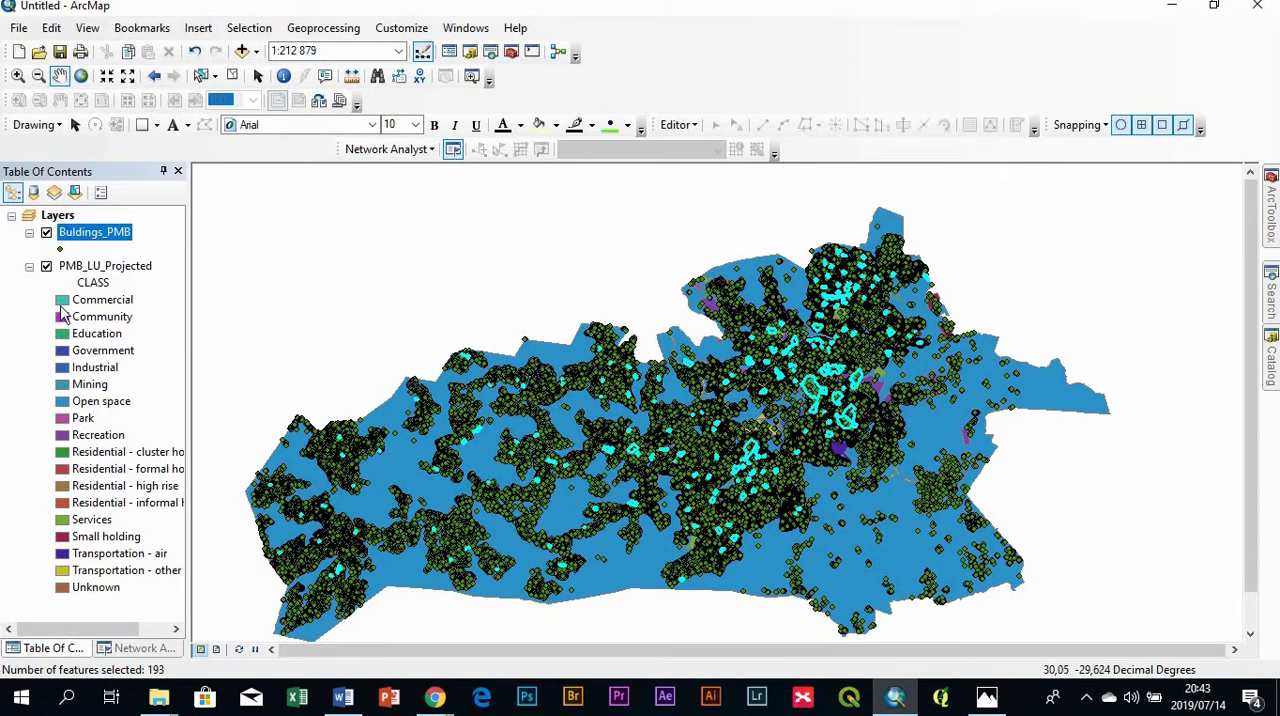
- Hide the Buldings_PMB layer briefly to examine the land-use polygons beneath, and show it again
click(46, 233)
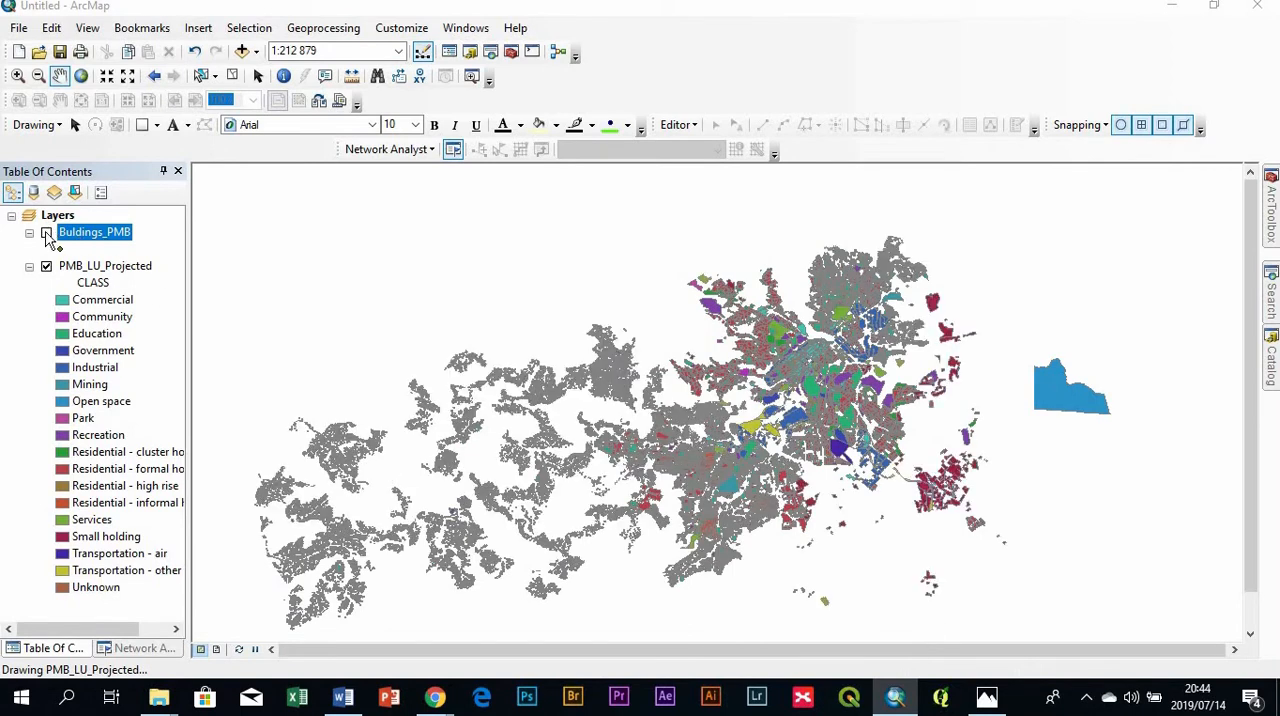
click(46, 233)
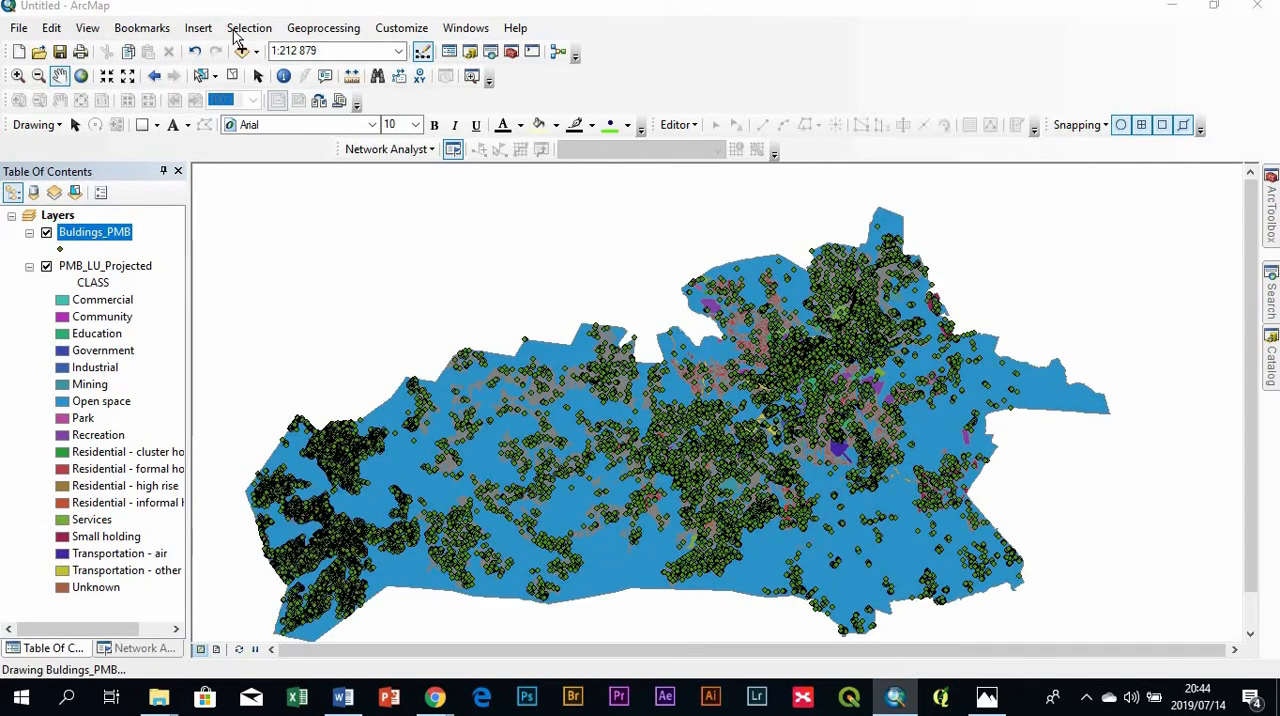
- Select the Buldings_PMB features that intersect the selected PMB_LU_Projected features by location
click(245, 28)
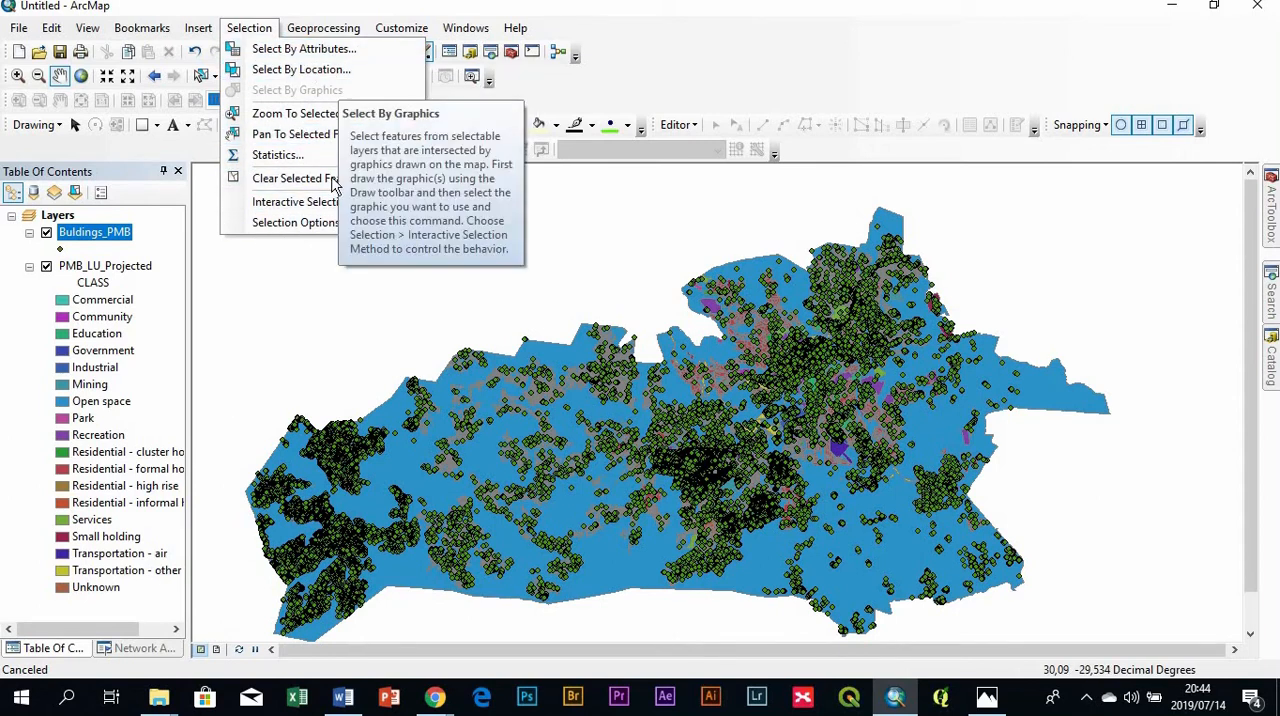
click(308, 70)
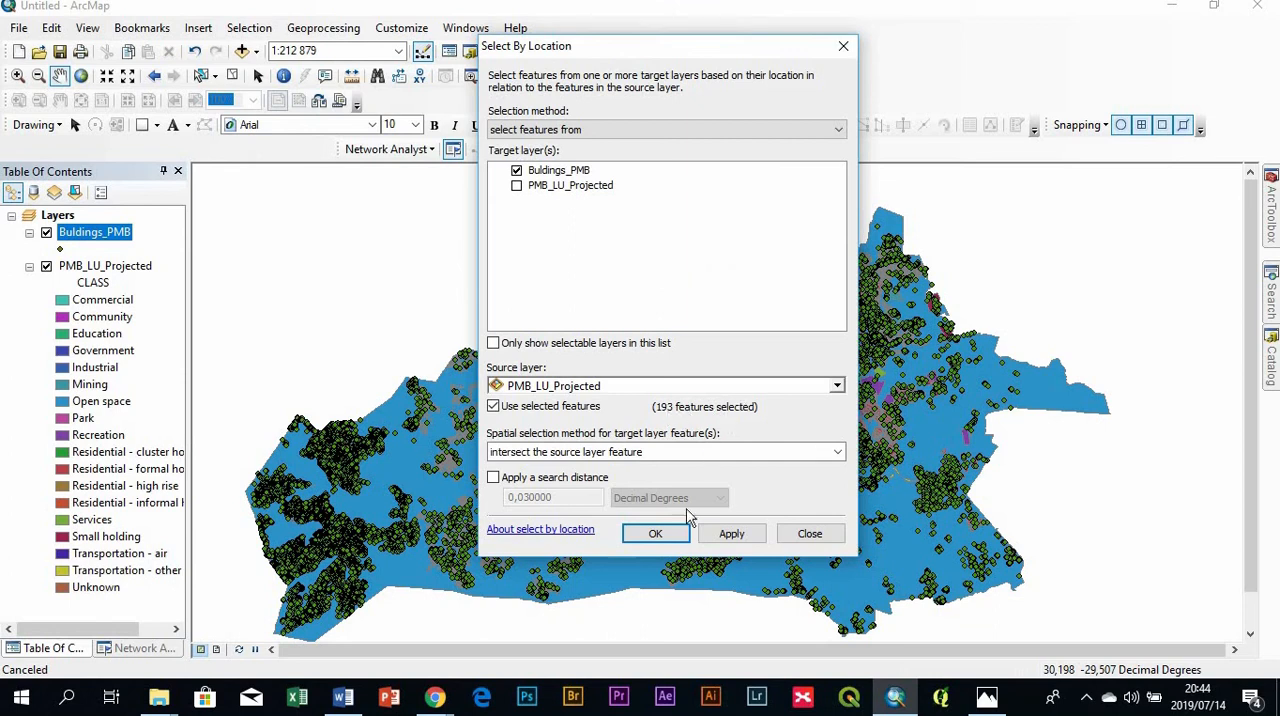
click(665, 535)
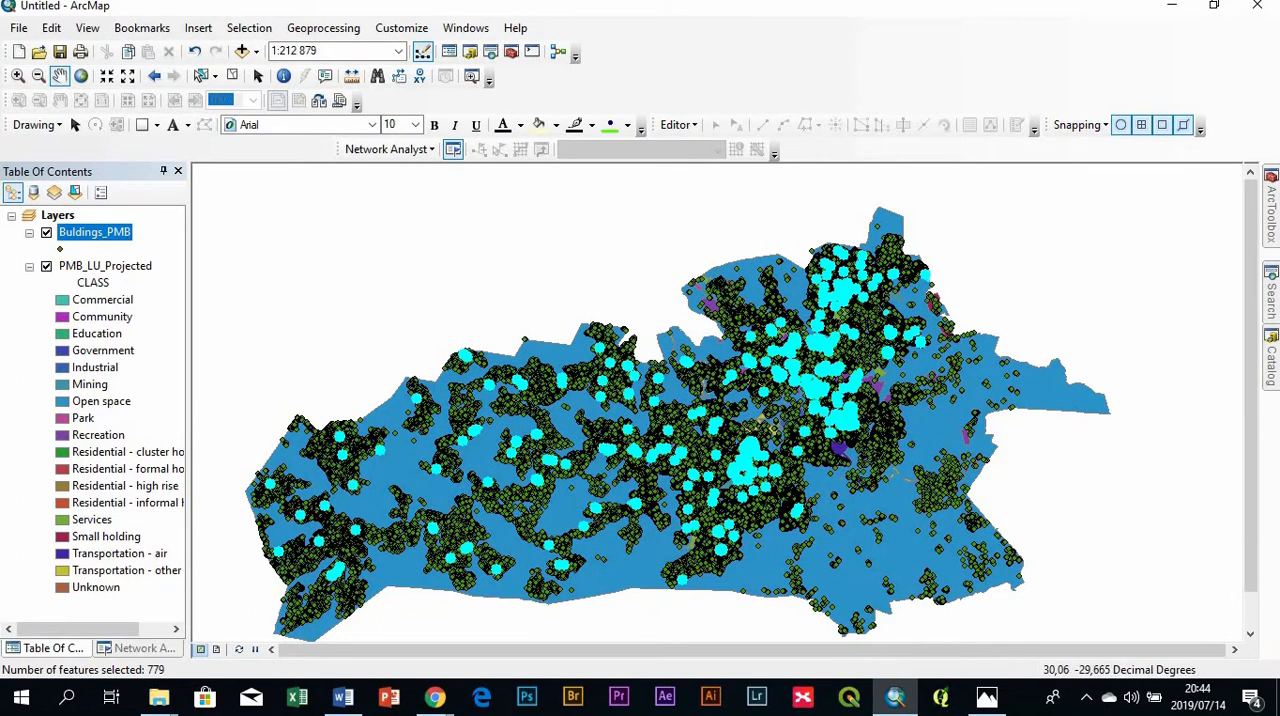
- Open the Buldings_PMB attribute table, dock it over the map and bring the L_Use field into view
right_click(87, 233)
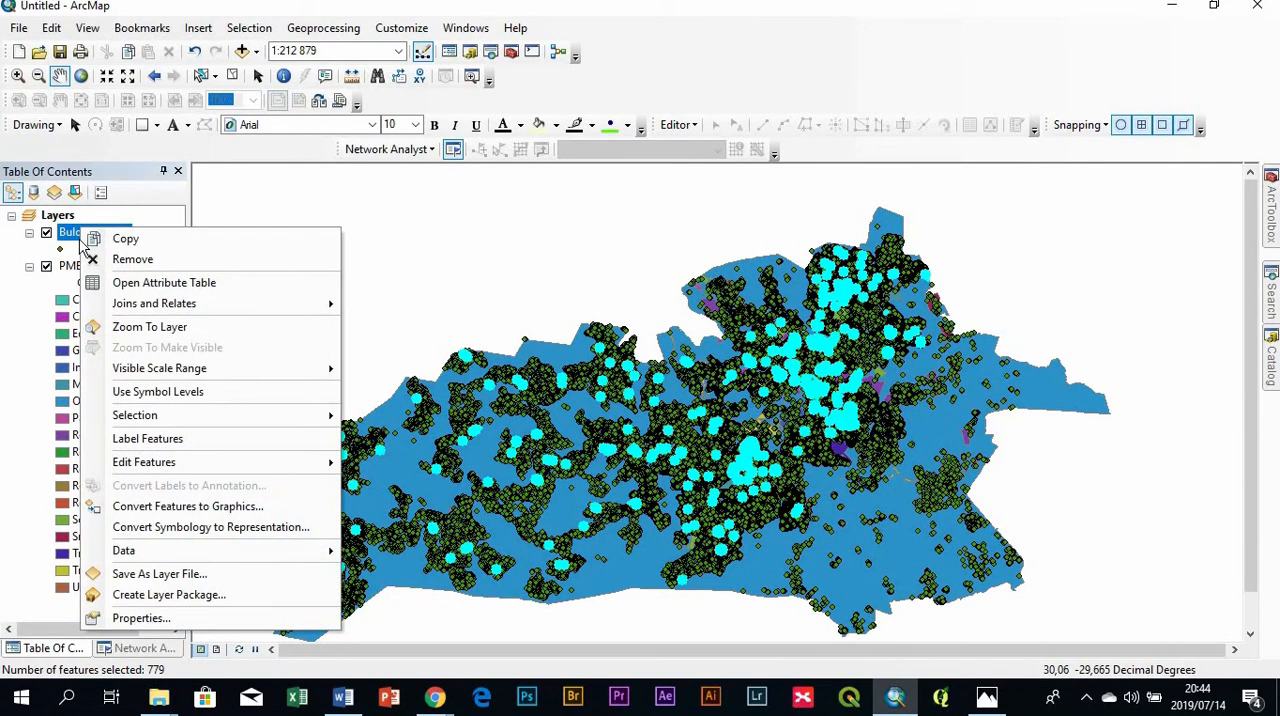
click(113, 285)
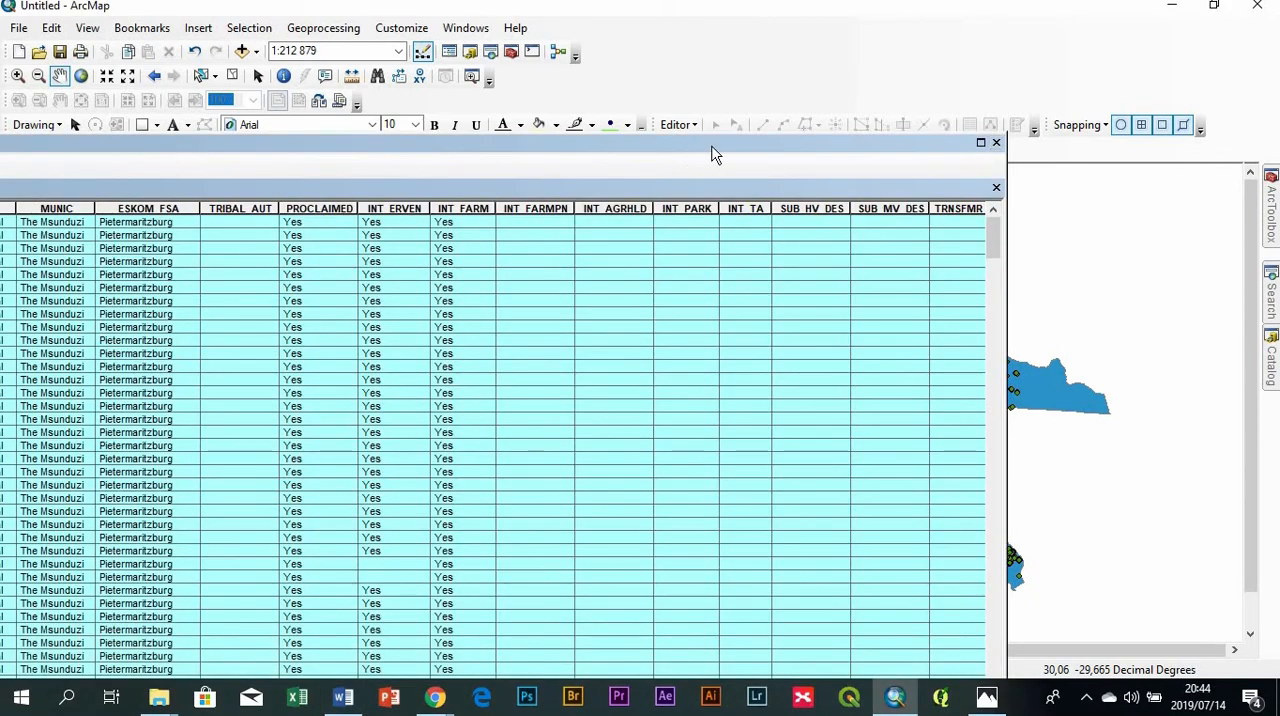
drag(715, 153, 727, 384)
drag(658, 540, 1190, 532)
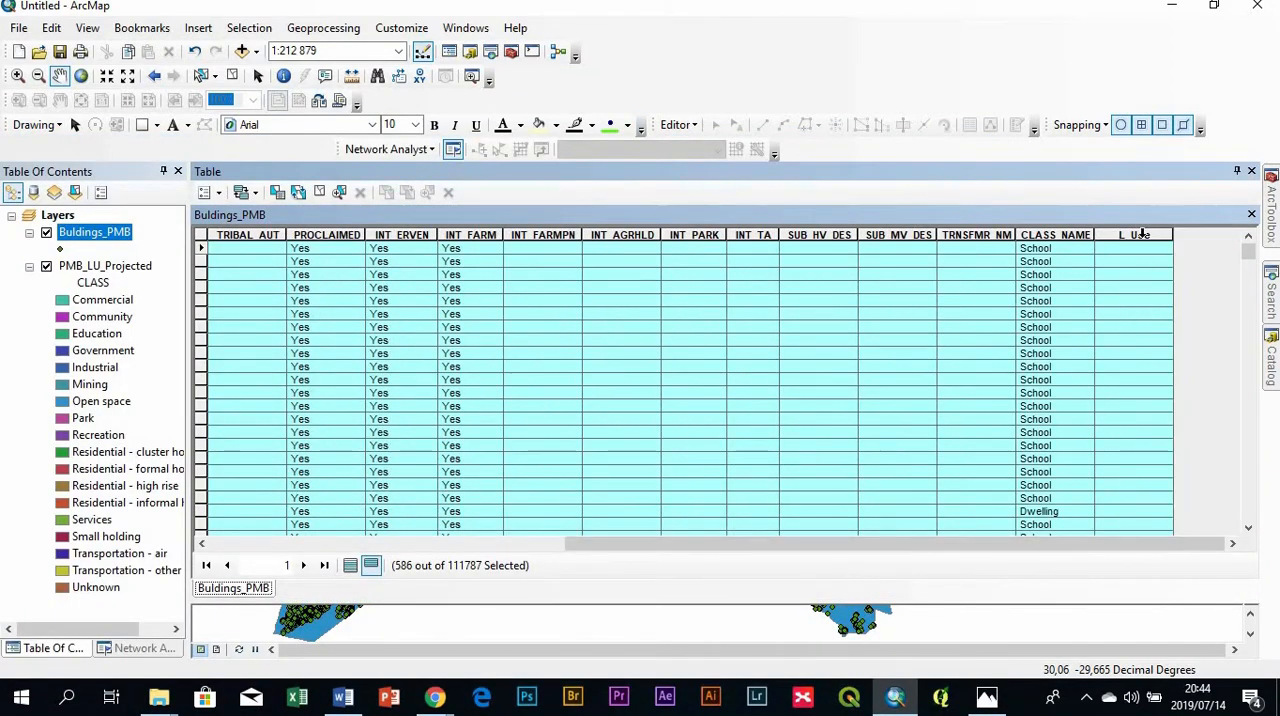
- Use the Field Calculator to fill L_Use with "Education" for the selected buildings
right_click(1147, 237)
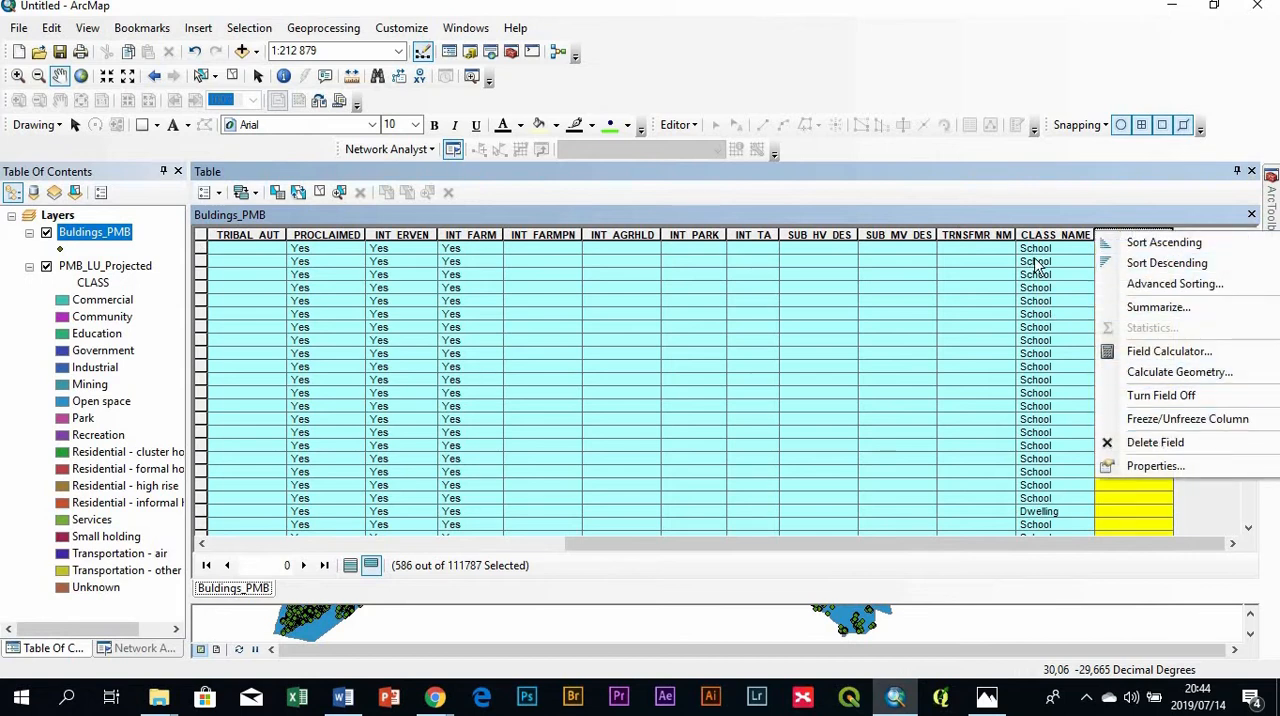
click(1170, 351)
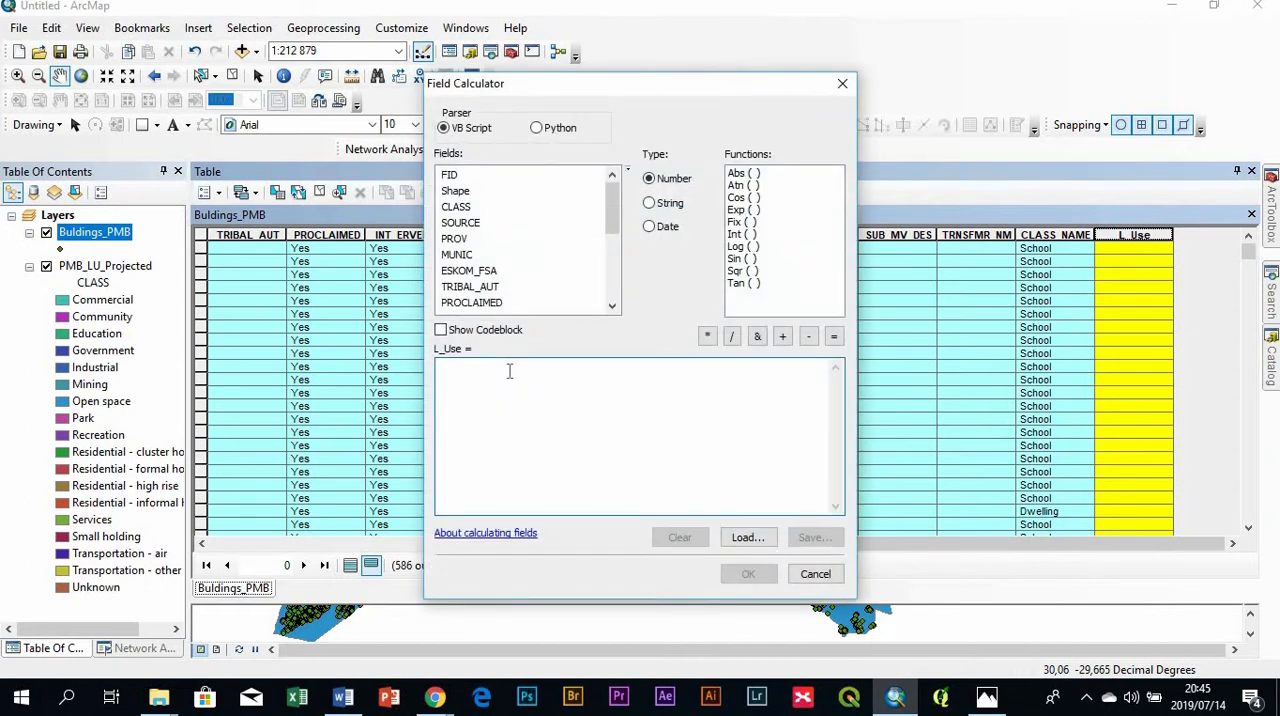
click(509, 371)
text("Education)
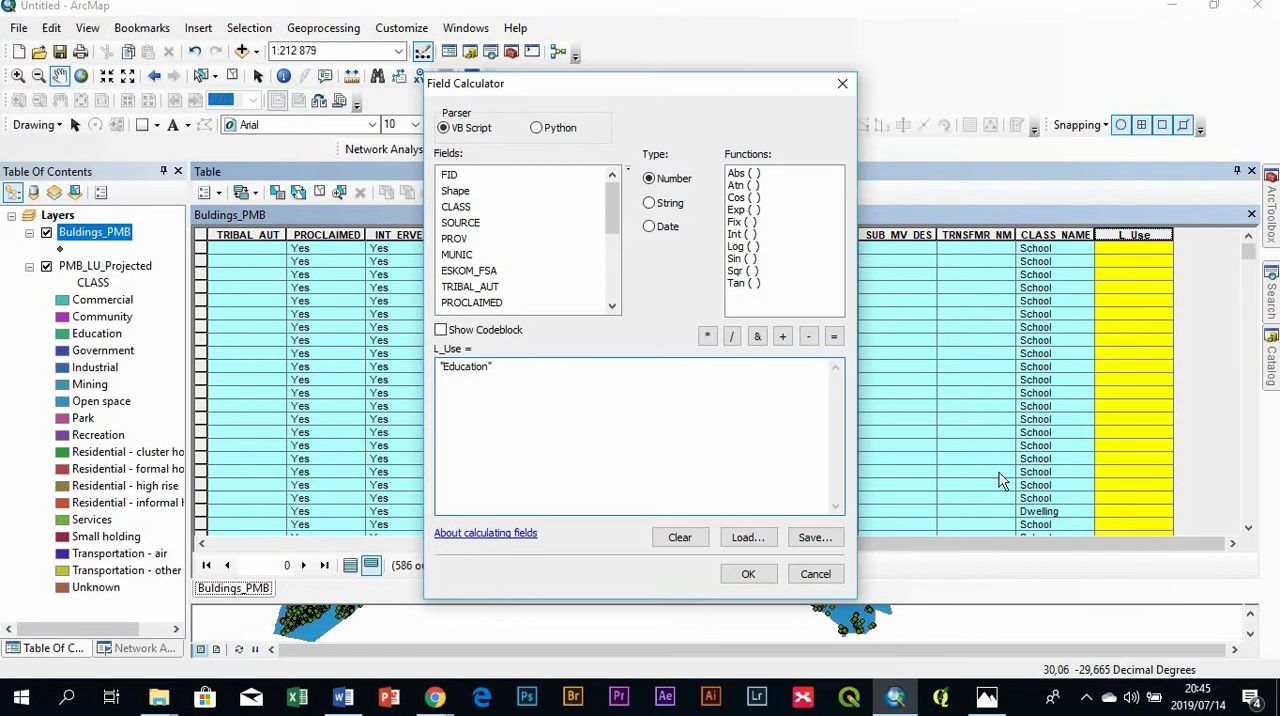
click(750, 575)
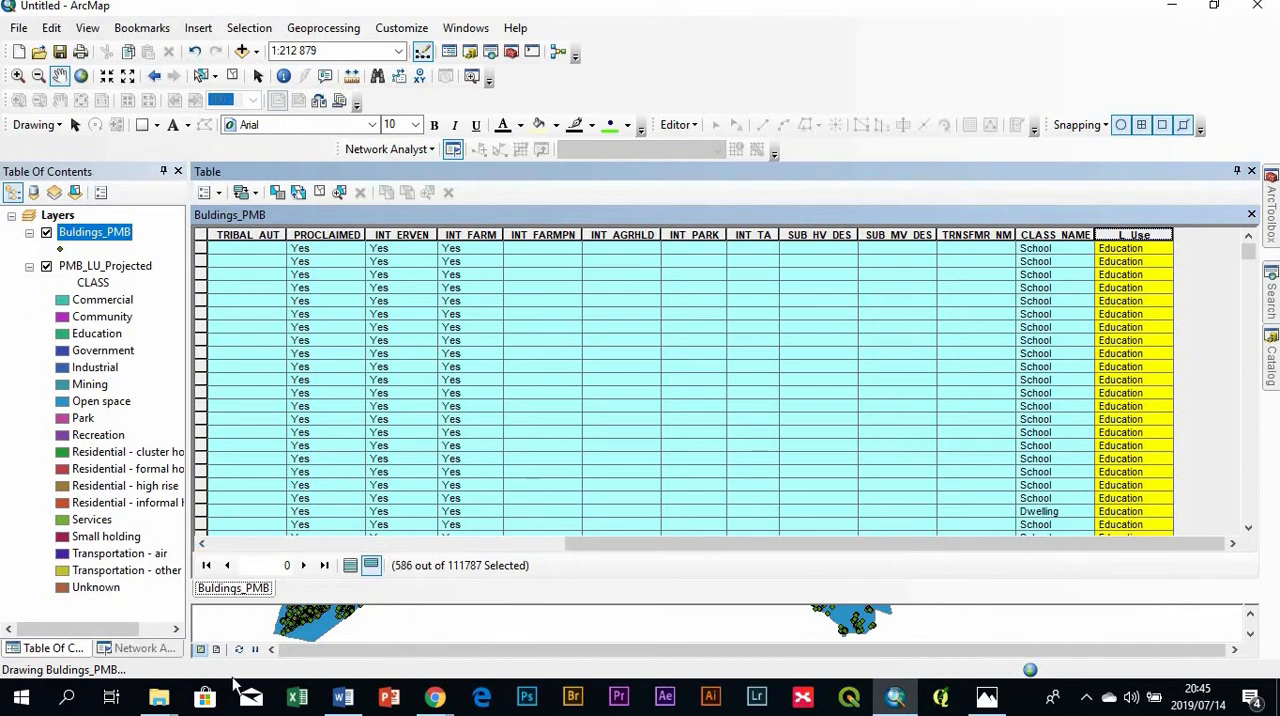
- Show all records of Buldings_PMB, examine the L_Use values filled so far, and close the attribute table
click(350, 566)
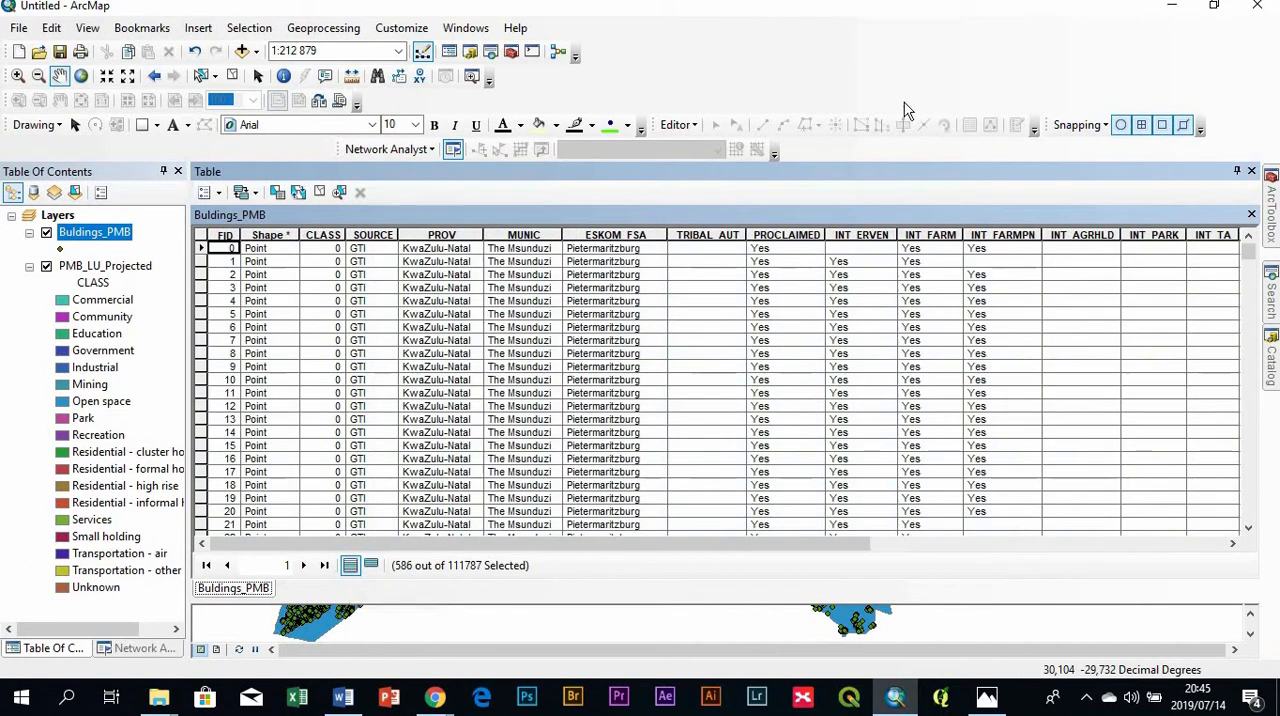
click(677, 543)
drag(714, 545, 1128, 528)
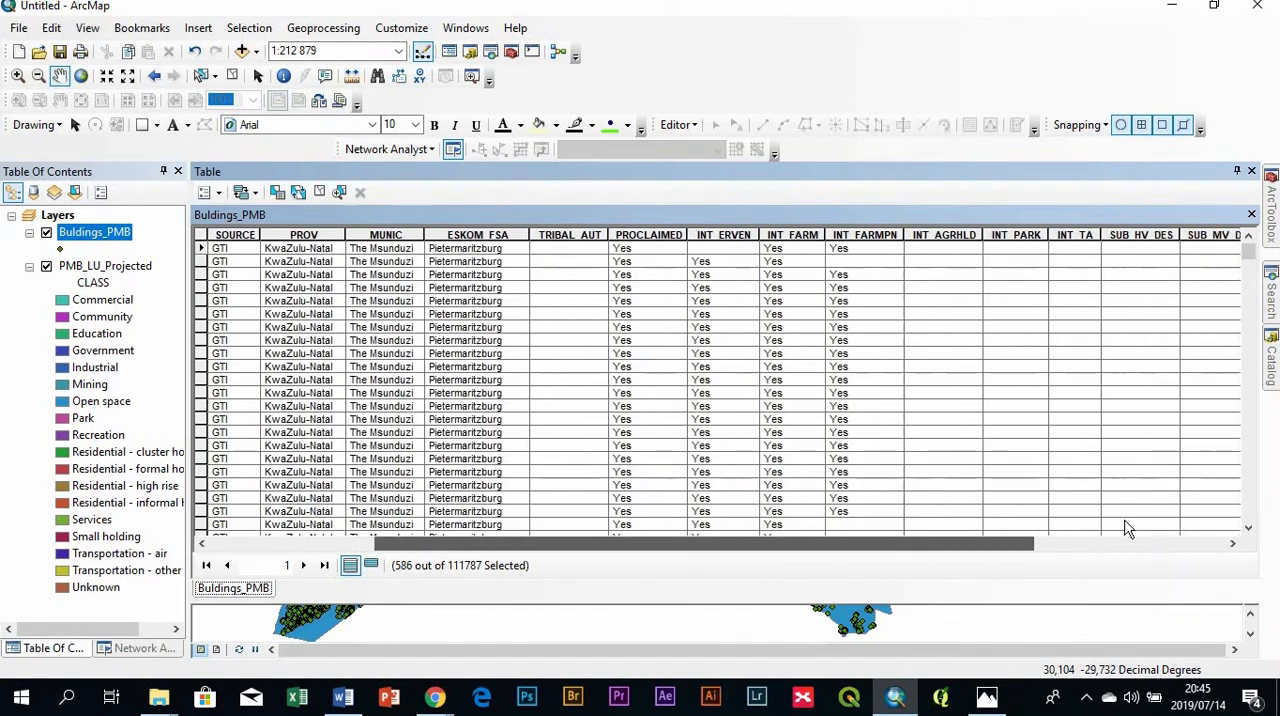
scroll(1116, 297, down, 11)
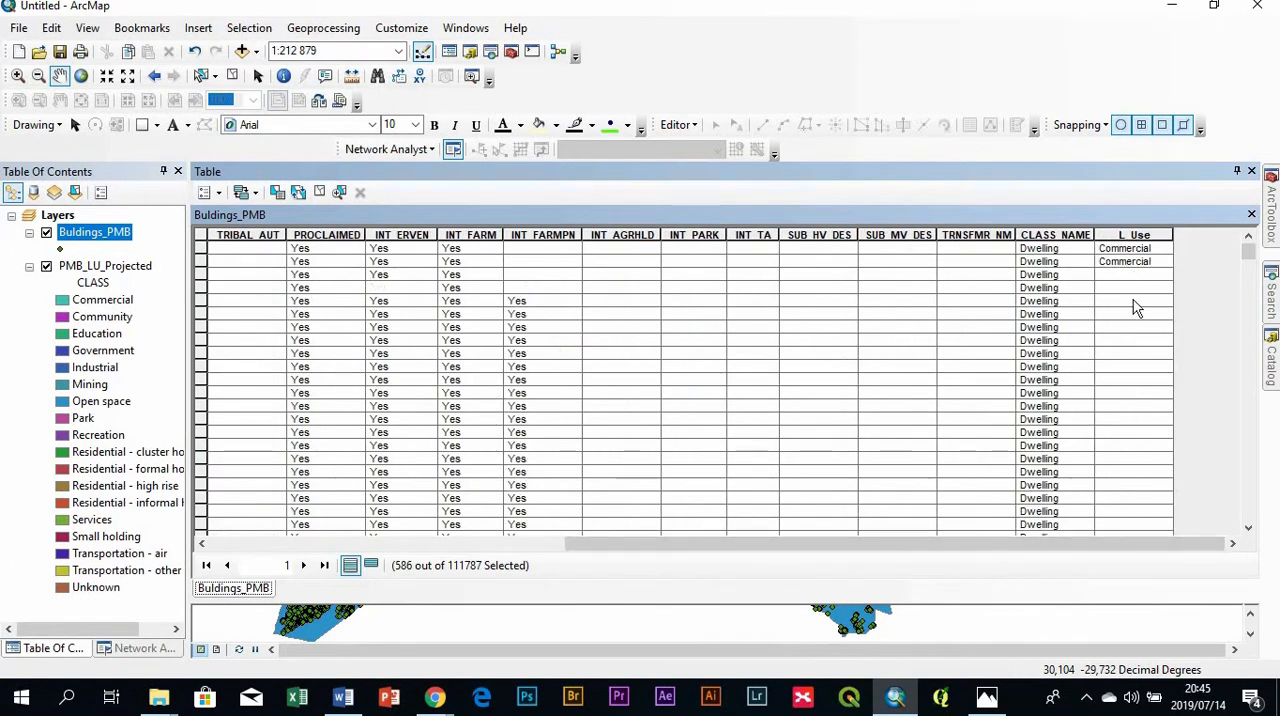
scroll(1112, 352, up, 3)
scroll(1110, 382, down, 4)
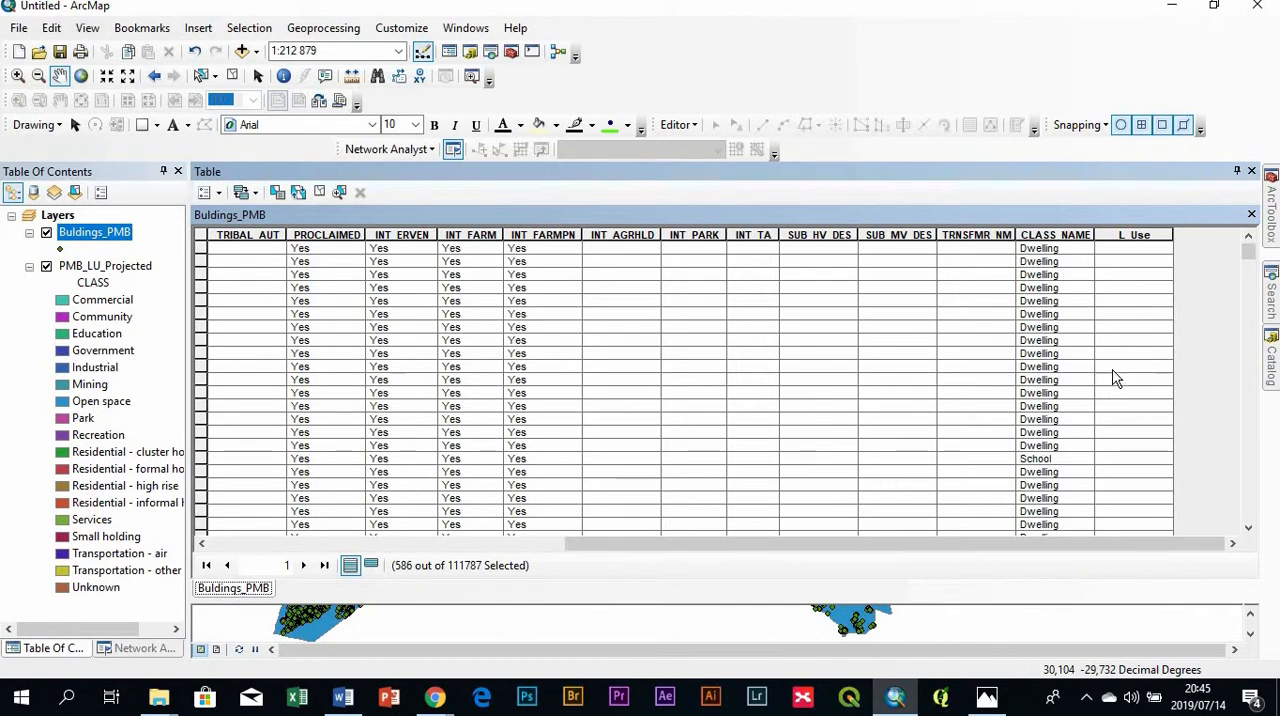
scroll(1114, 374, up, 2)
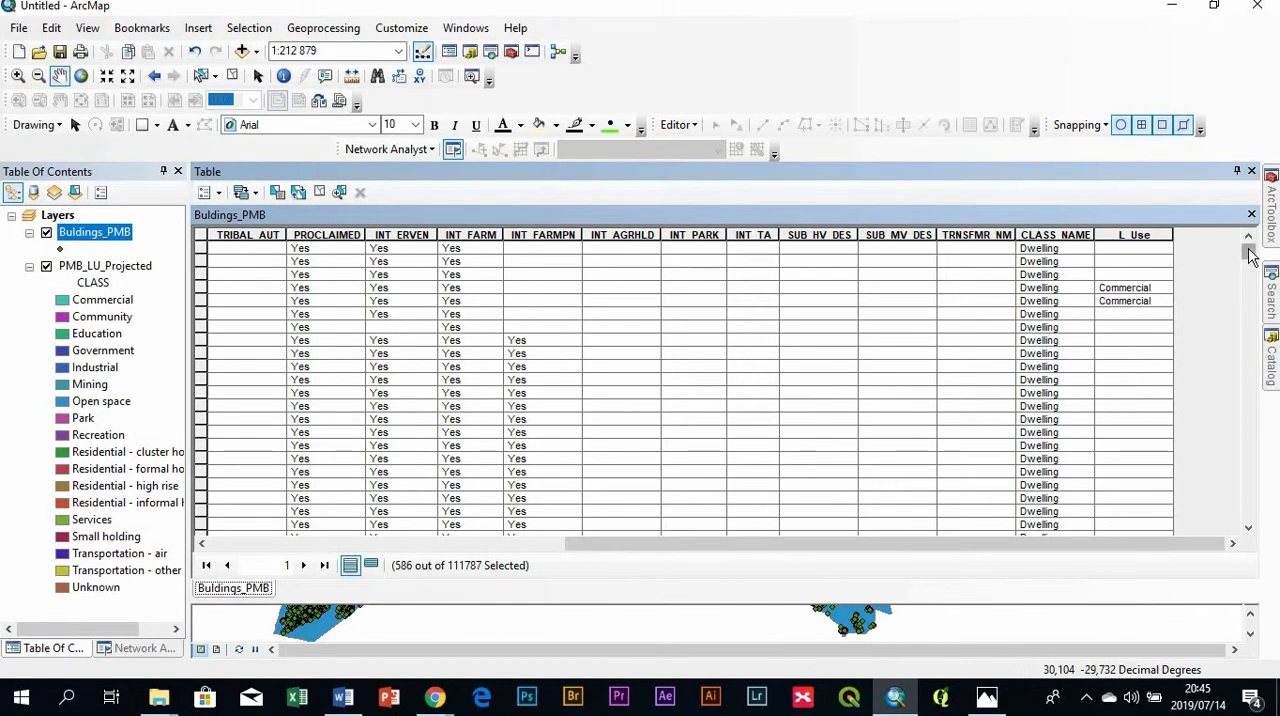
drag(1247, 248, 1256, 281)
scroll(1131, 307, up, 4)
scroll(1131, 327, up, 8)
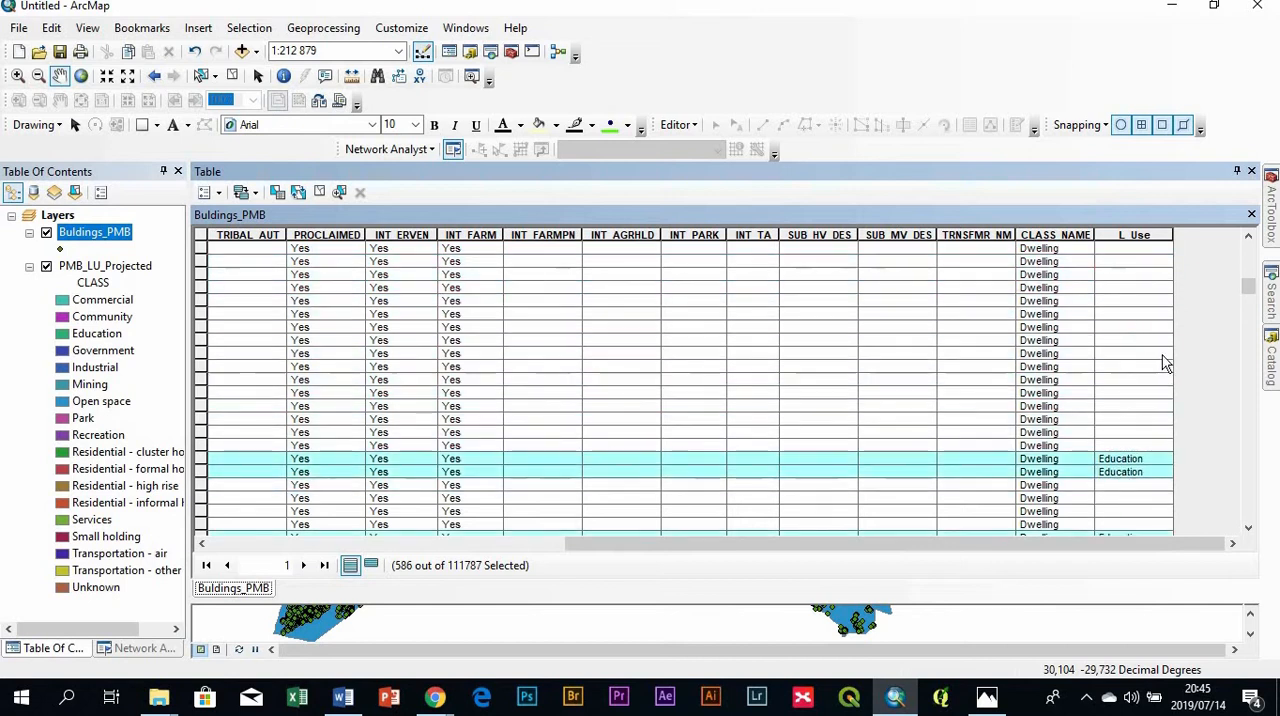
drag(1248, 290, 1135, 324)
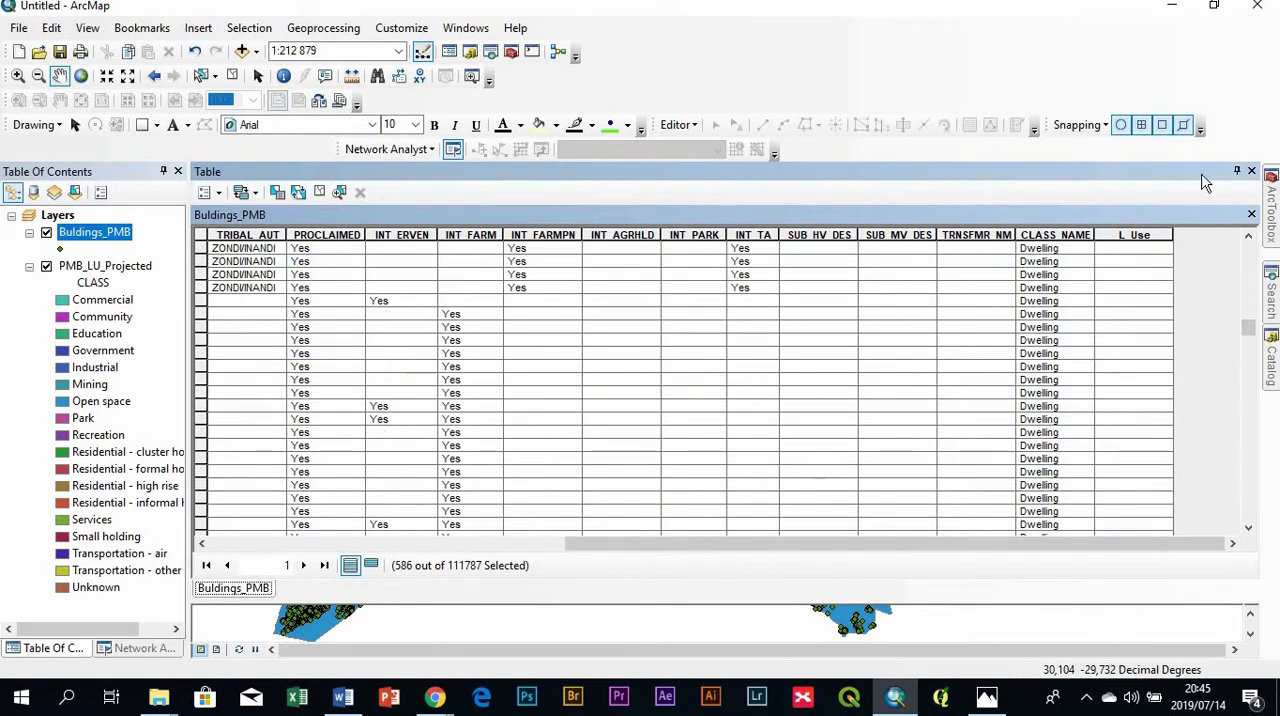
click(1252, 171)
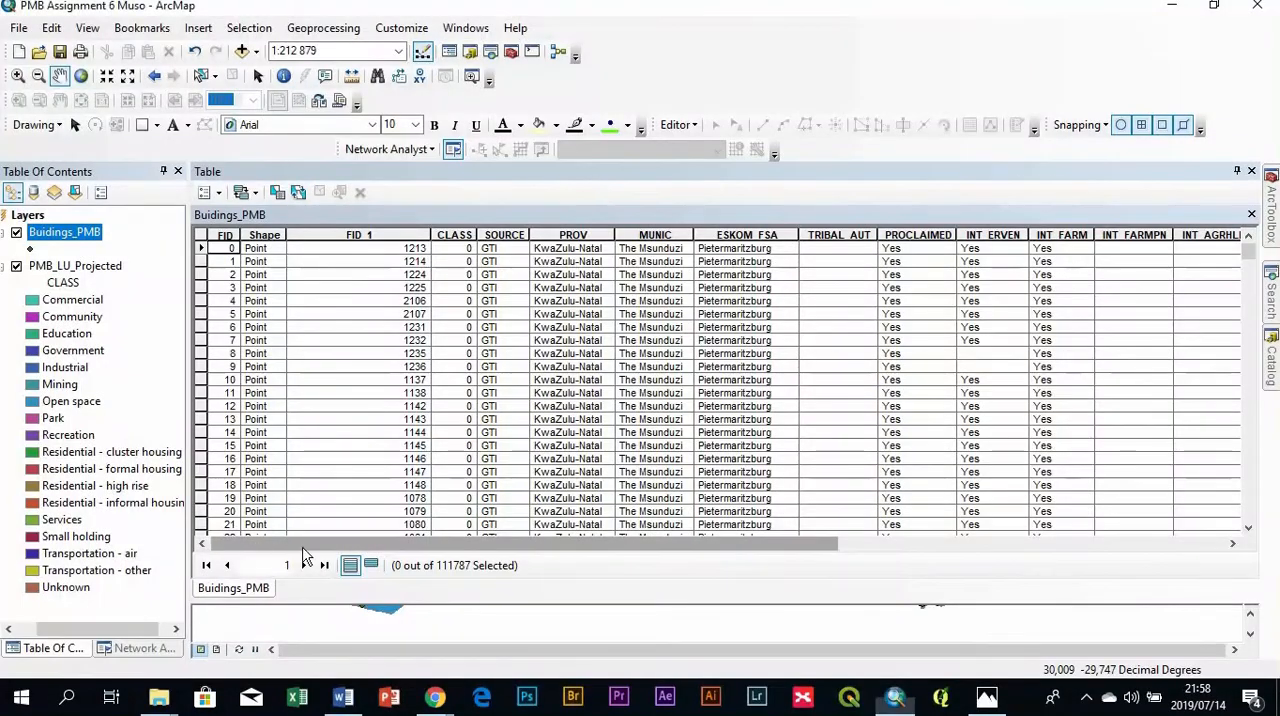
- Examine the L_Use values throughout the Buidings_PMB attribute table of the completed map document
drag(375, 545, 981, 577)
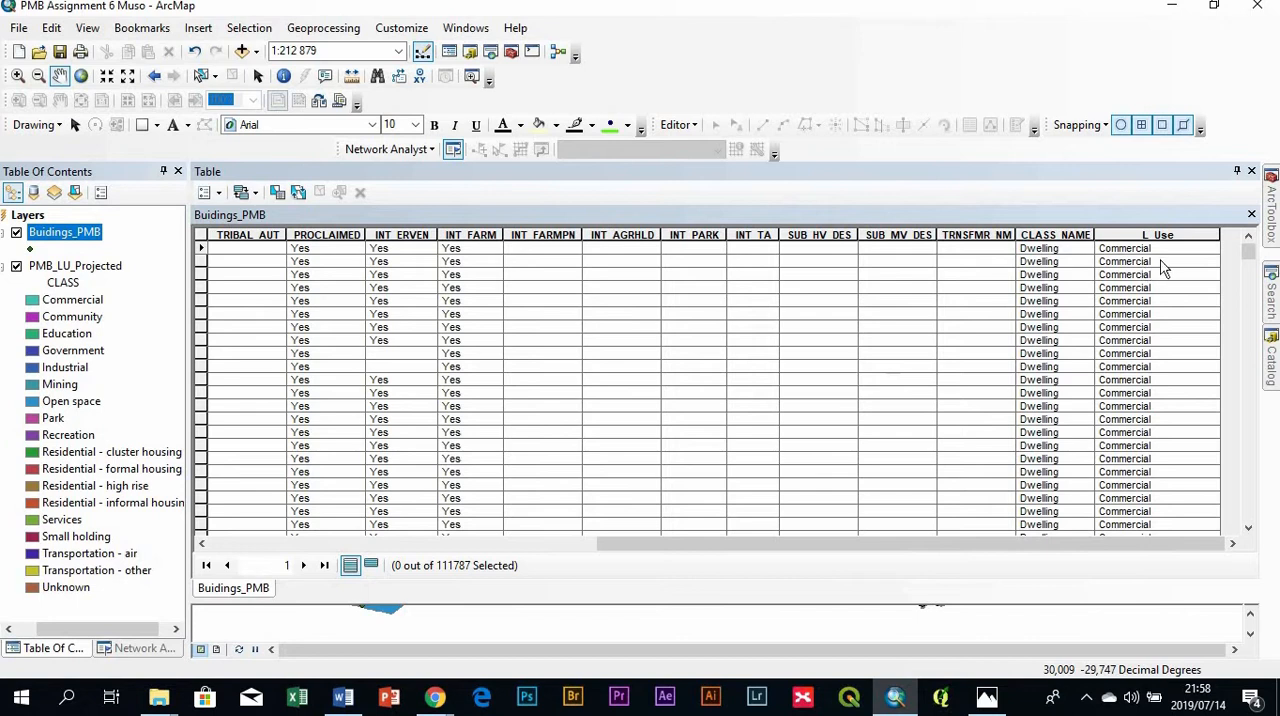
scroll(1157, 278, down, 10)
drag(1248, 262, 1249, 405)
- Switch to Word to read question 6 of the assignment, return to ArcMap and close the Buidings_PMB attribute table
click(343, 698)
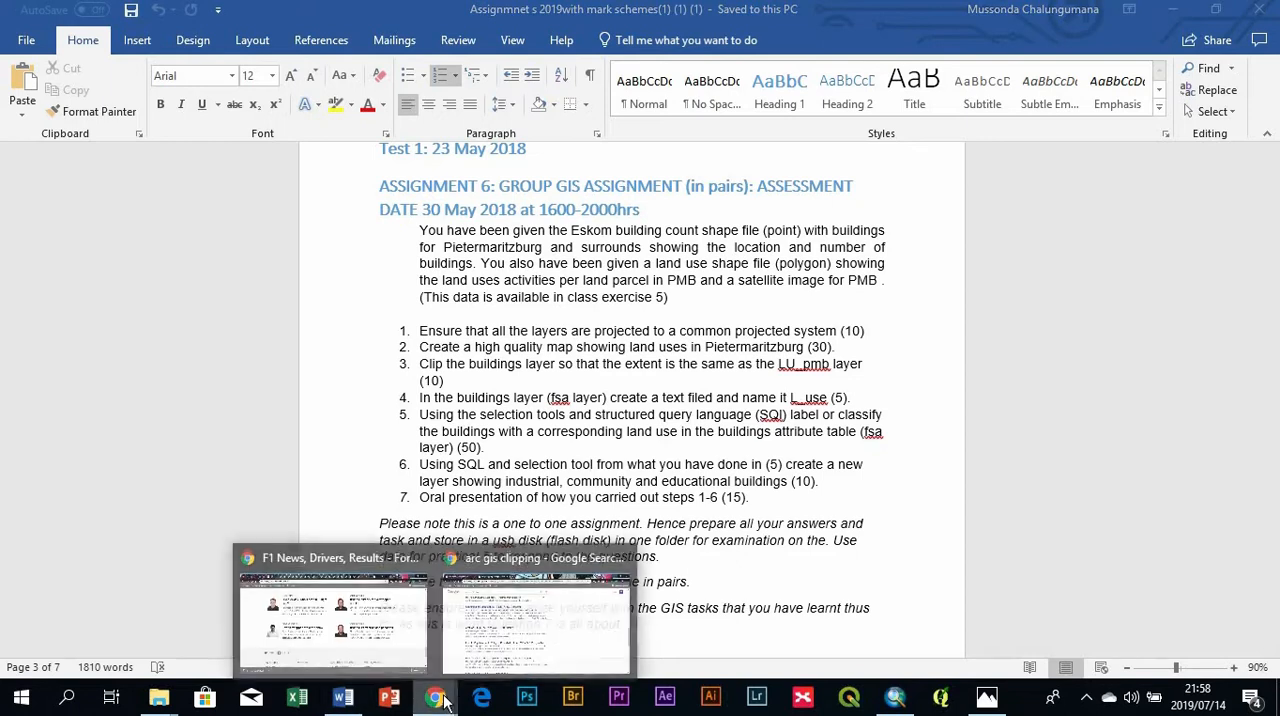
click(896, 702)
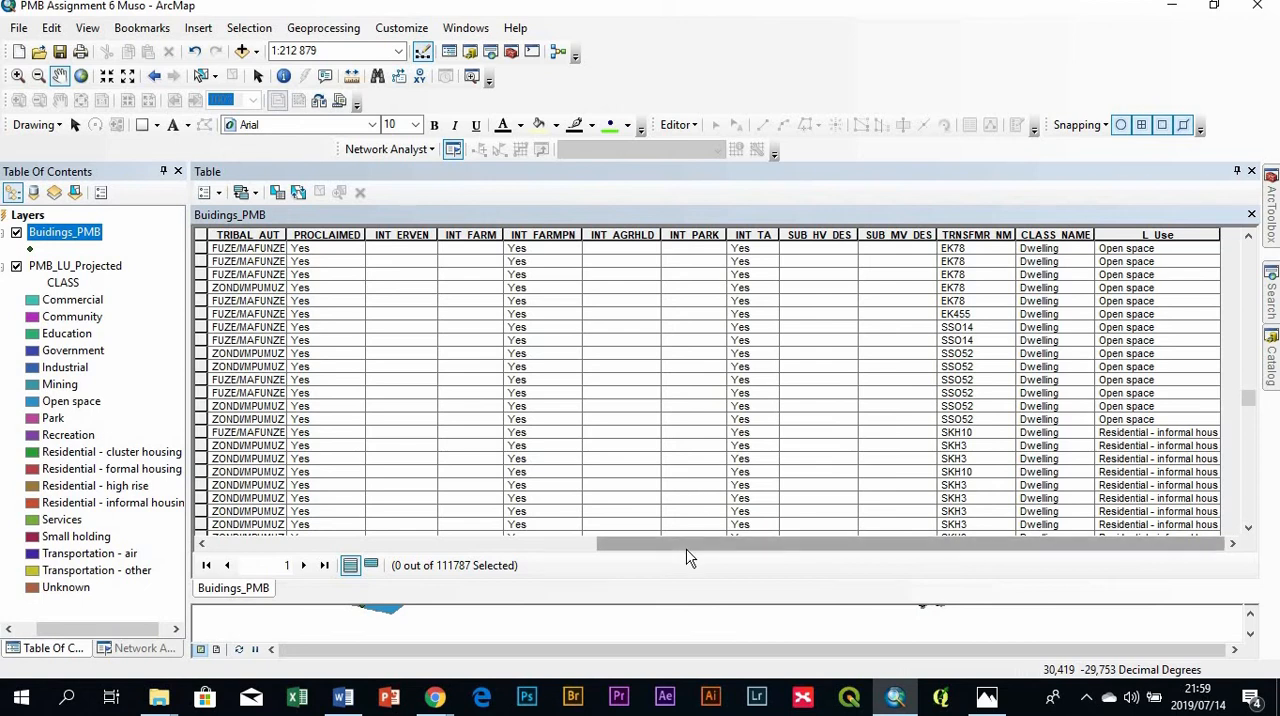
click(343, 697)
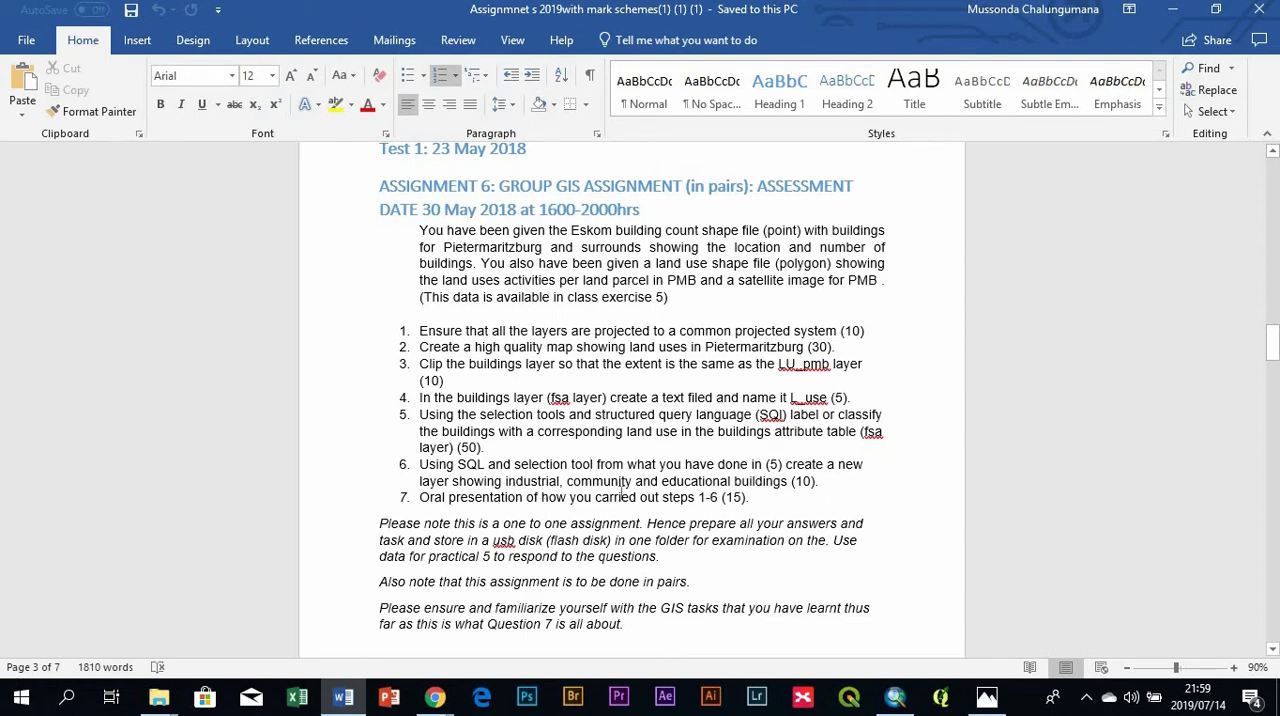
click(343, 697)
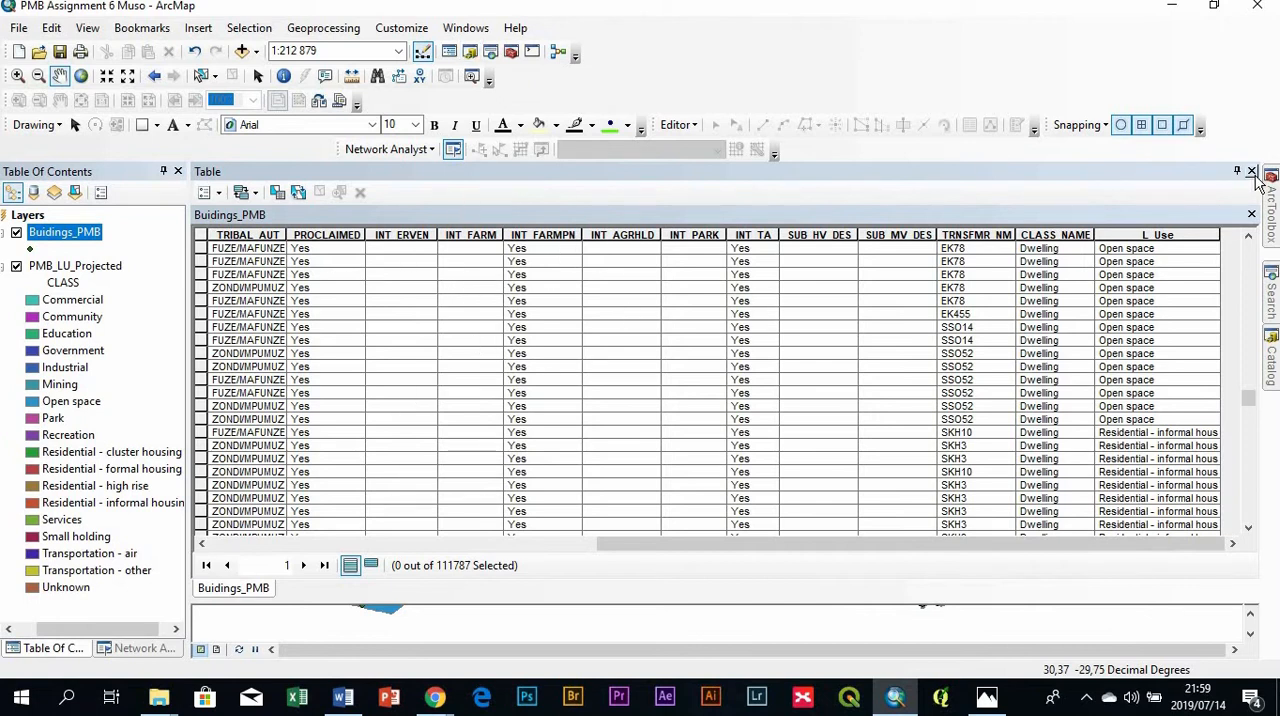
click(1251, 172)
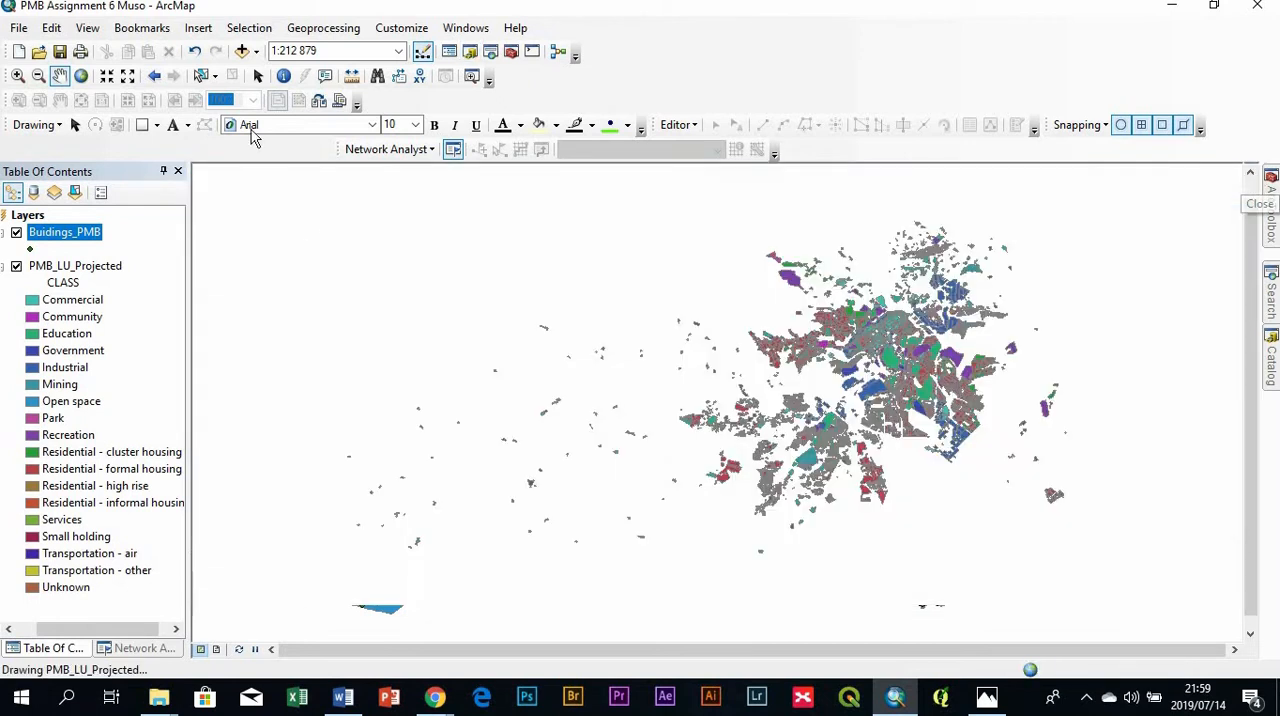
- Start a new attribute selection on Buidings_PMB and begin its expression with "L_Use" =
click(247, 30)
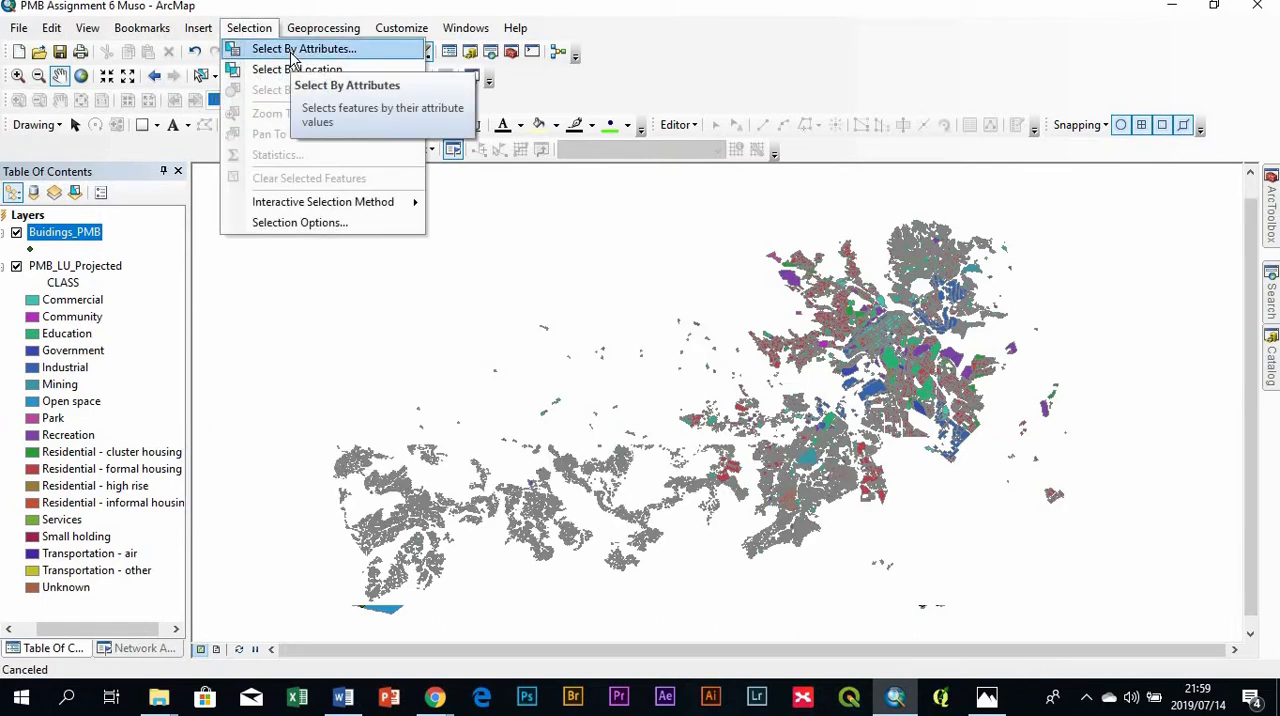
click(186, 160)
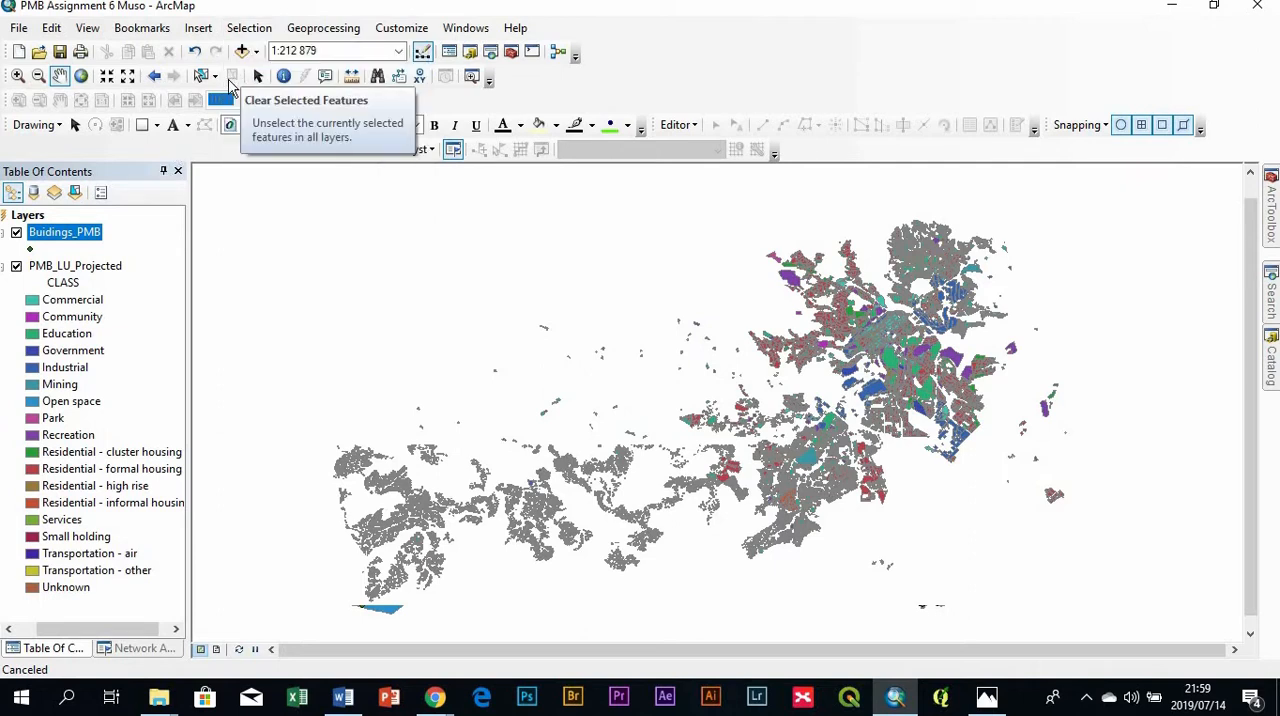
click(263, 35)
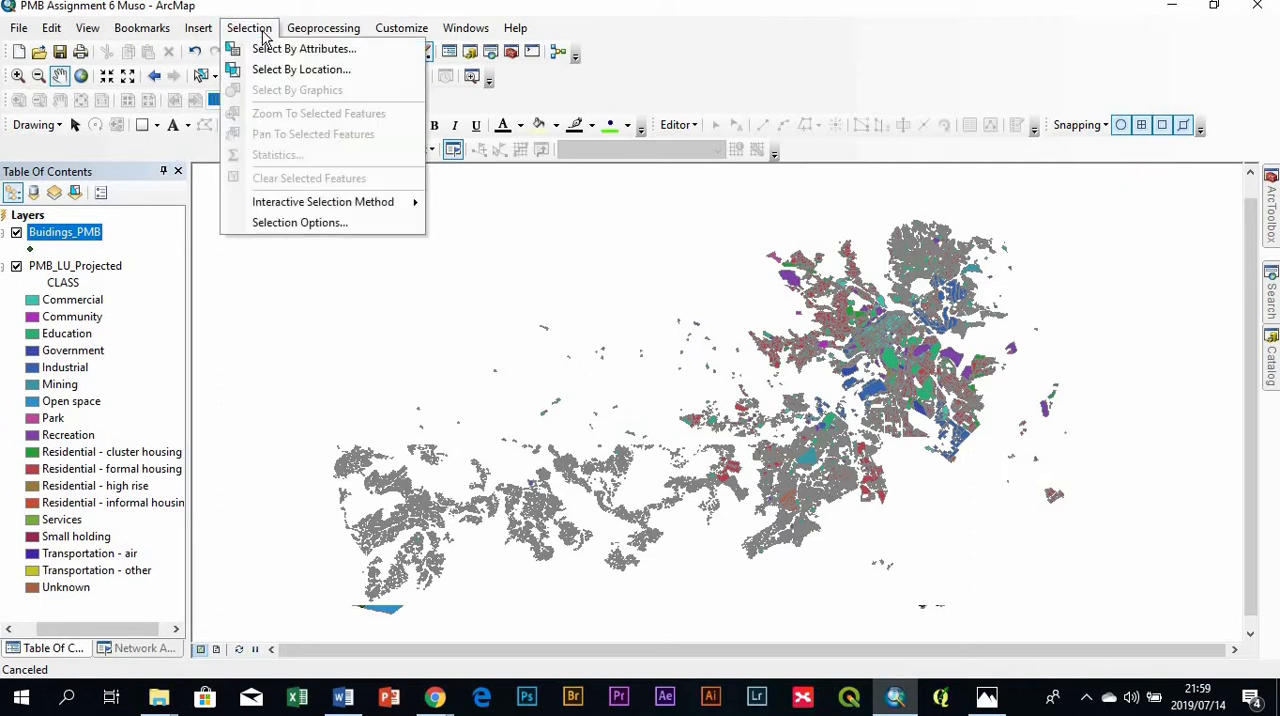
click(335, 52)
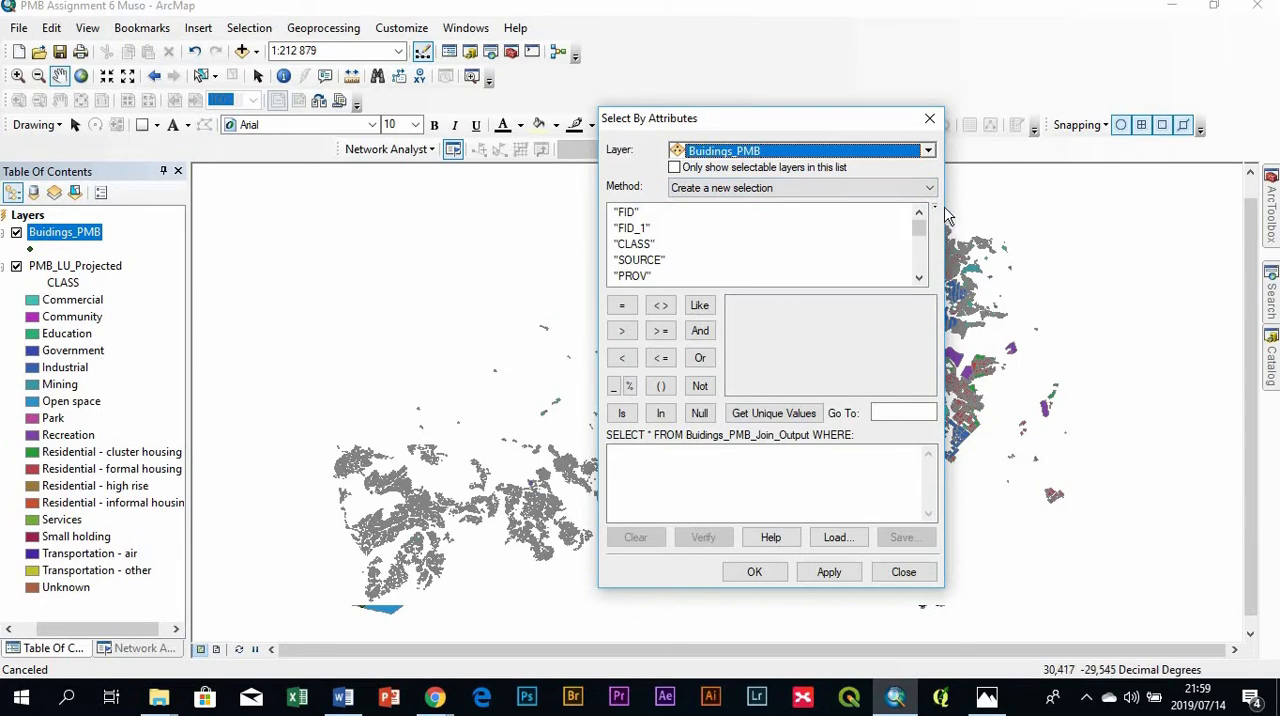
scroll(751, 274, down, 5)
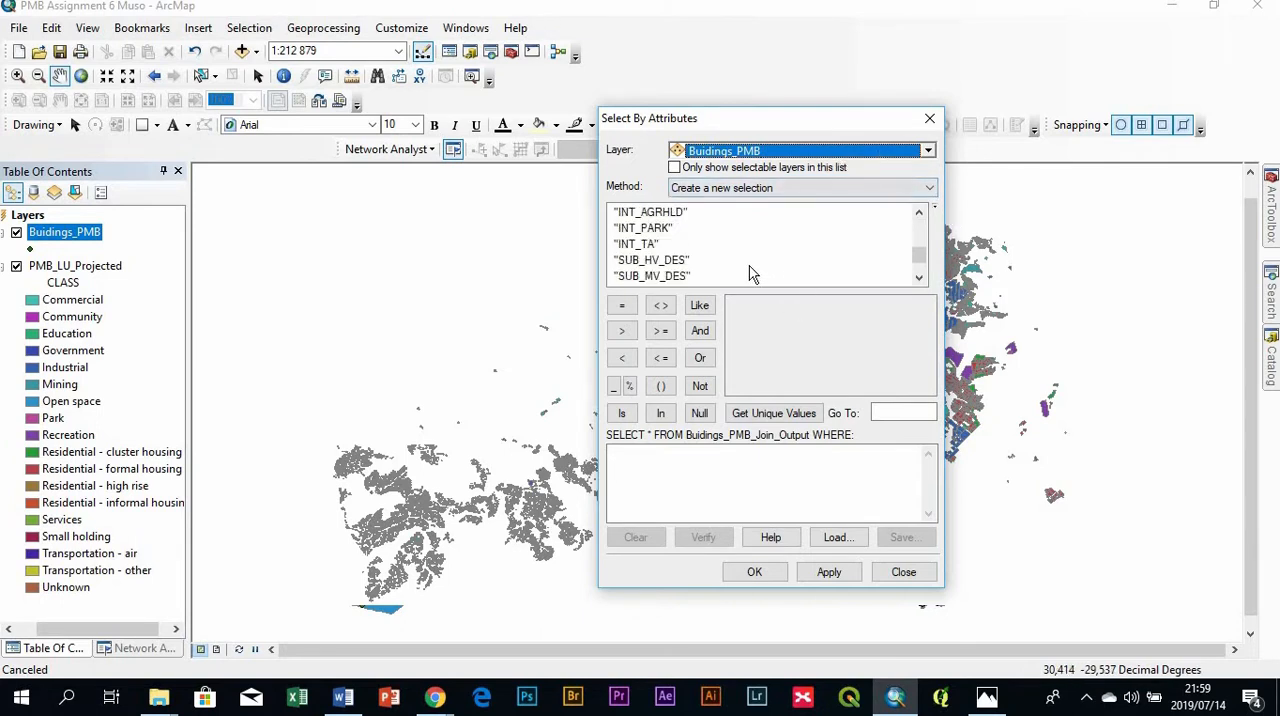
scroll(751, 272, down, 1)
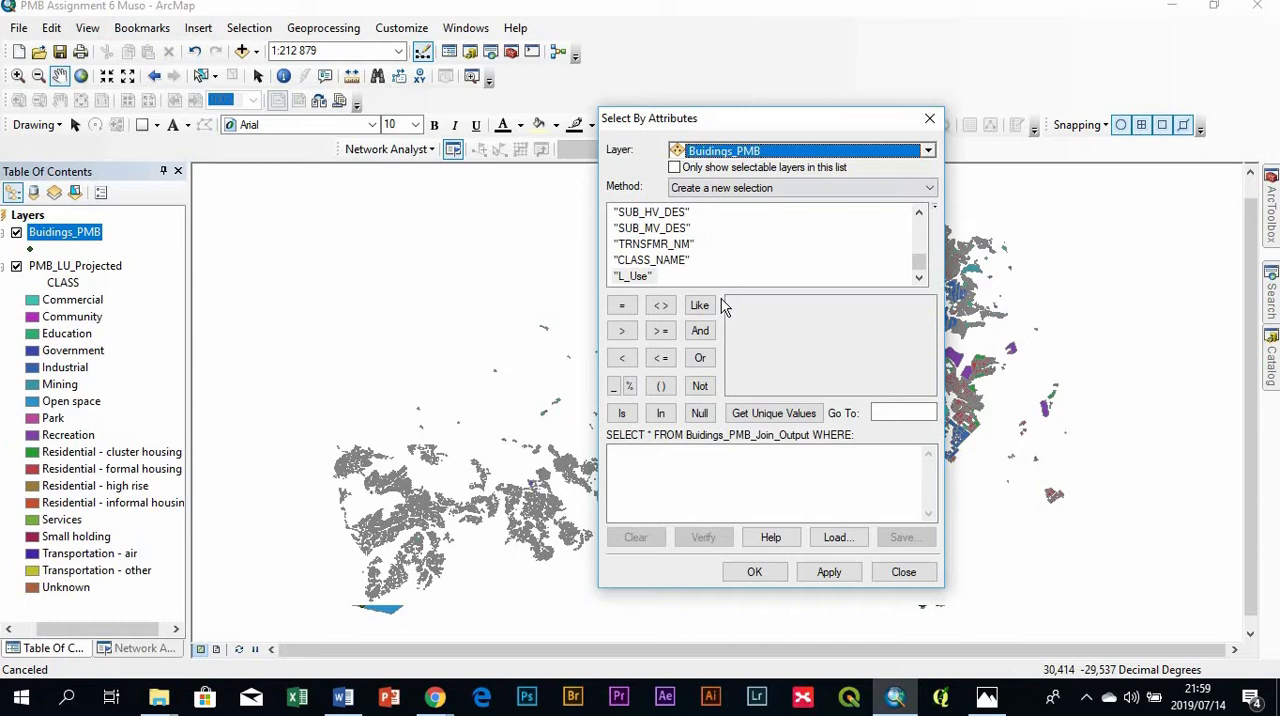
double_click(635, 277)
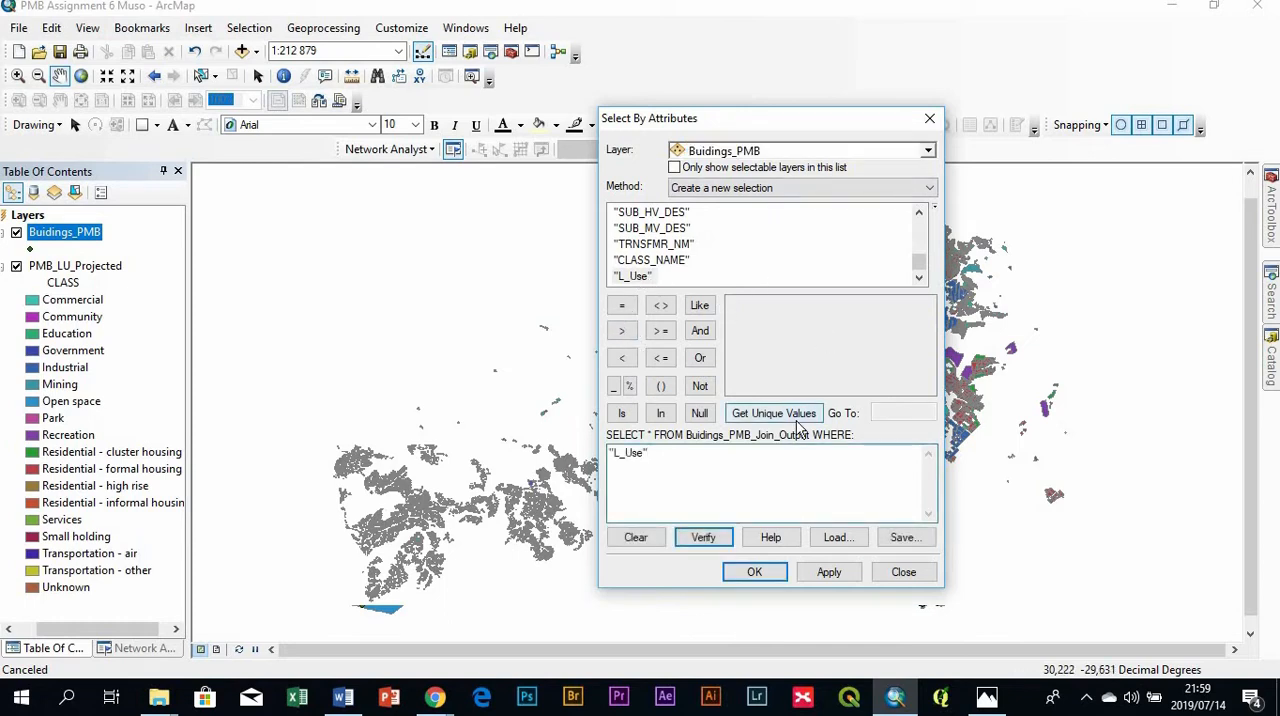
click(621, 305)
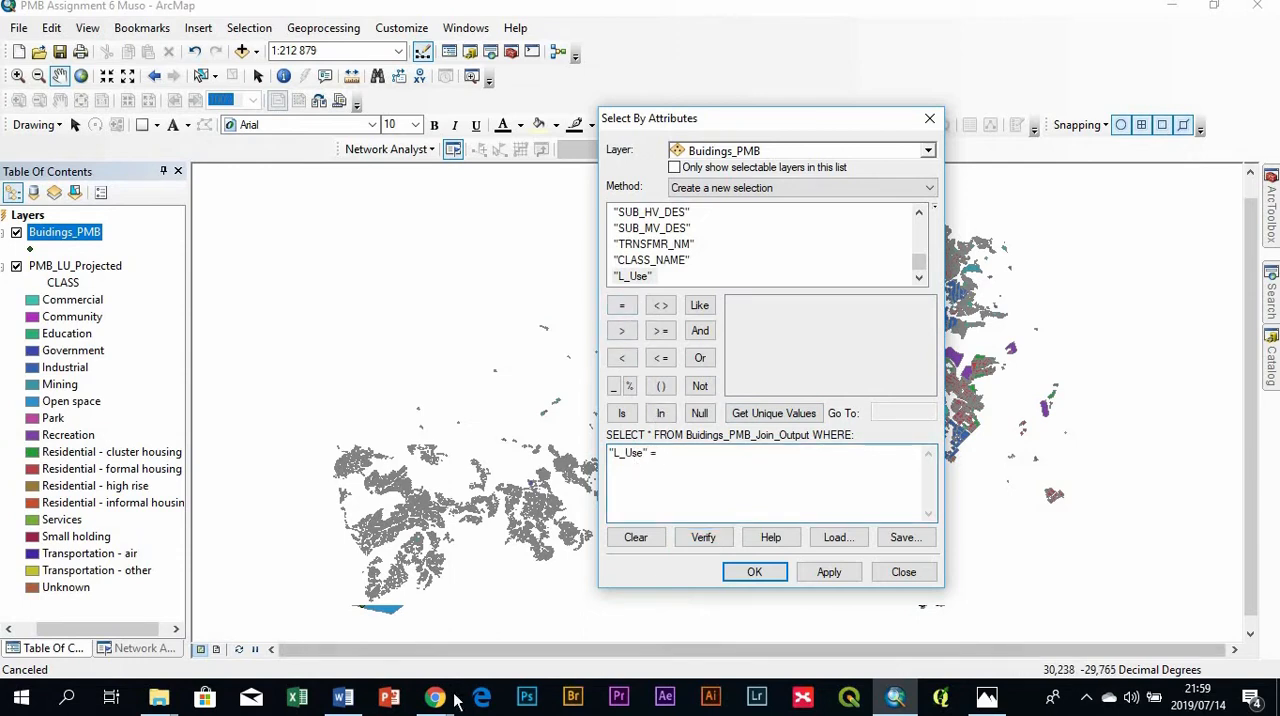
- Check question 6 in Word, return to ArcMap and complete the selection expression as "L_Use" = 'Industrial'
click(355, 699)
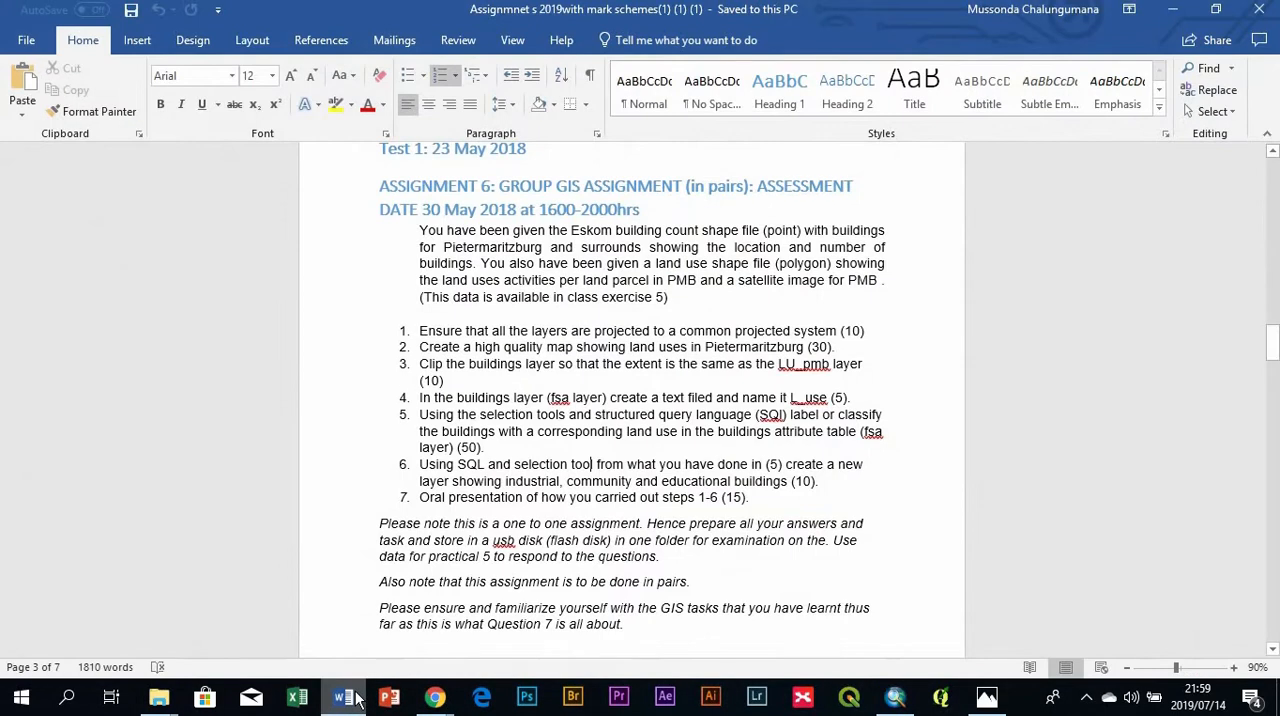
click(355, 699)
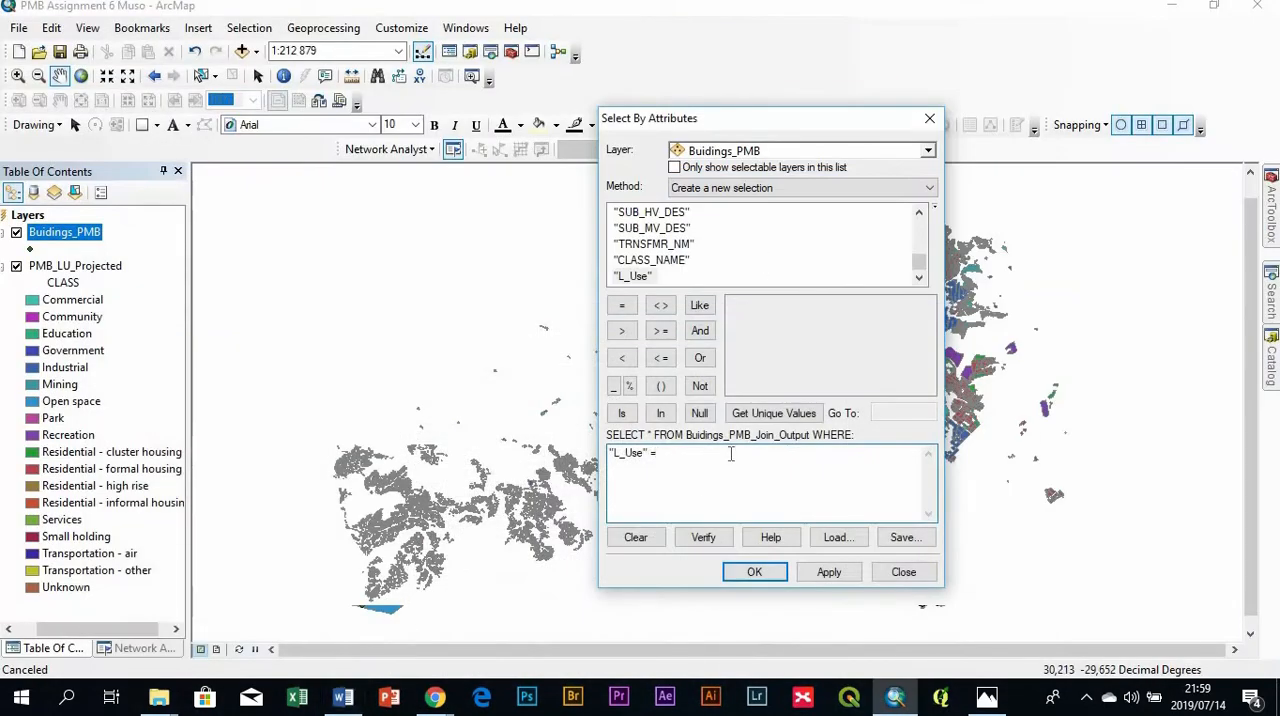
click(765, 413)
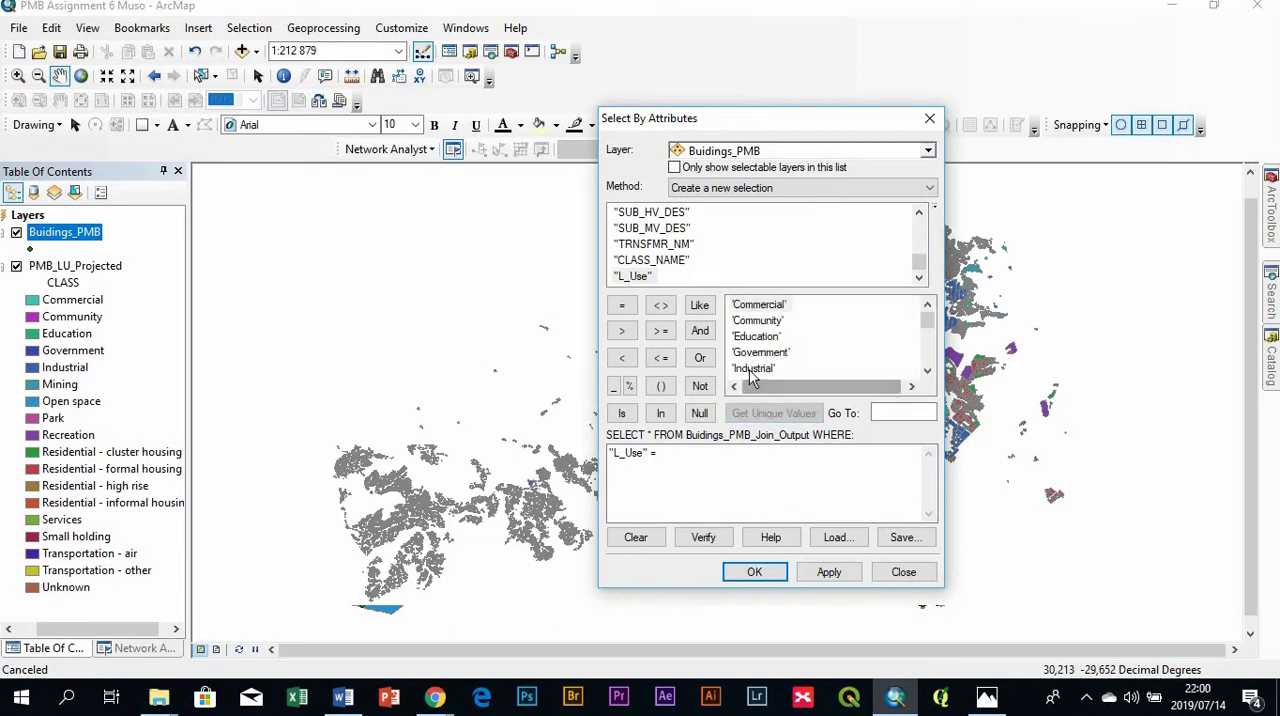
double_click(753, 369)
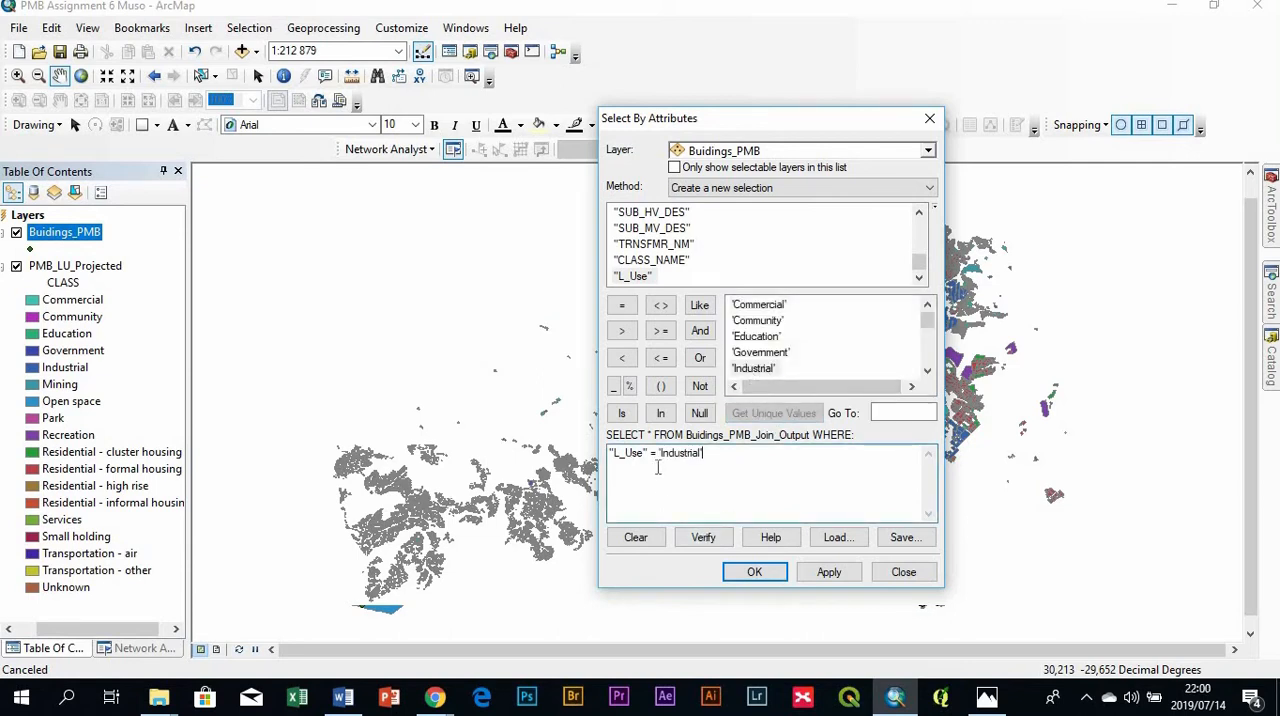
- Hide the PMB_LU_Projected layer and apply the 'Industrial' selection to Buidings_PMB, keeping the map in view
drag(790, 125, 346, 84)
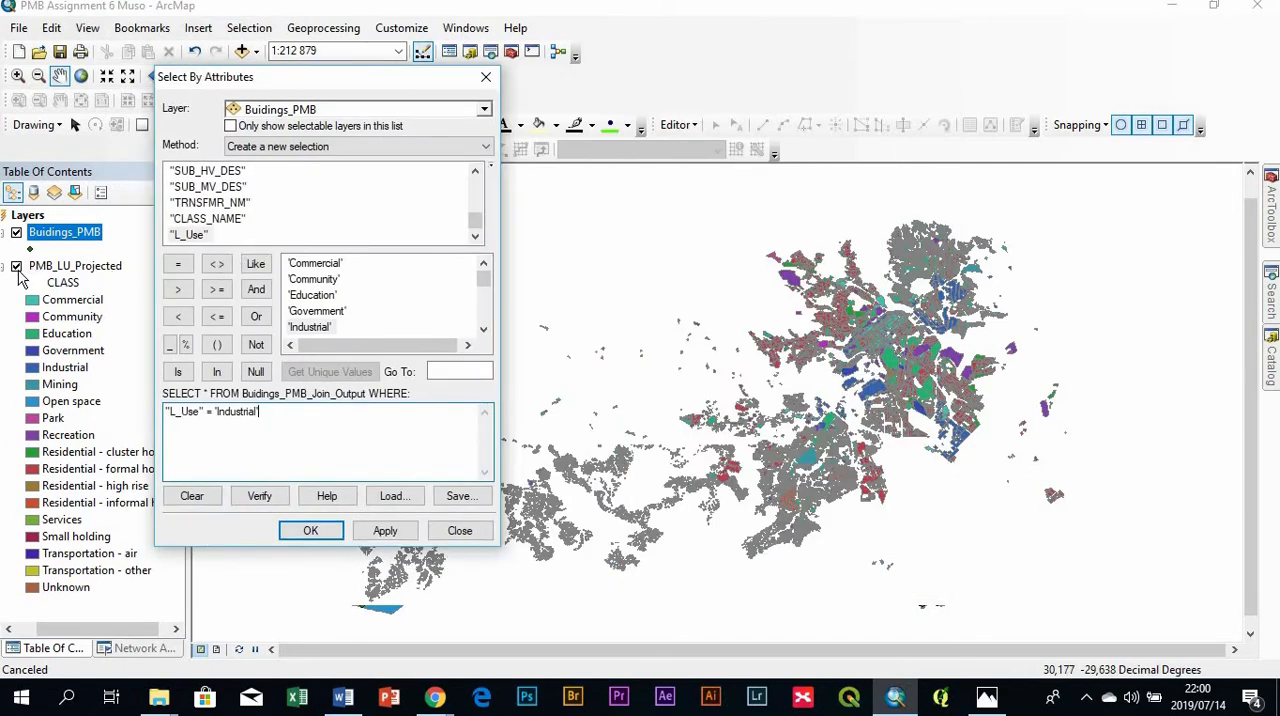
click(16, 267)
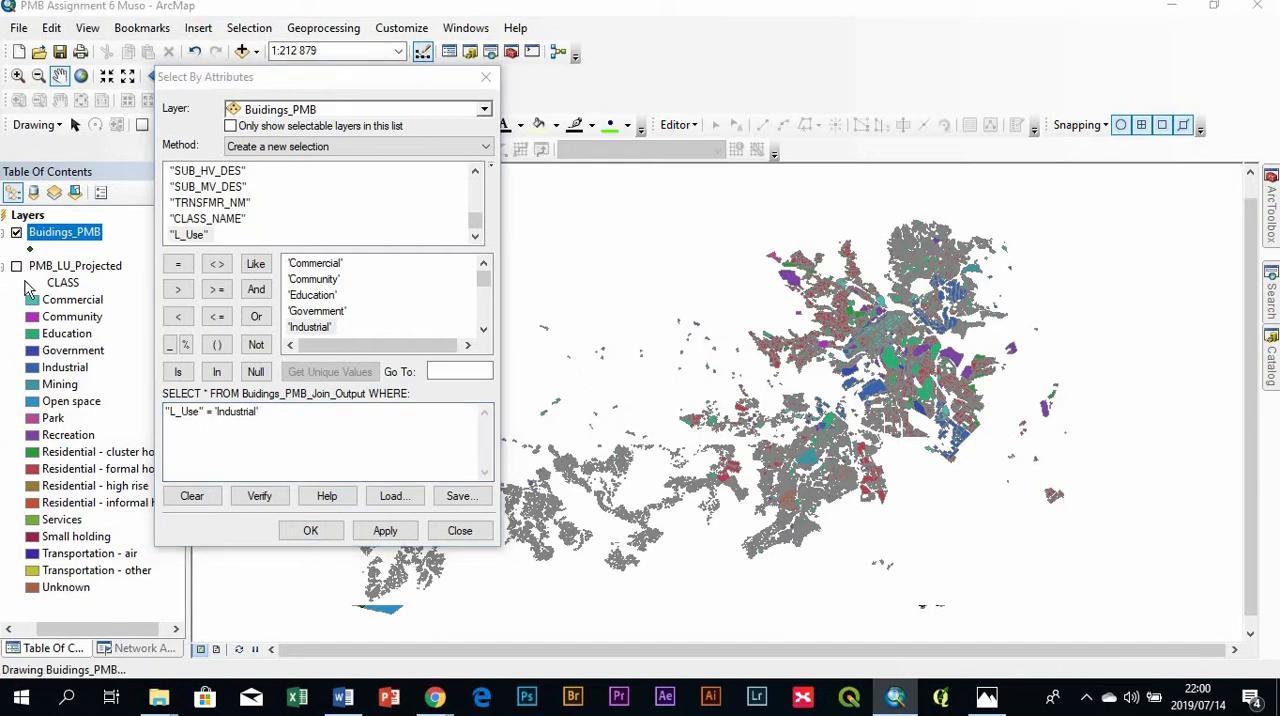
click(380, 530)
click(405, 529)
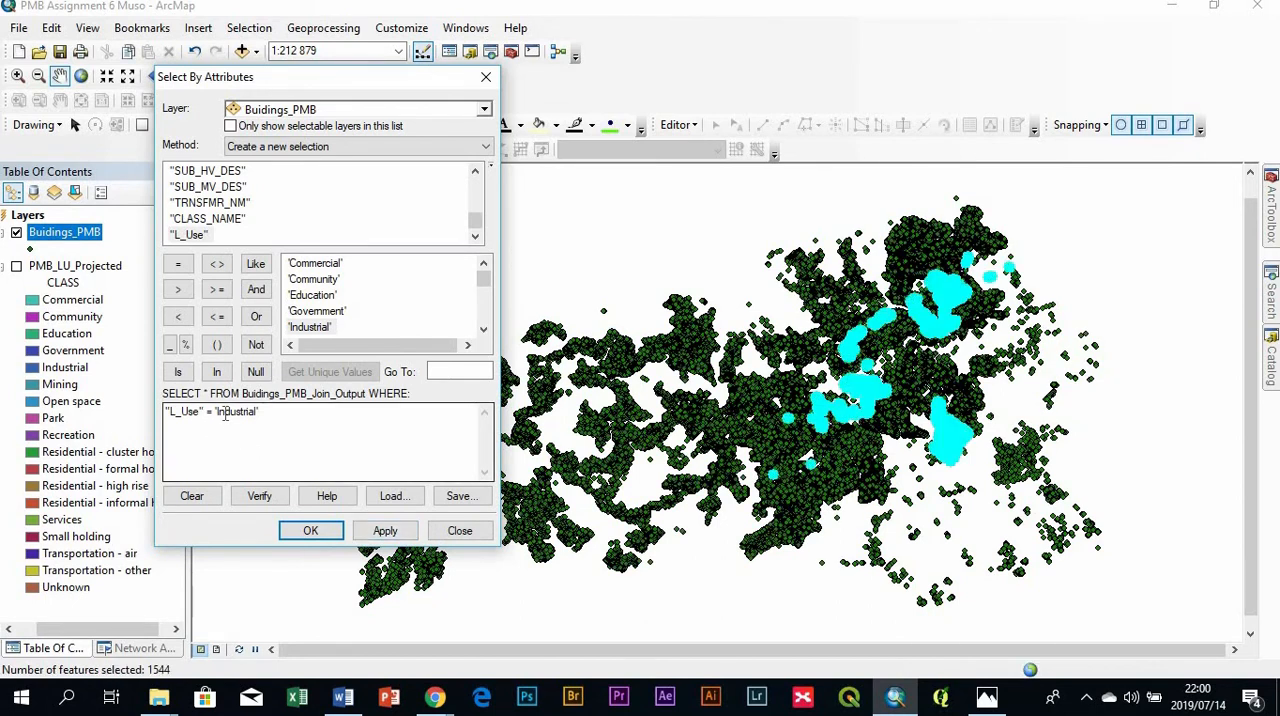
- Switch to Word to reread which building types question 6 requires, and return to ArcMap
click(343, 697)
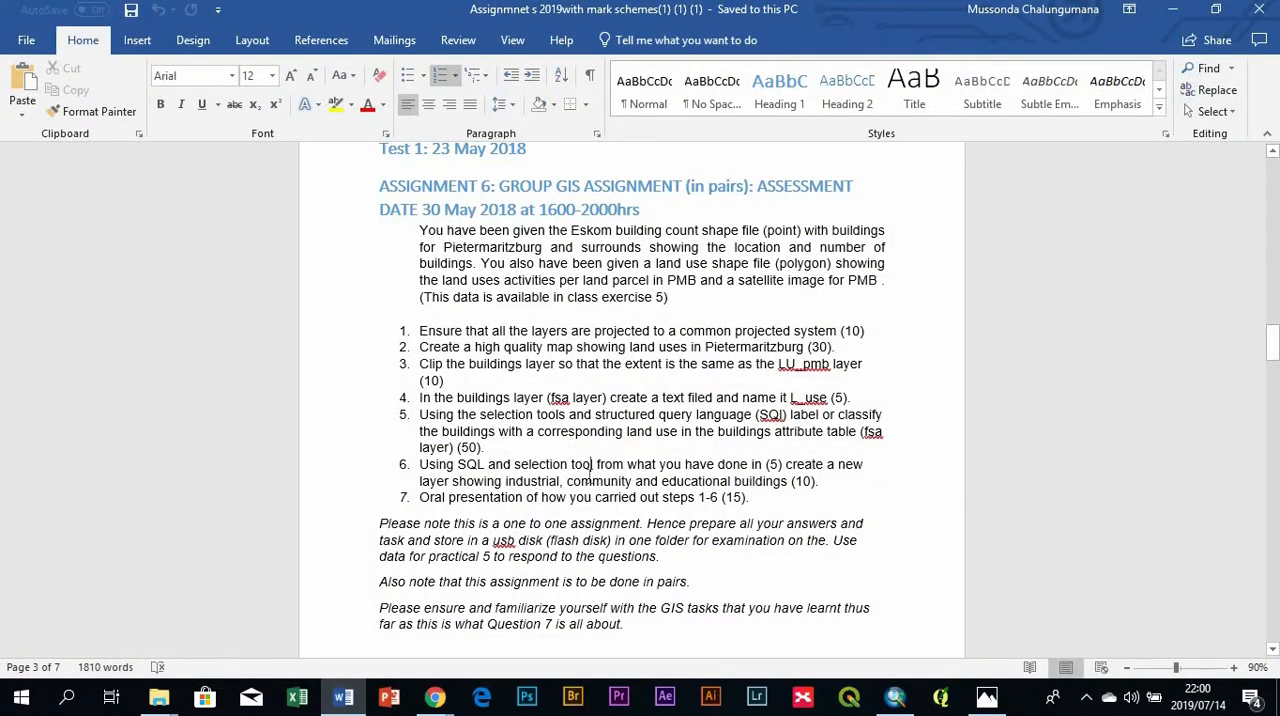
click(435, 697)
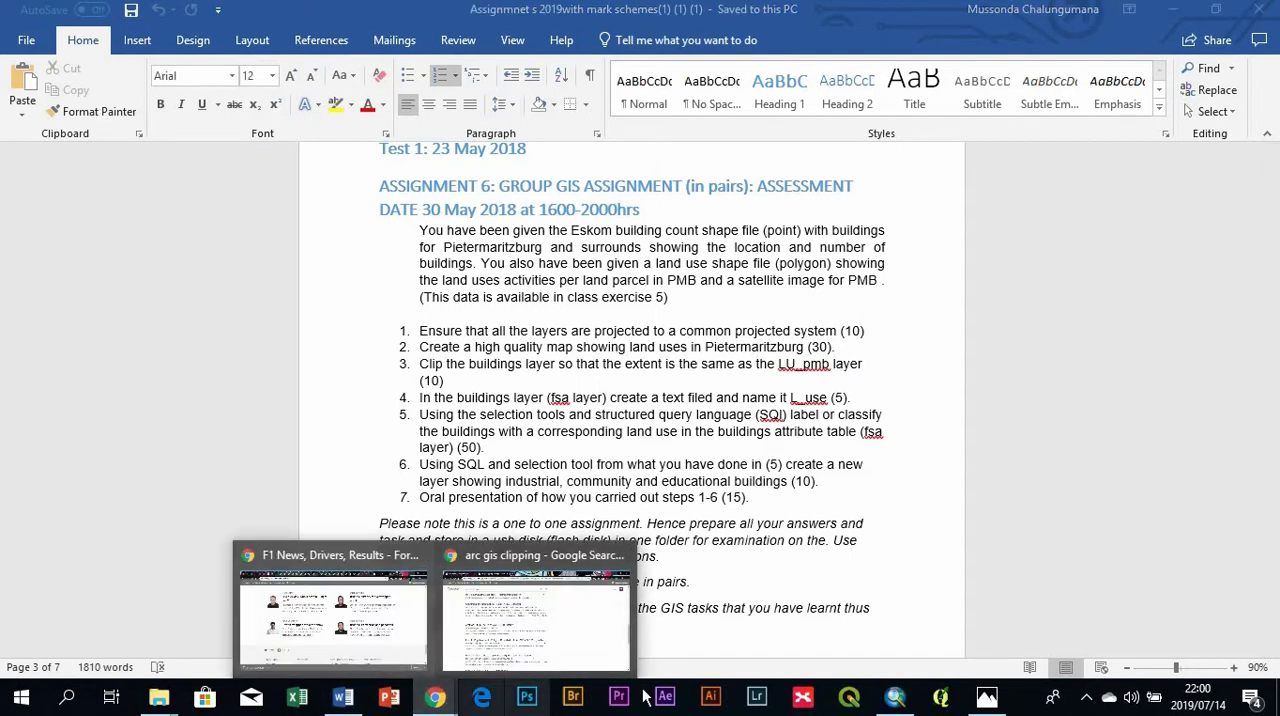
click(895, 697)
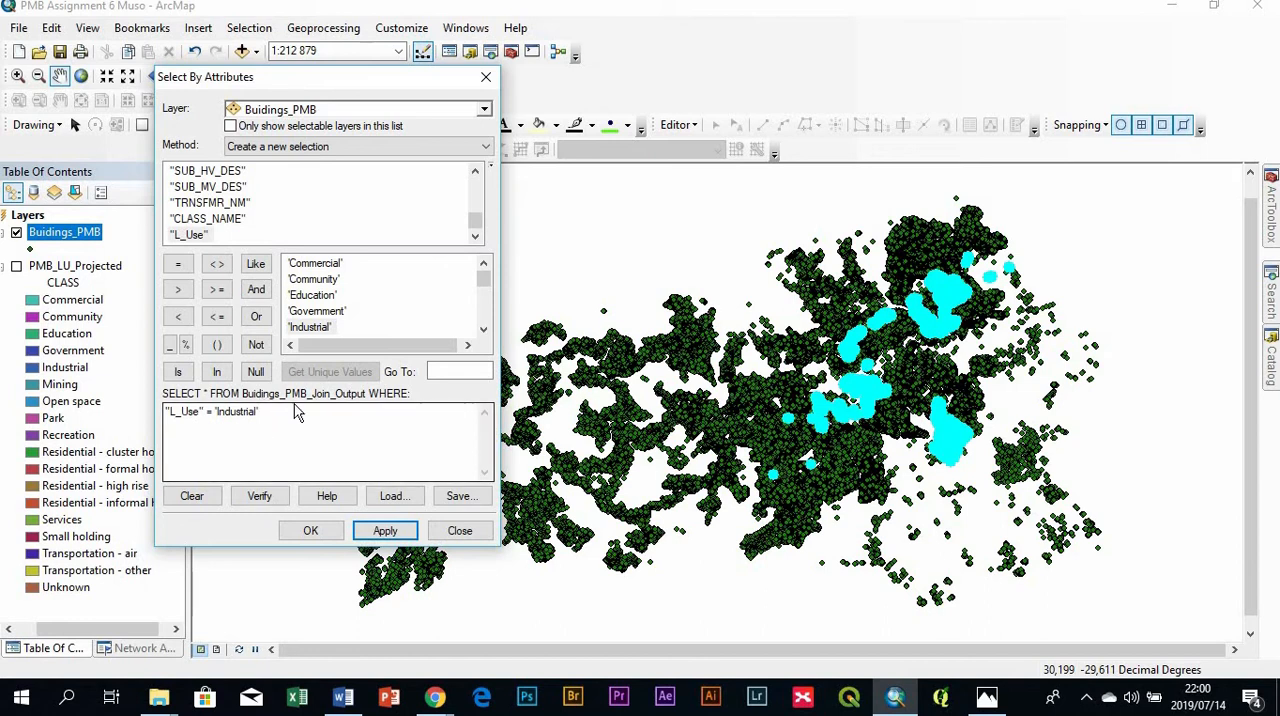
- Extend the selection expression with OR "L_Use" = 'Community' and apply it to Buidings_PMB
click(256, 317)
click(256, 317)
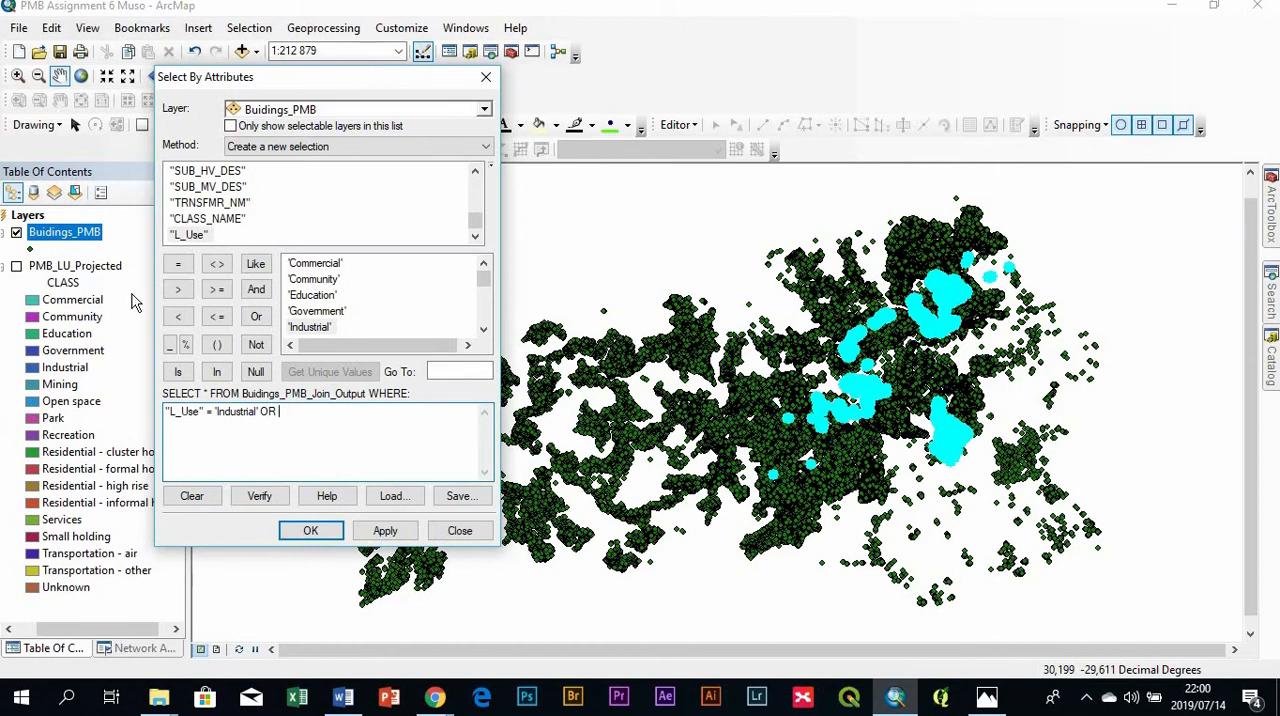
double_click(190, 236)
click(179, 265)
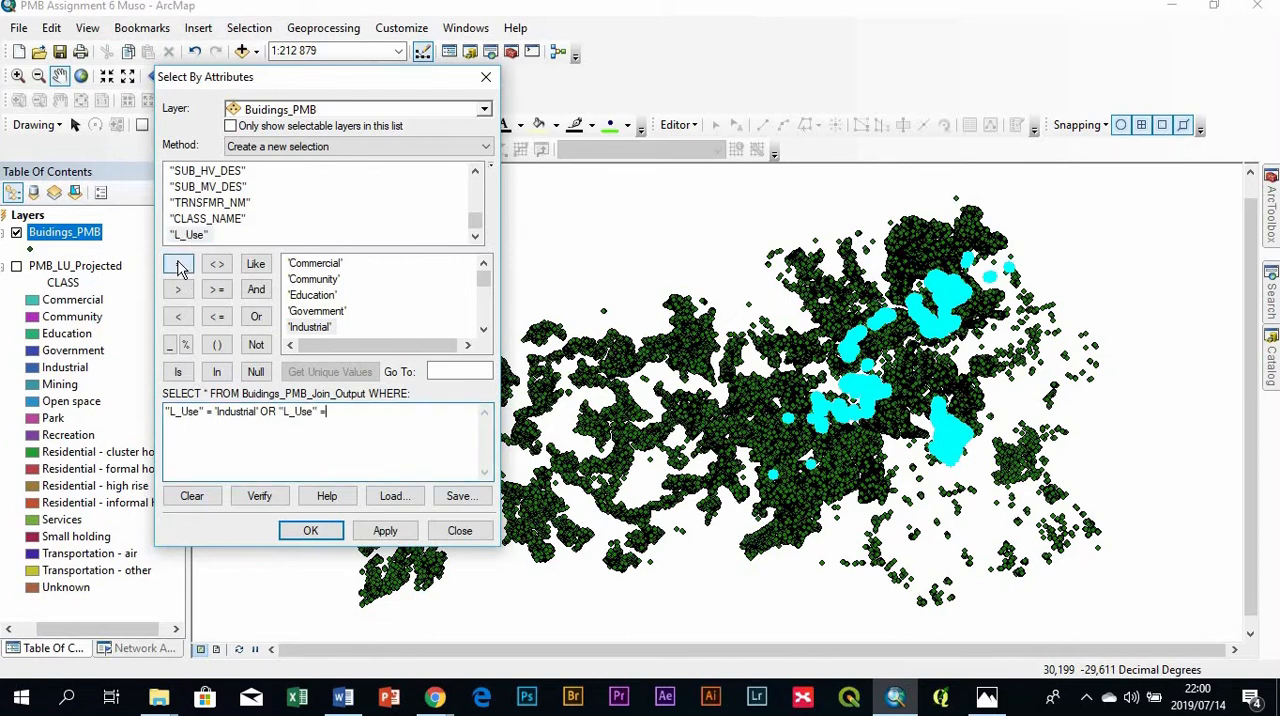
double_click(318, 280)
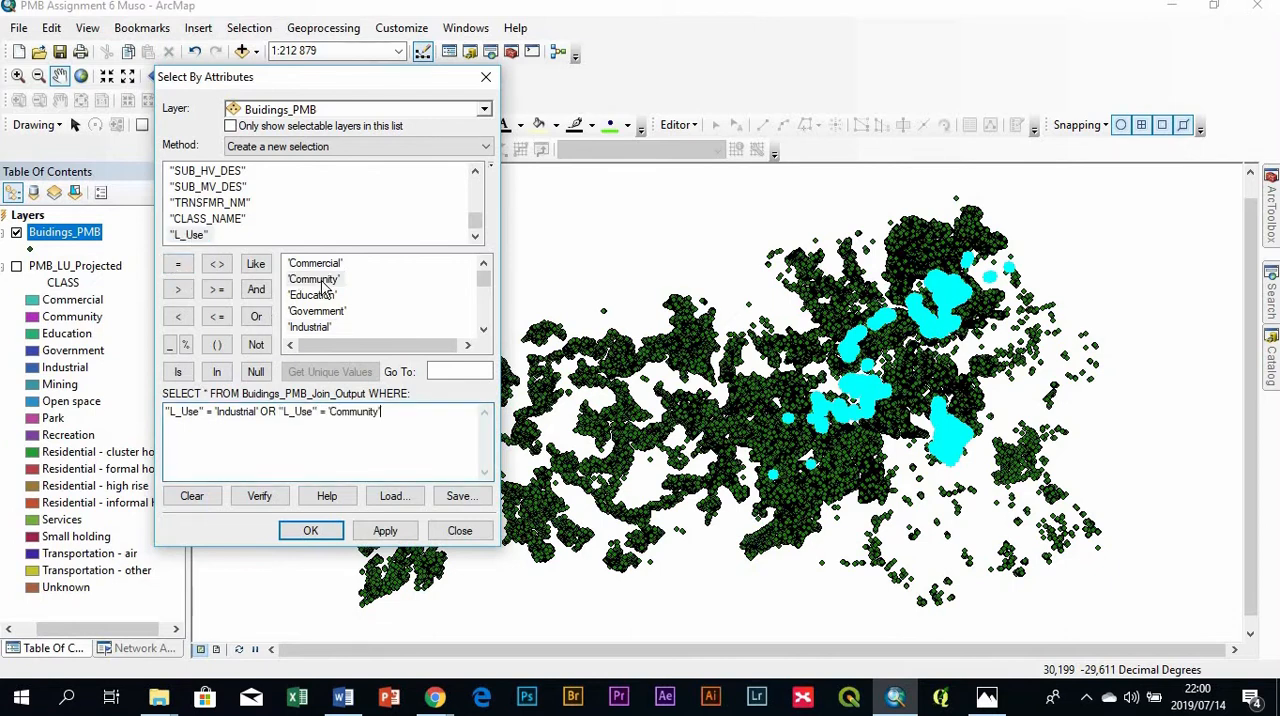
click(394, 530)
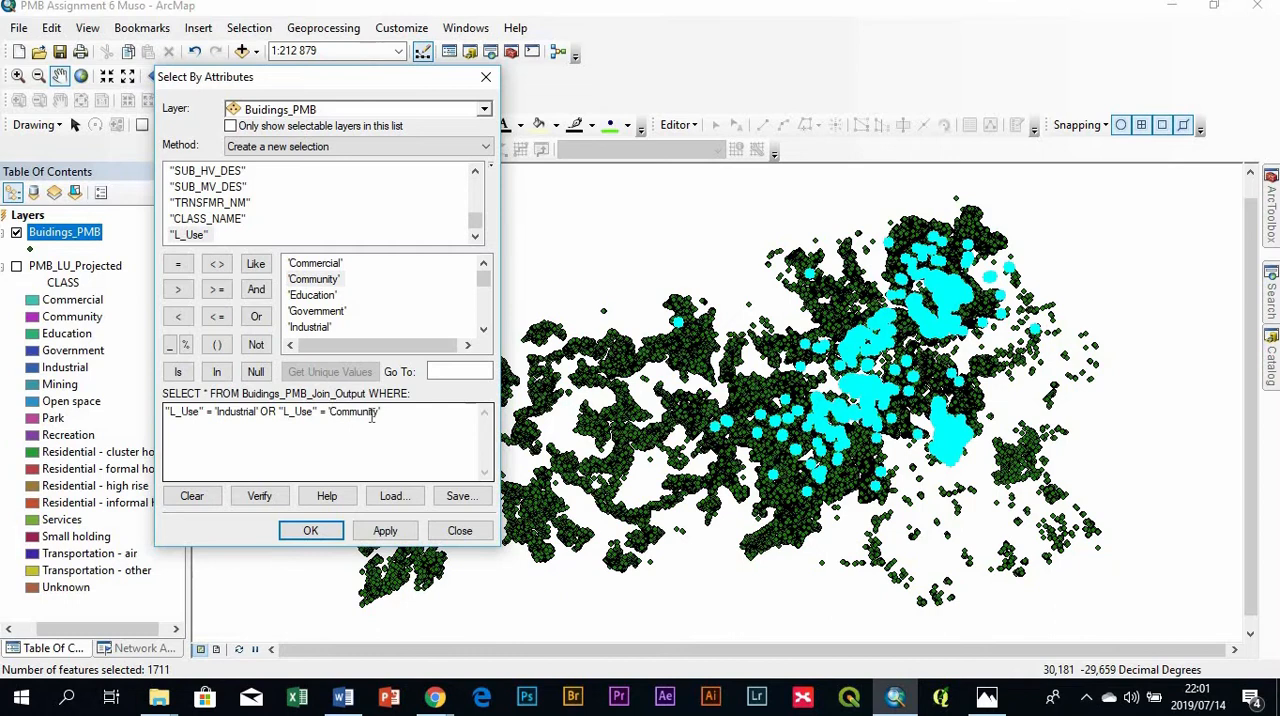
- Check the remaining building type of question 6 in Word, and add OR "L_Use" = 'Education' to the selection expression
click(343, 697)
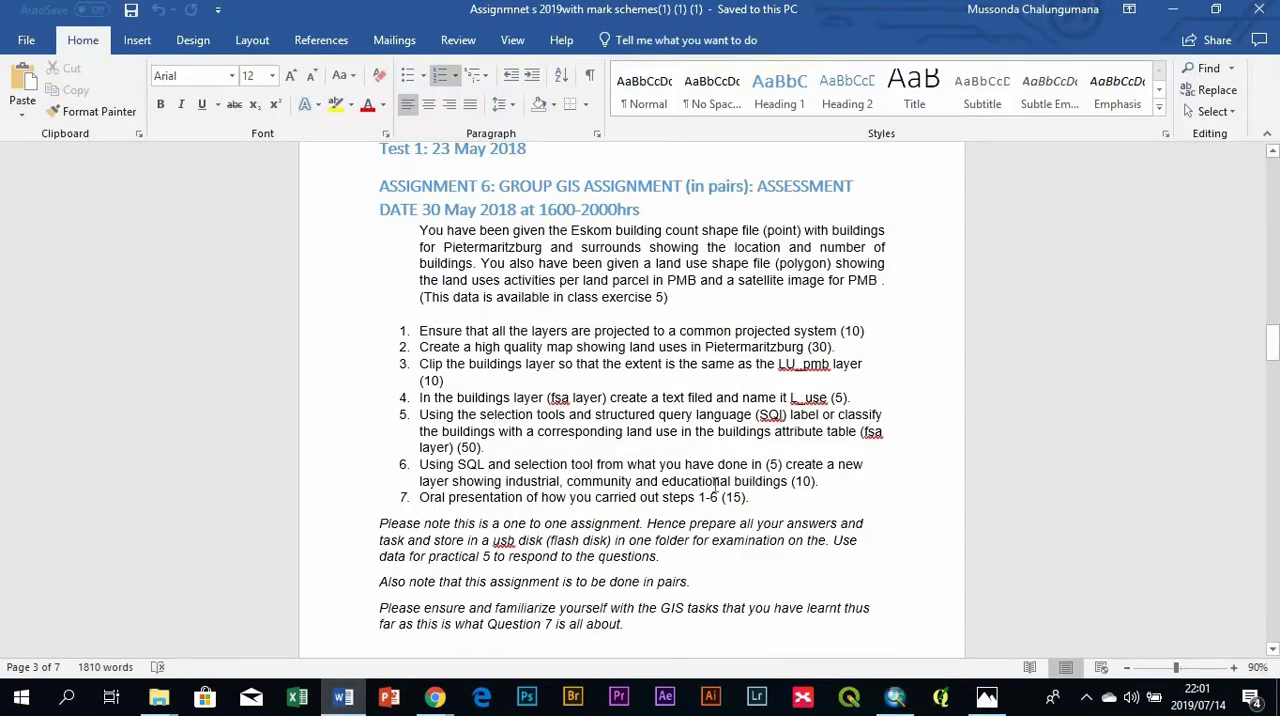
click(895, 697)
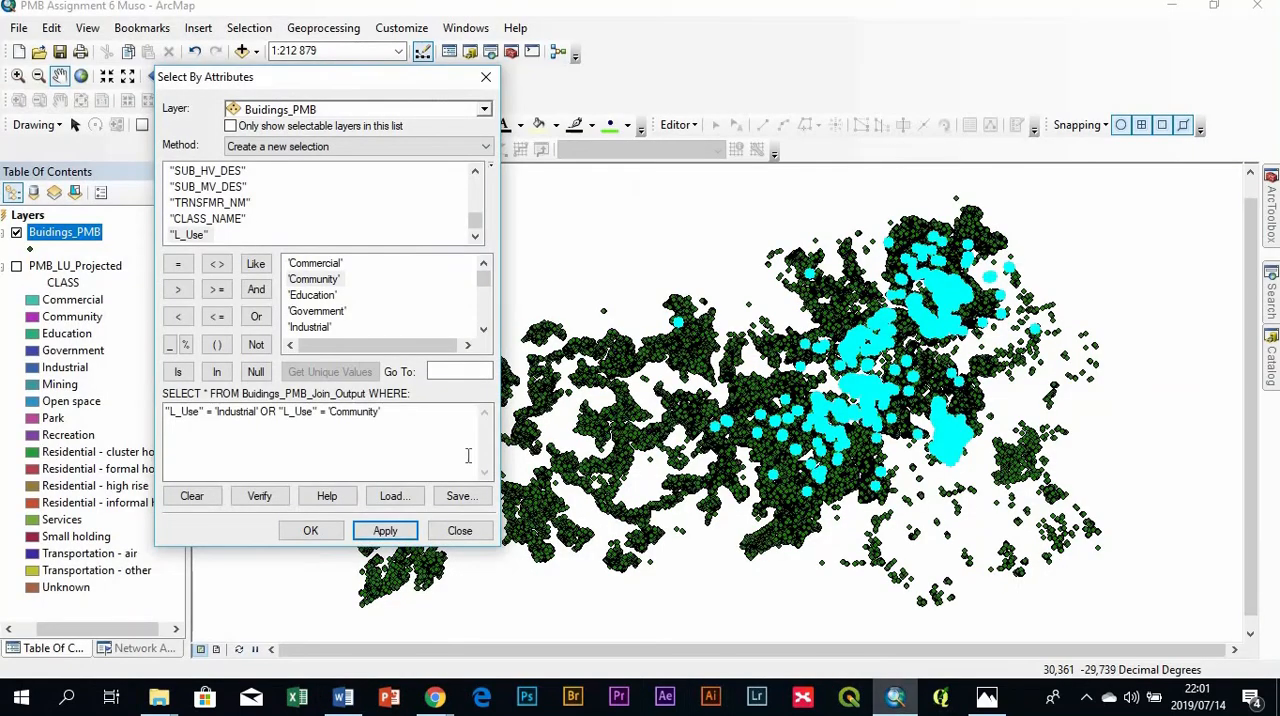
click(257, 317)
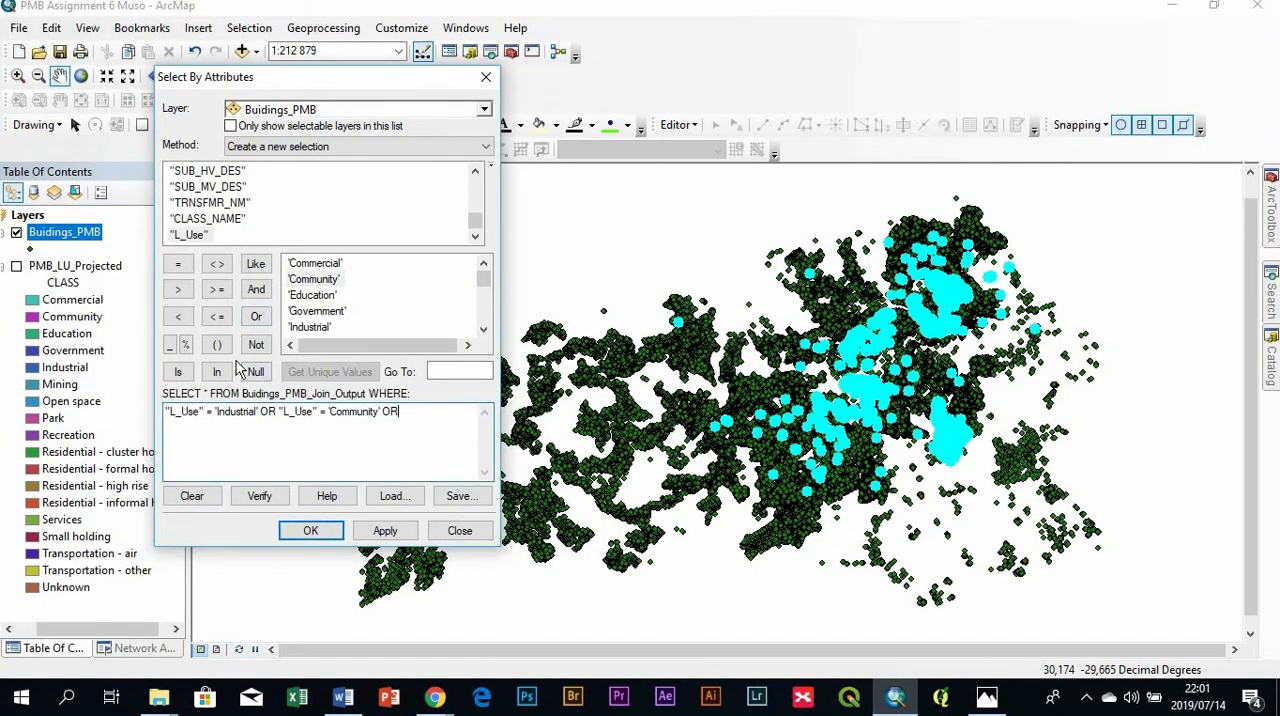
double_click(186, 236)
click(178, 264)
double_click(314, 295)
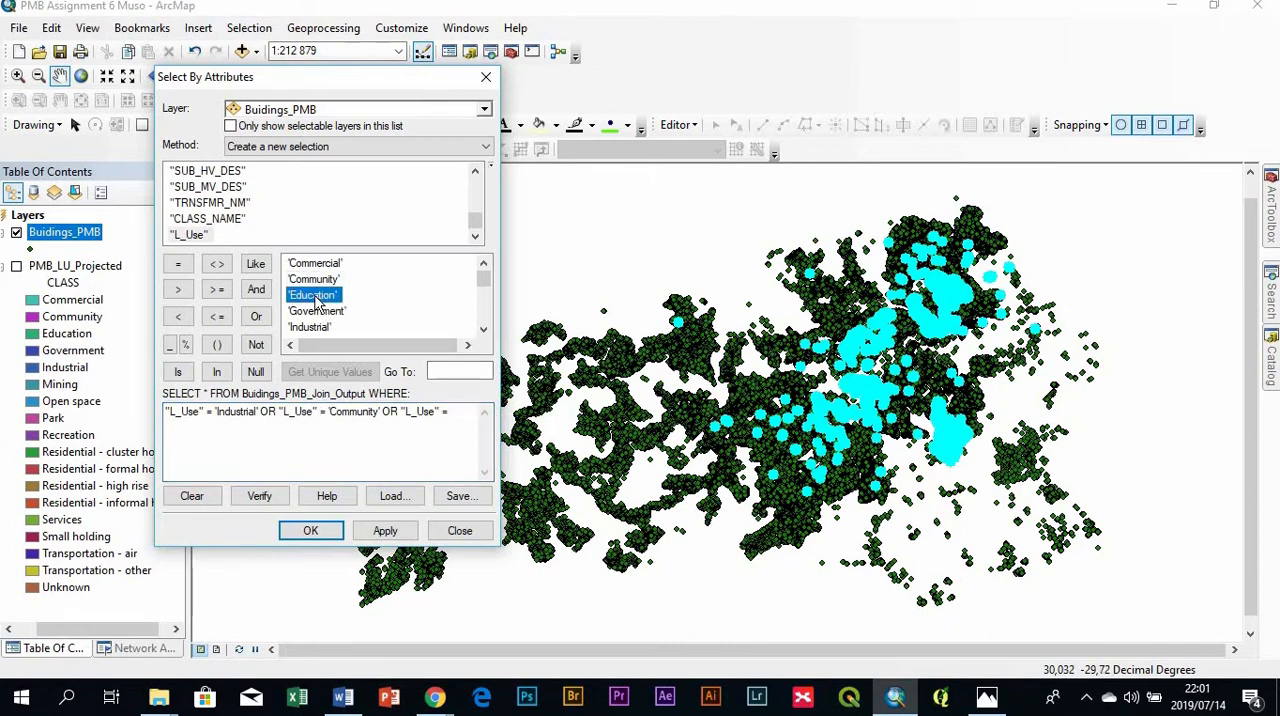
- Verify the combined industrial, community and education expression, and apply the selection to Buidings_PMB
click(274, 496)
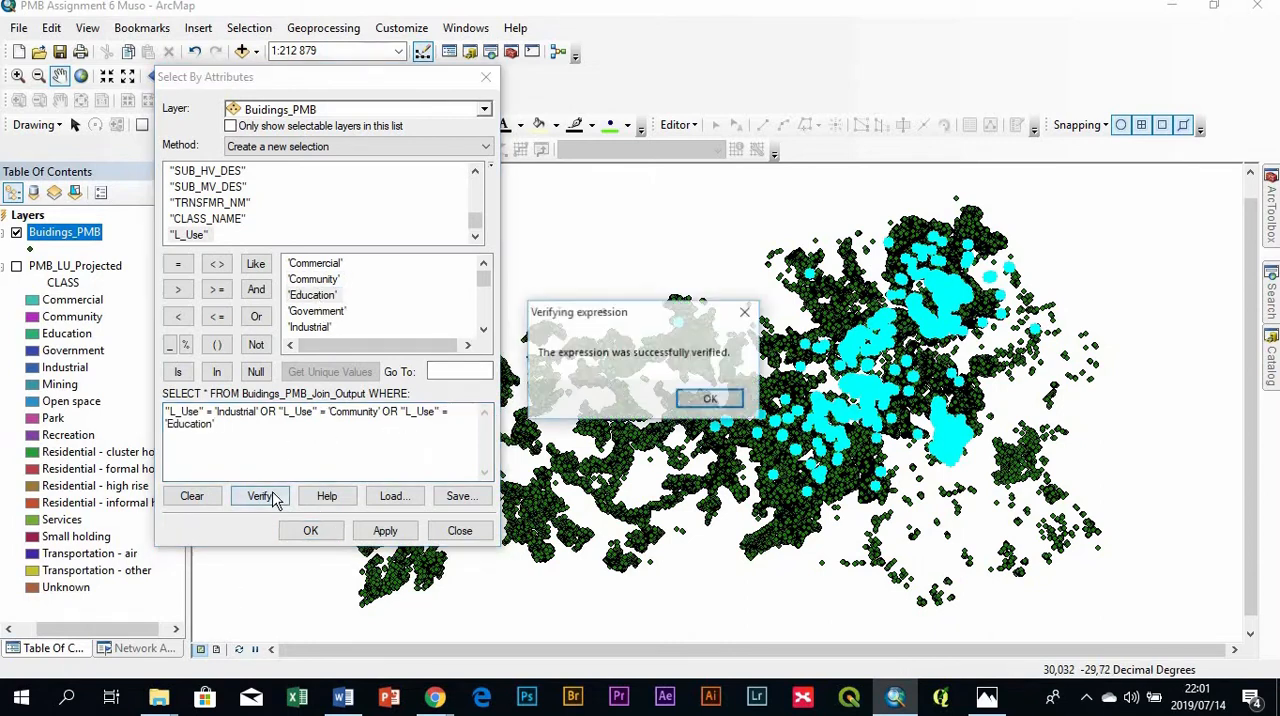
click(747, 314)
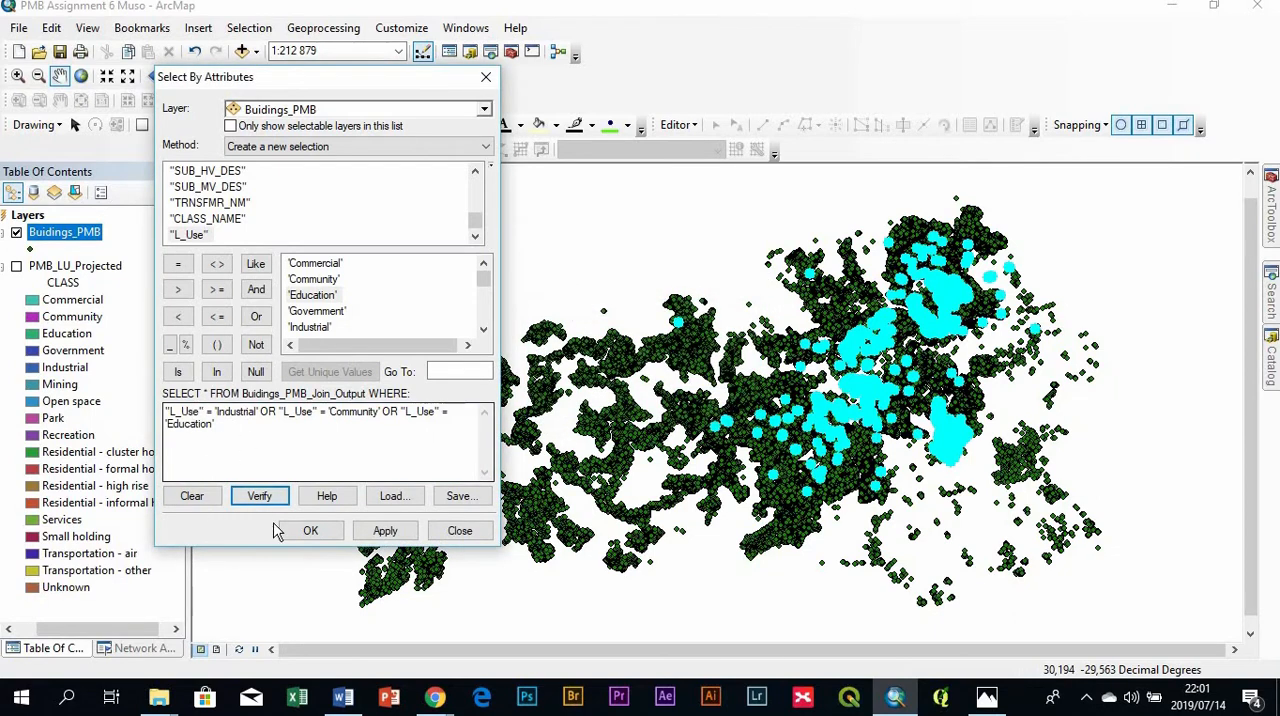
click(401, 532)
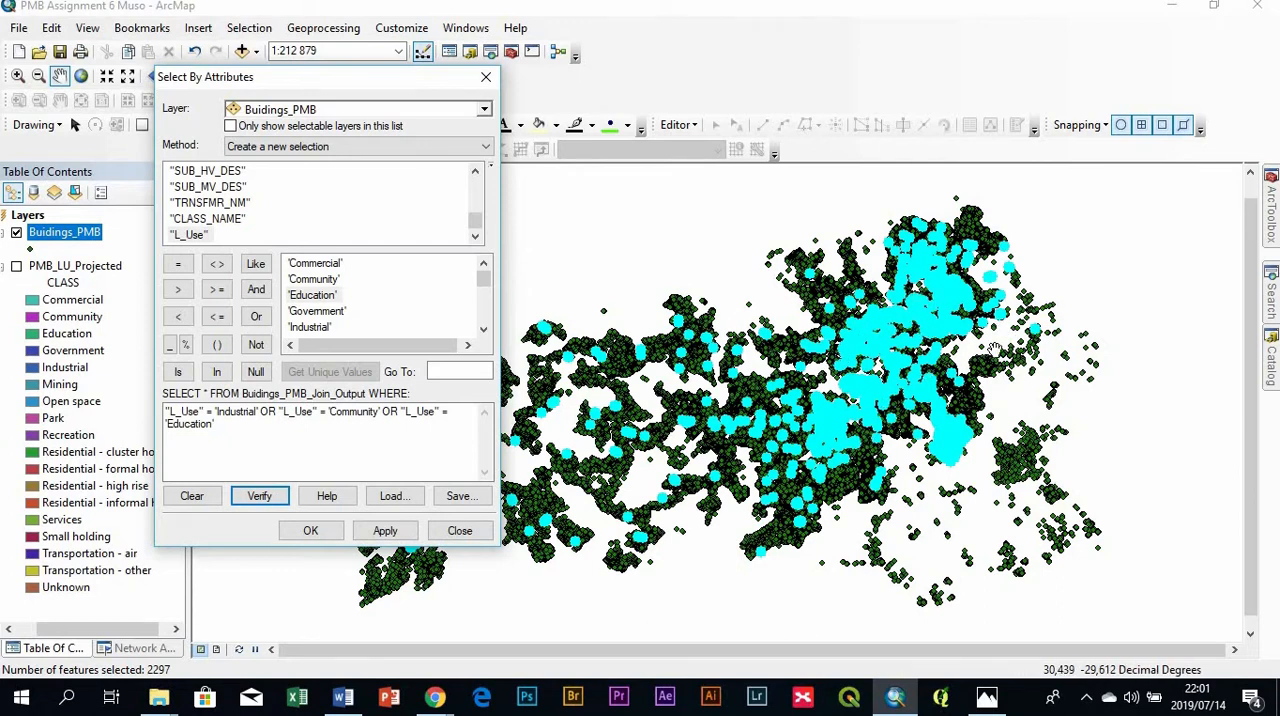
click(318, 531)
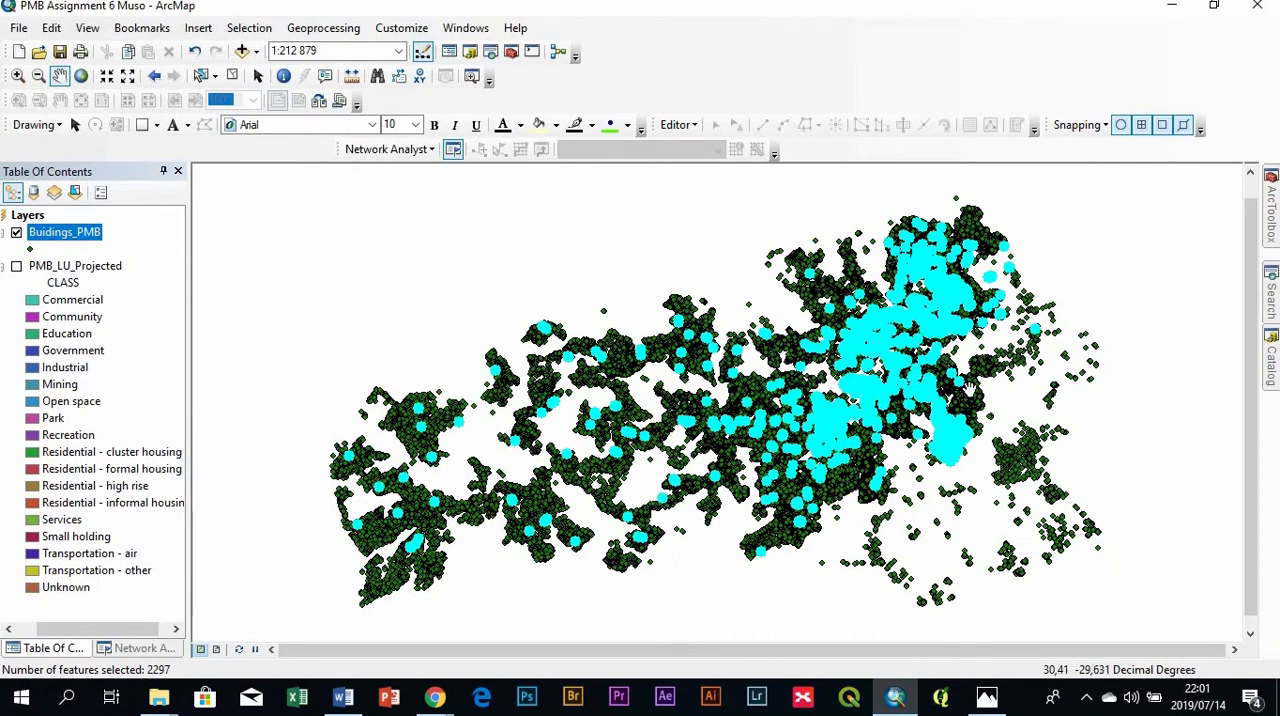
- Start a data export of Buidings_PMB limited to the selected features, using the coordinate system of the layer's source data
right_click(50, 237)
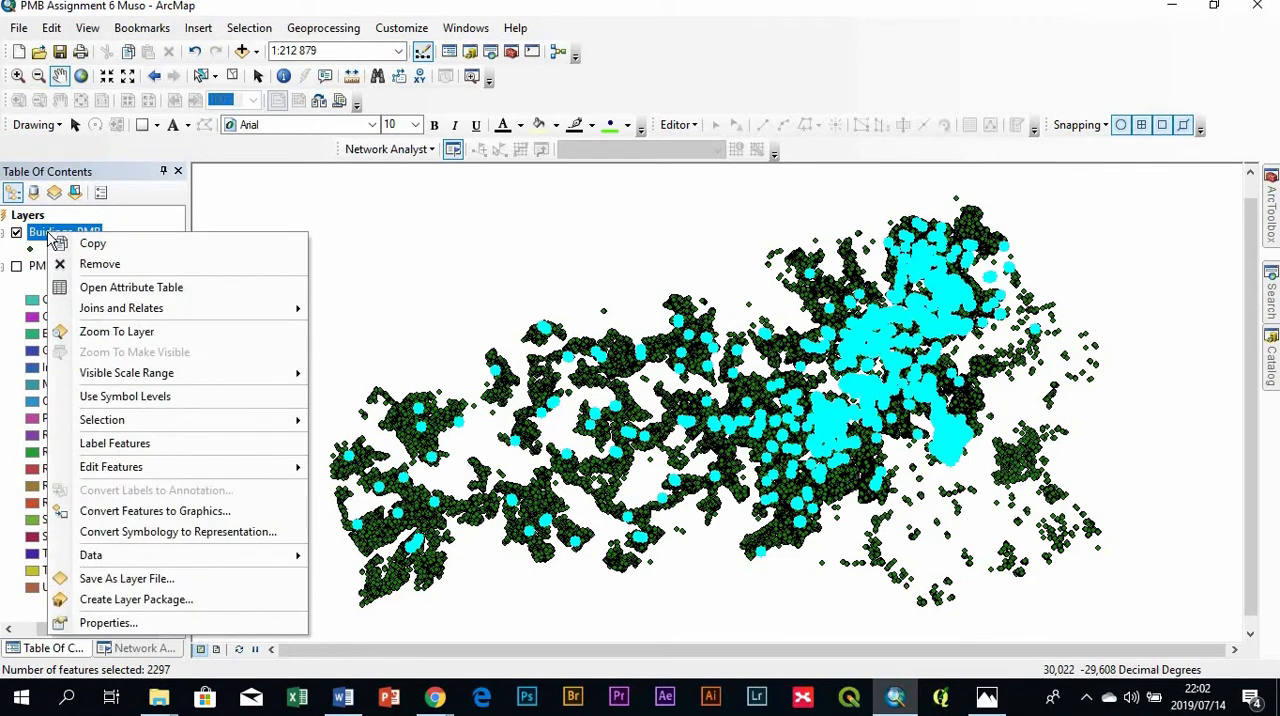
mouse_move(177, 560)
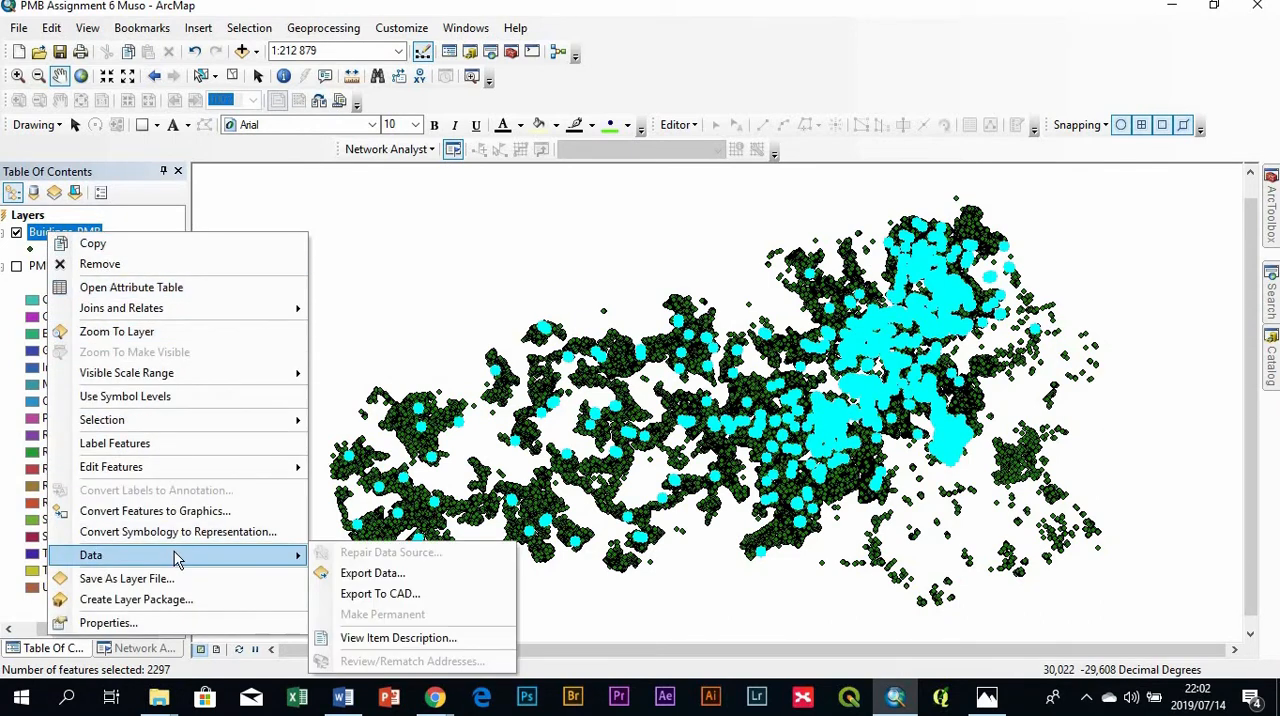
click(340, 573)
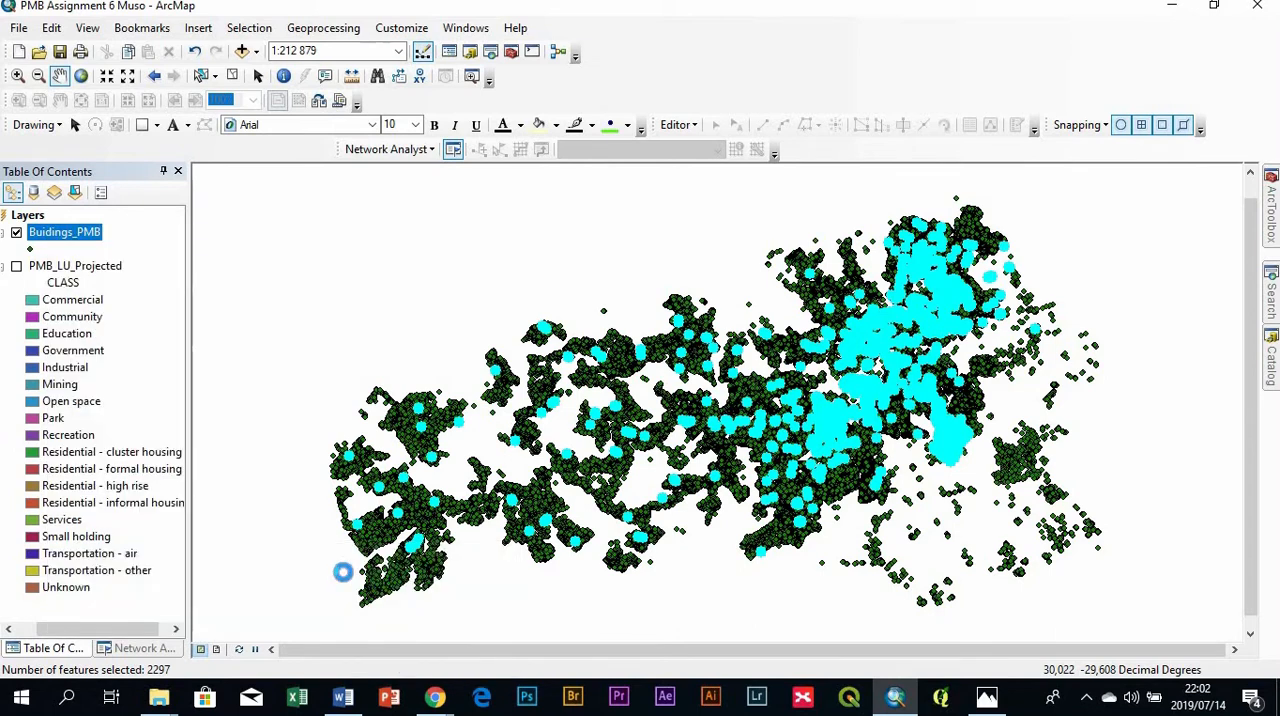
drag(726, 200, 256, 200)
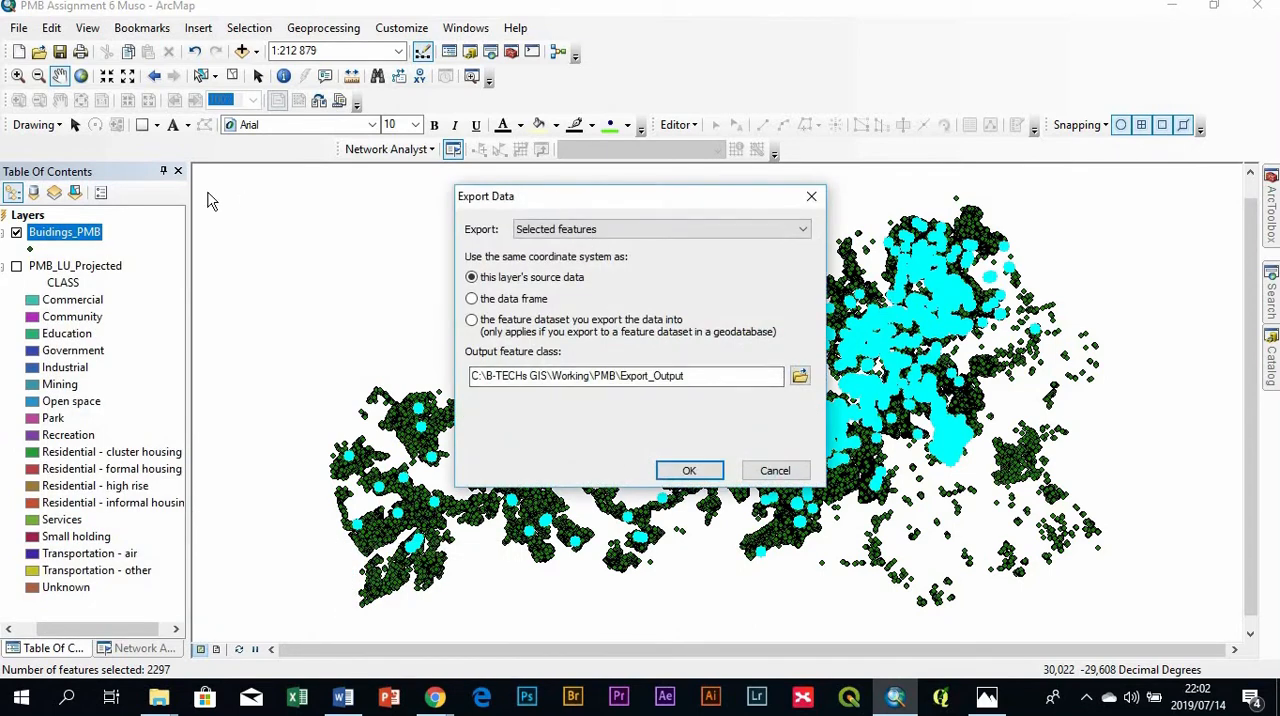
drag(637, 199, 315, 323)
click(601, 293)
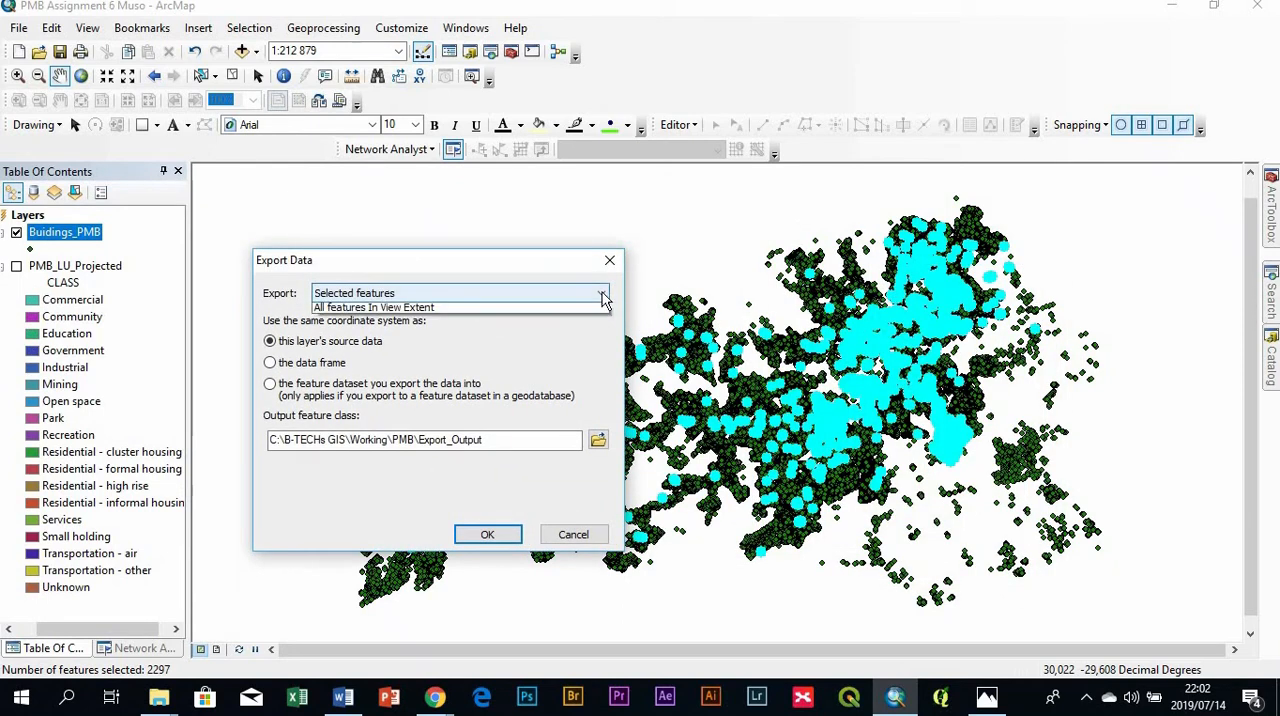
click(335, 310)
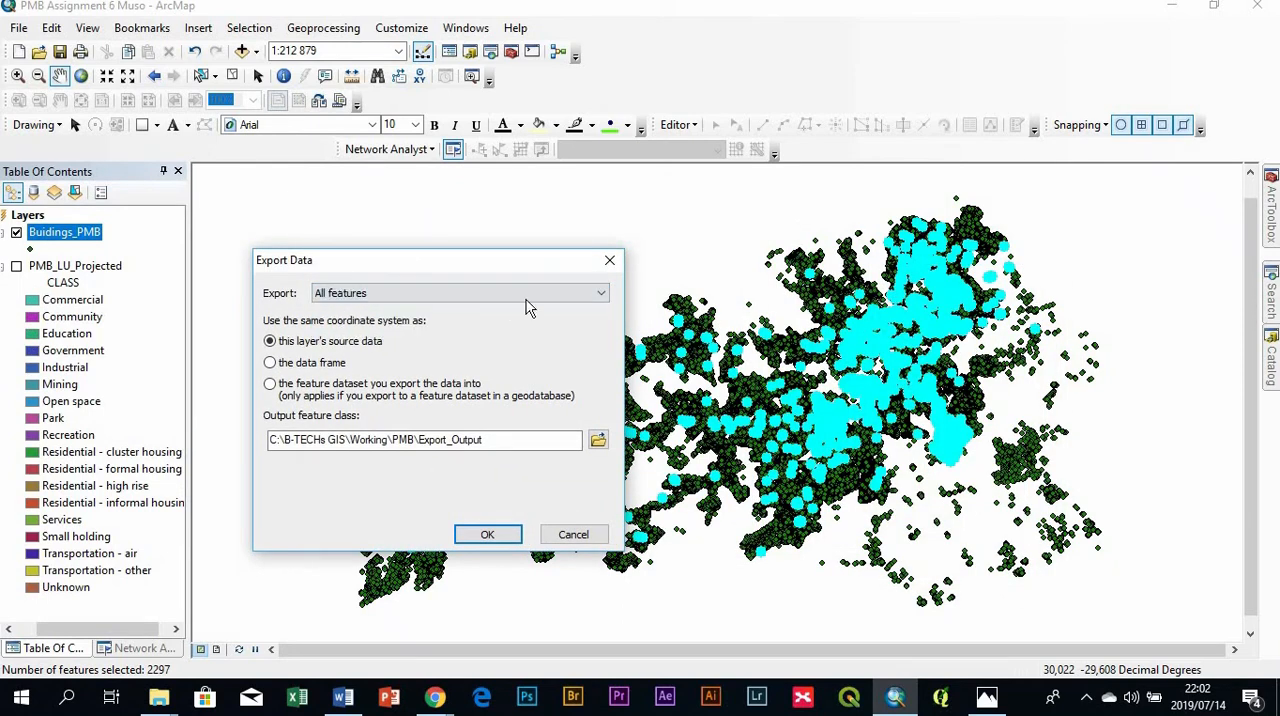
click(390, 293)
click(382, 322)
drag(474, 262, 347, 223)
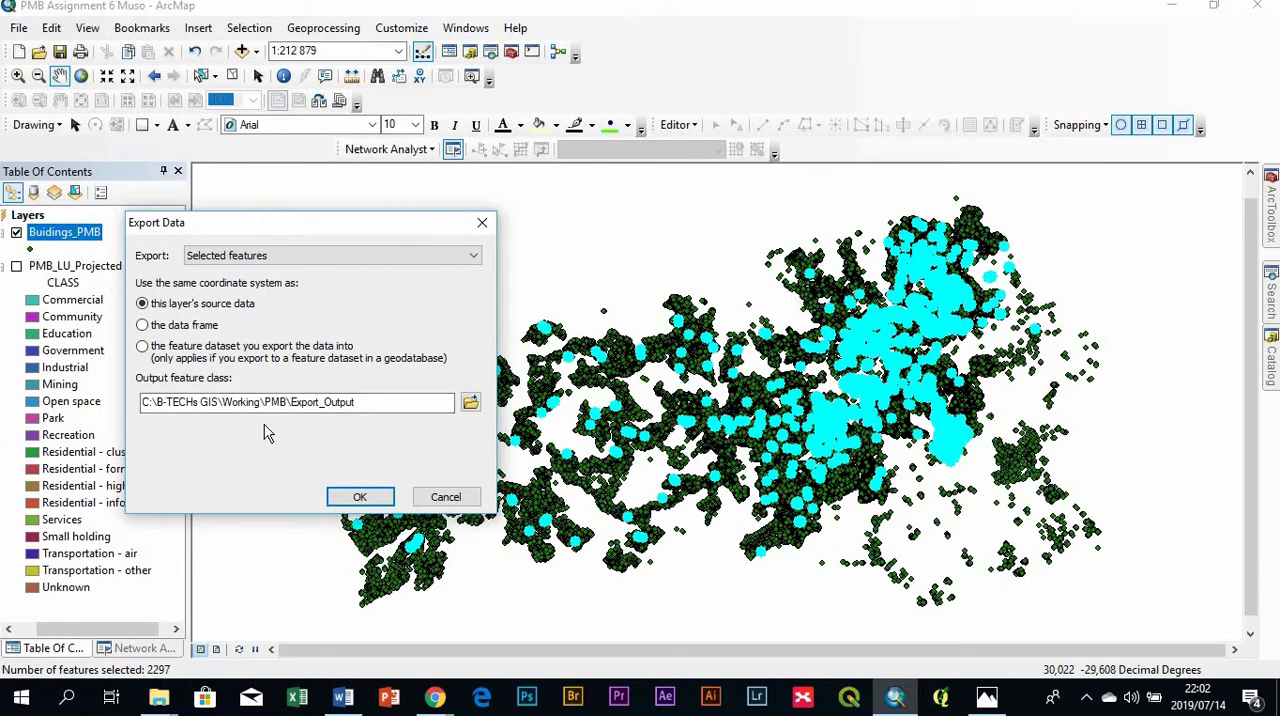
- Browse for the export's output location and set the save type to Shapefile
click(470, 402)
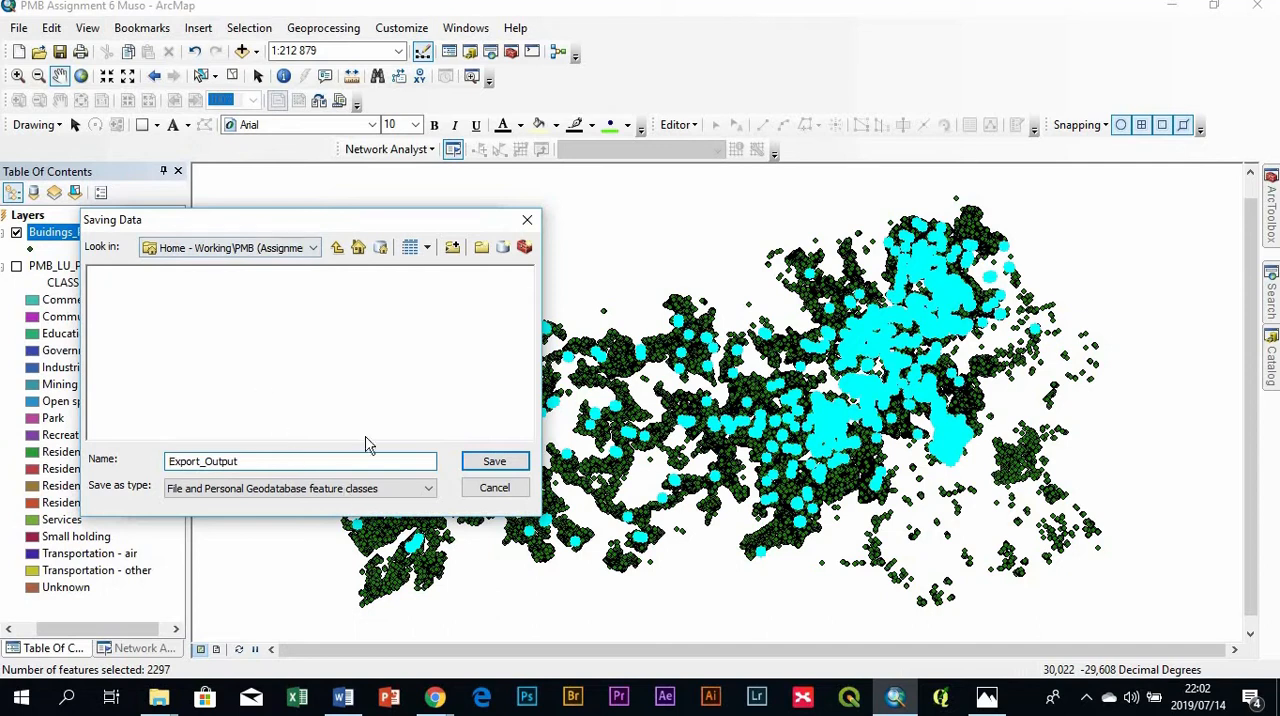
drag(350, 228, 623, 221)
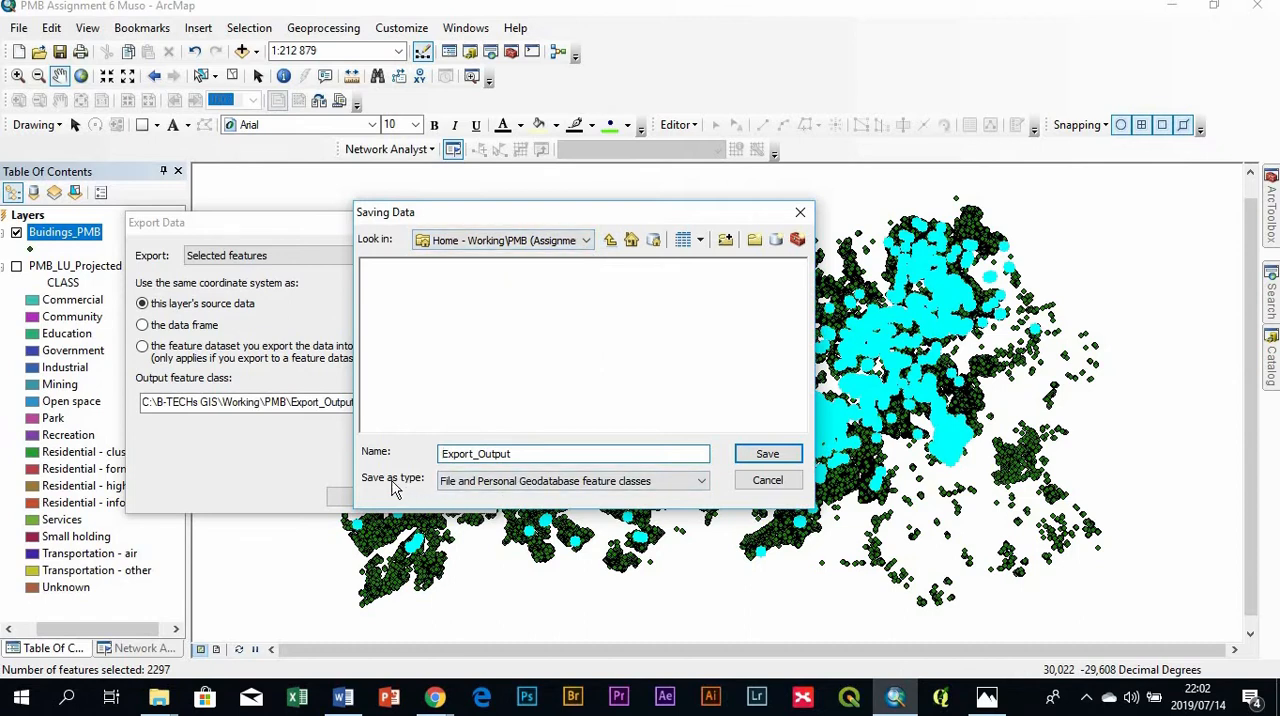
click(701, 483)
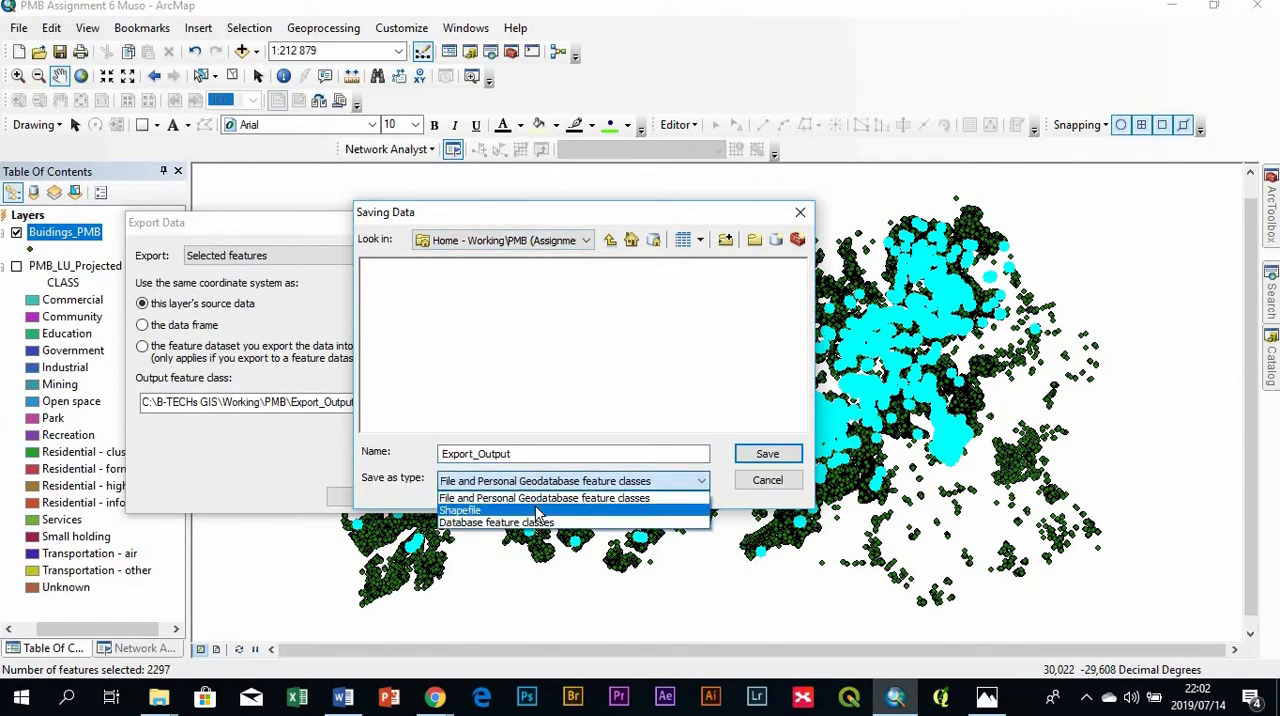
click(537, 511)
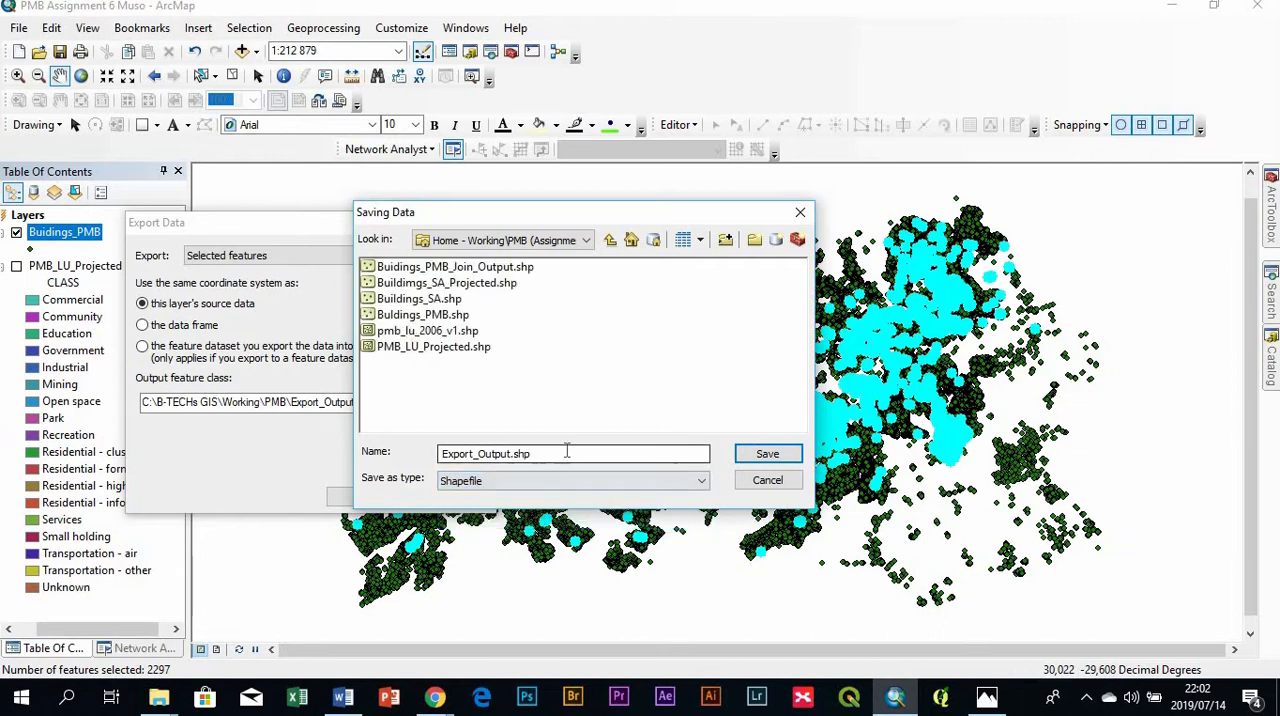
- Check the assignment wording in Word, and save the output shapefile name as Industrial_Community_Education_Buildings
key(shift+Tab)
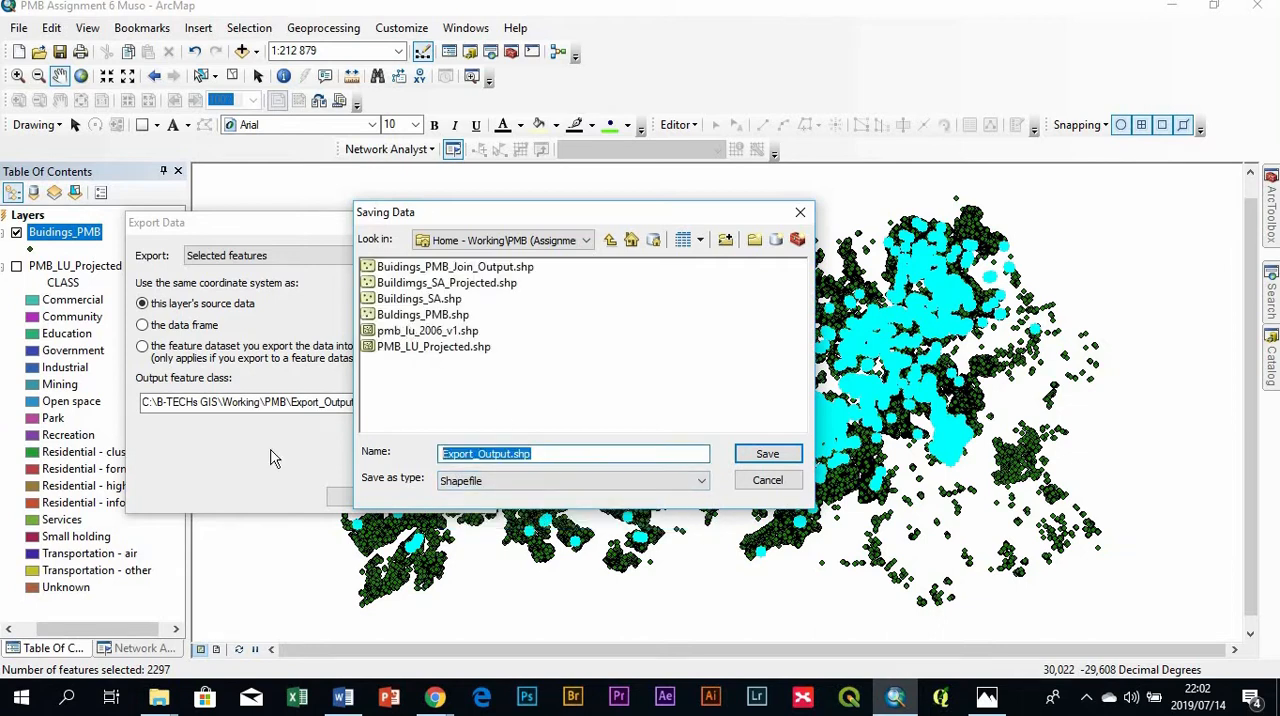
key(BackSpace)
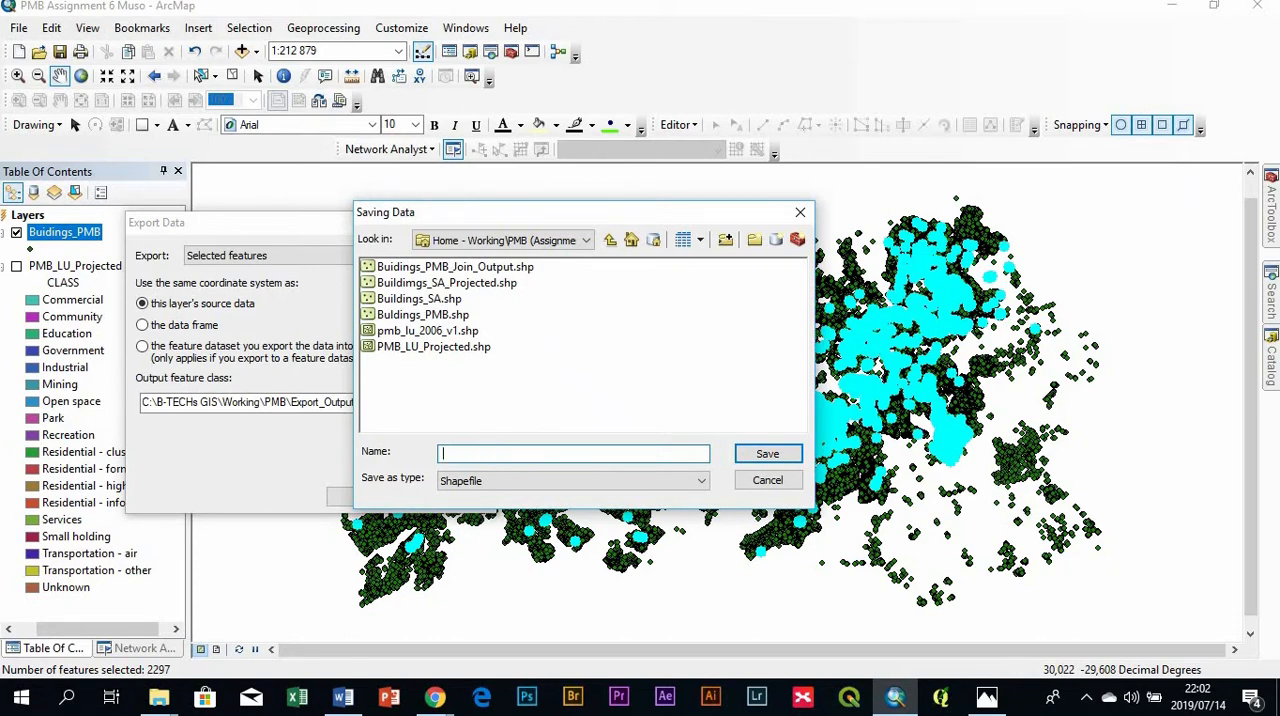
click(336, 703)
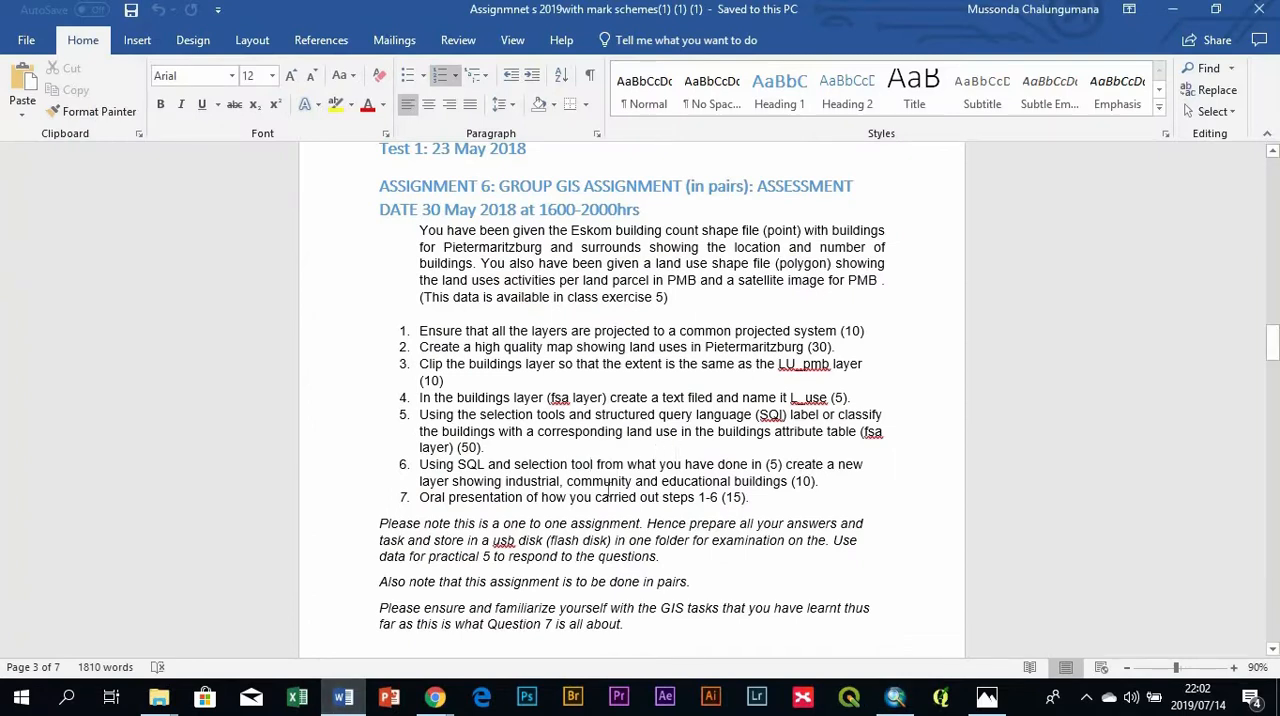
click(435, 697)
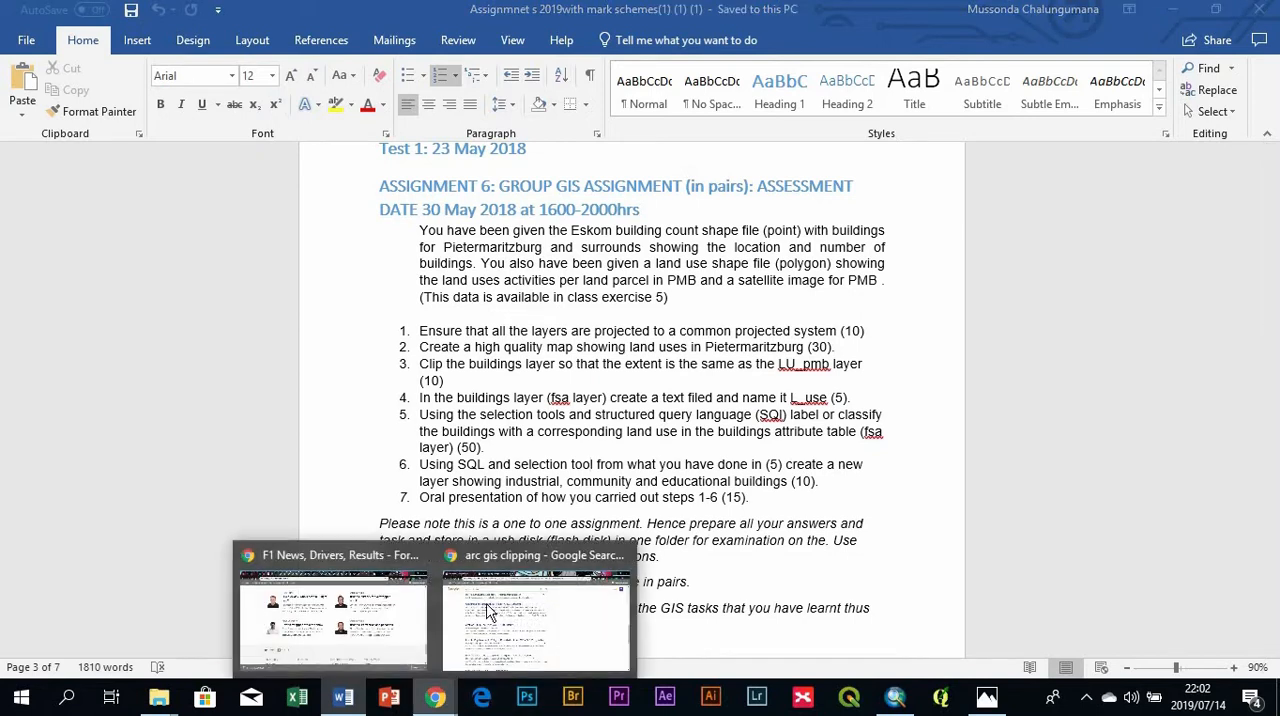
click(895, 697)
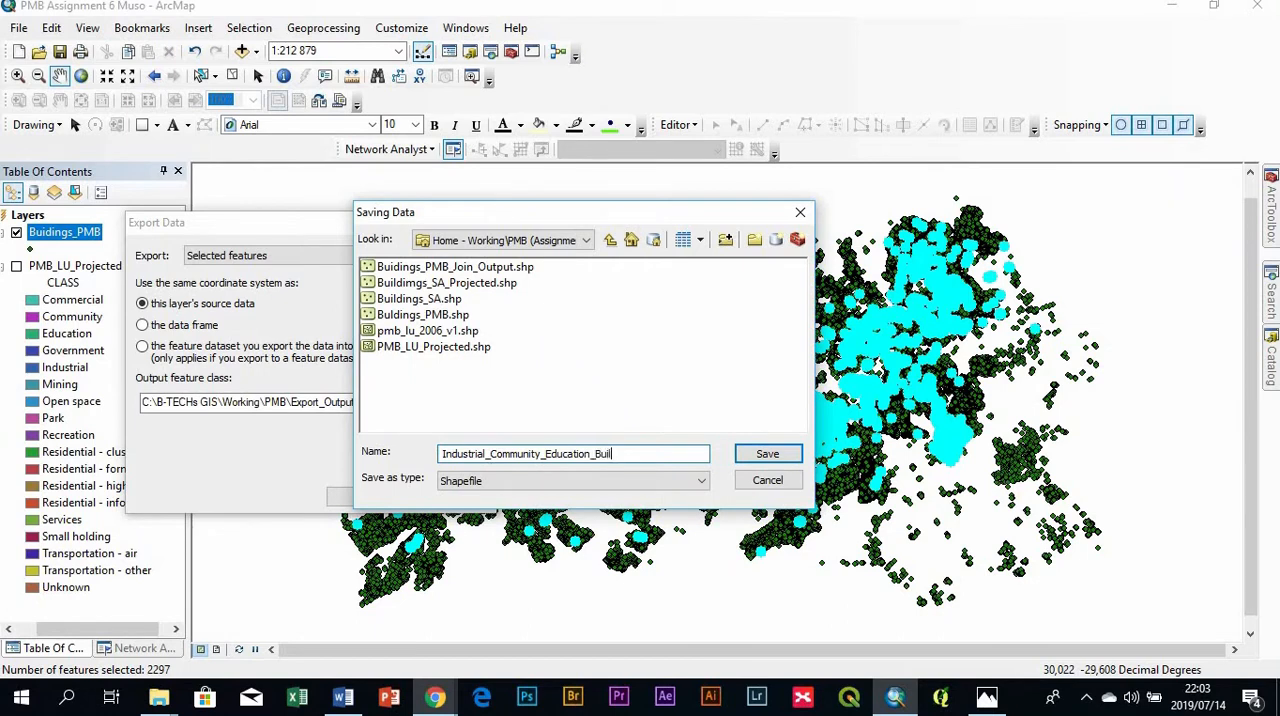
click(767, 453)
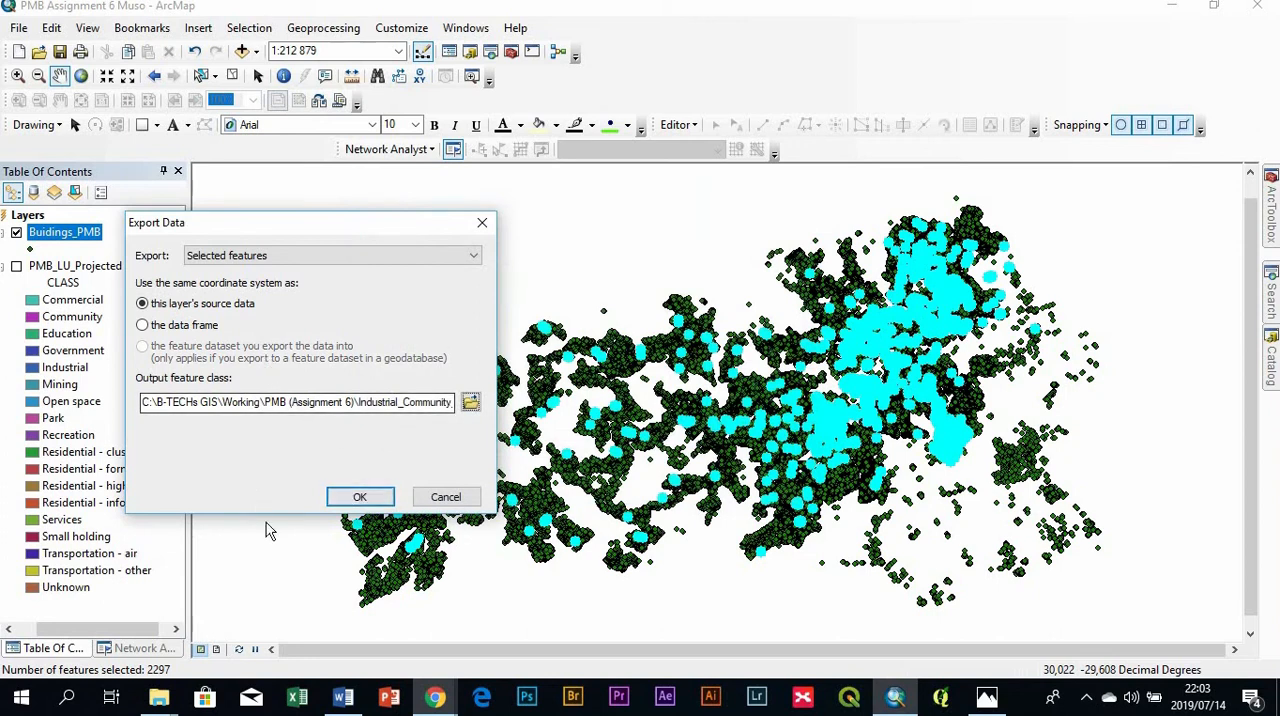
- Export the selected buildings to the map as a new layer, and hide the Buidings_PMB layer
click(362, 499)
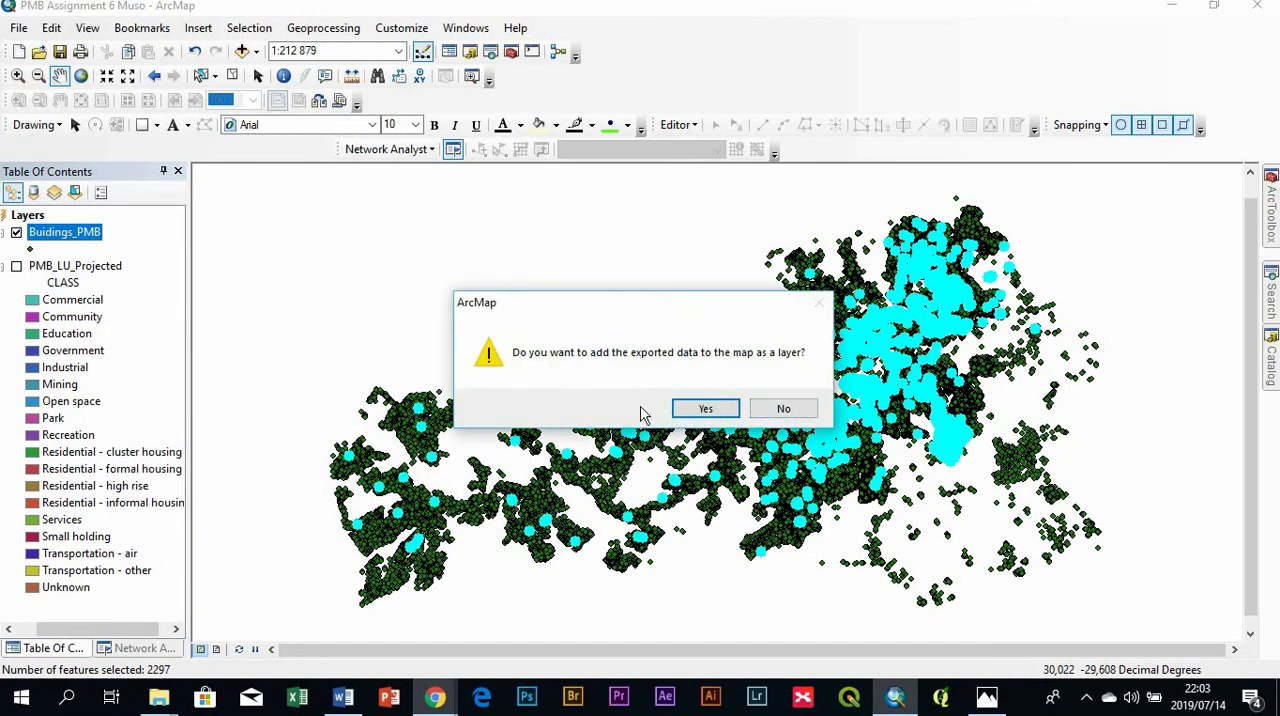
click(730, 413)
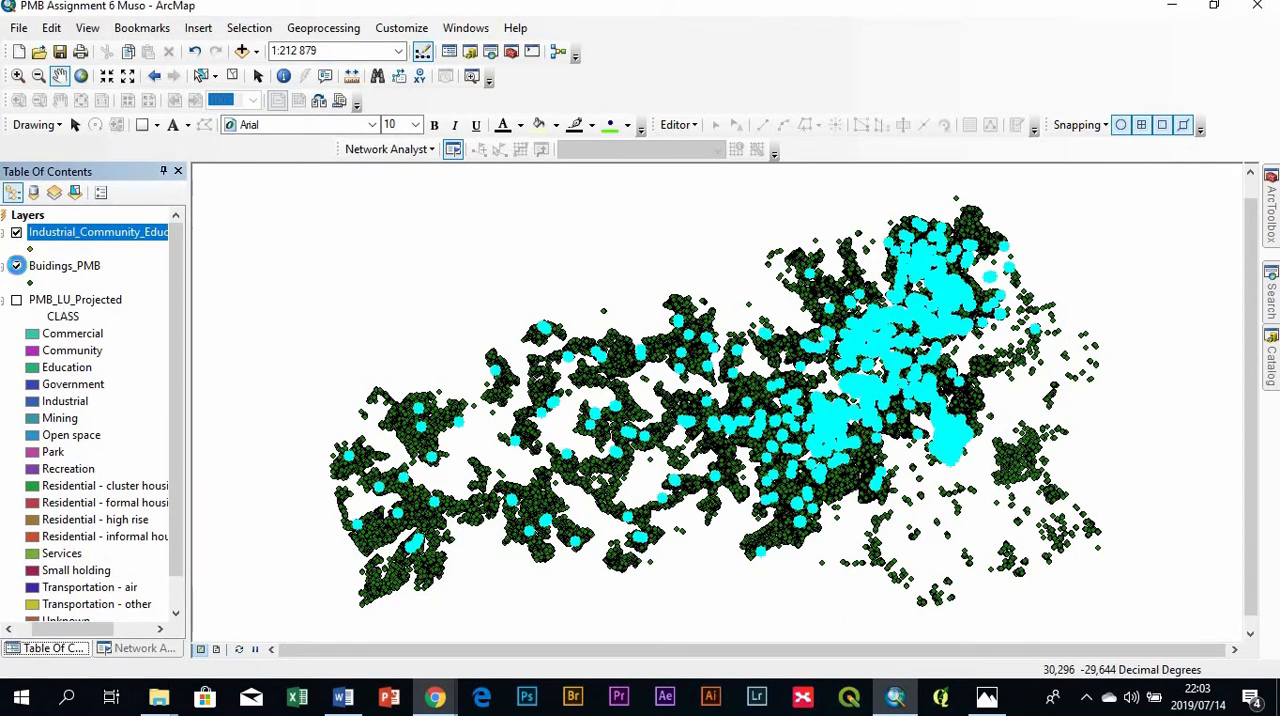
click(16, 265)
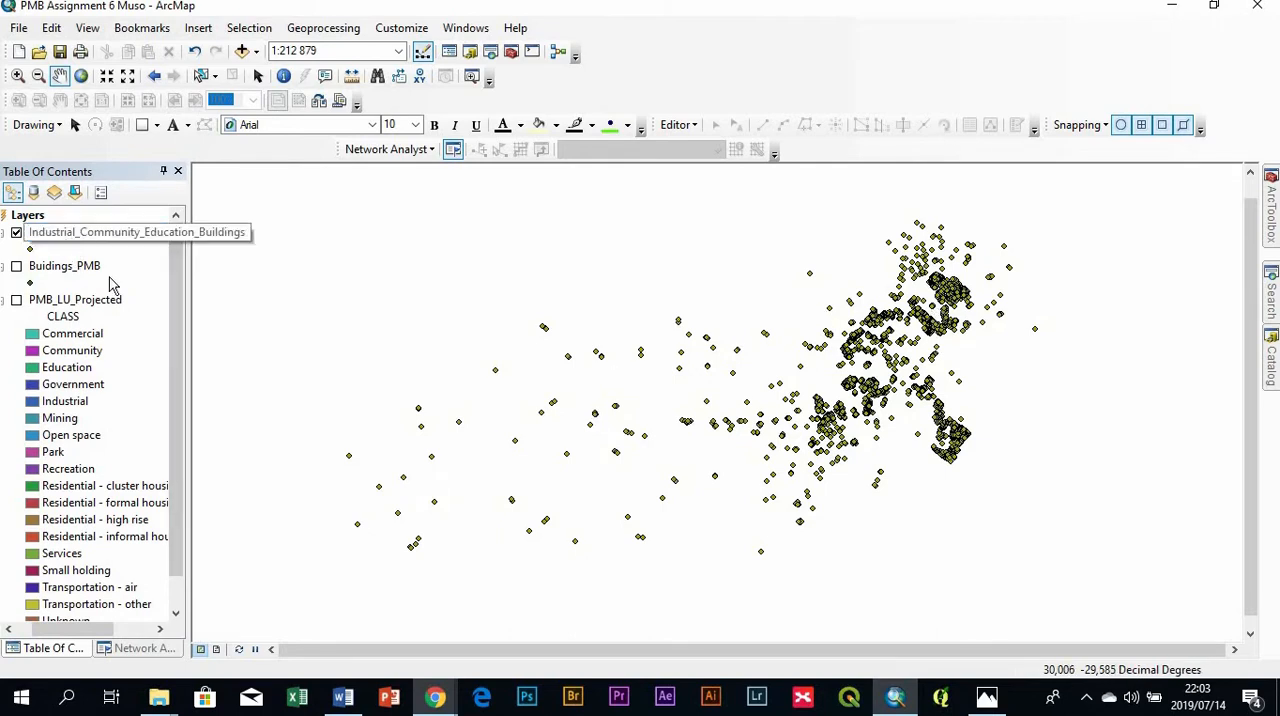
drag(189, 291, 273, 299)
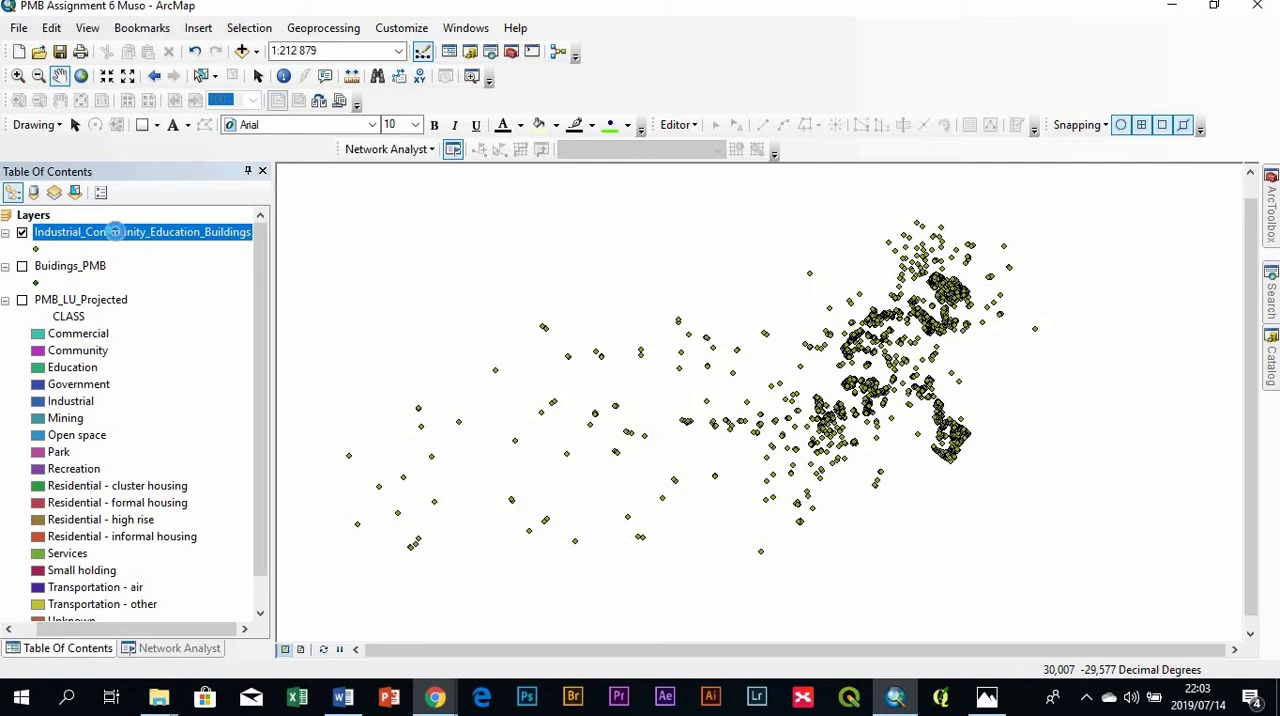
- Categorize the Industrial_Community_Education_Buildings symbology by unique values of the L_Use field, adding all values
double_click(118, 238)
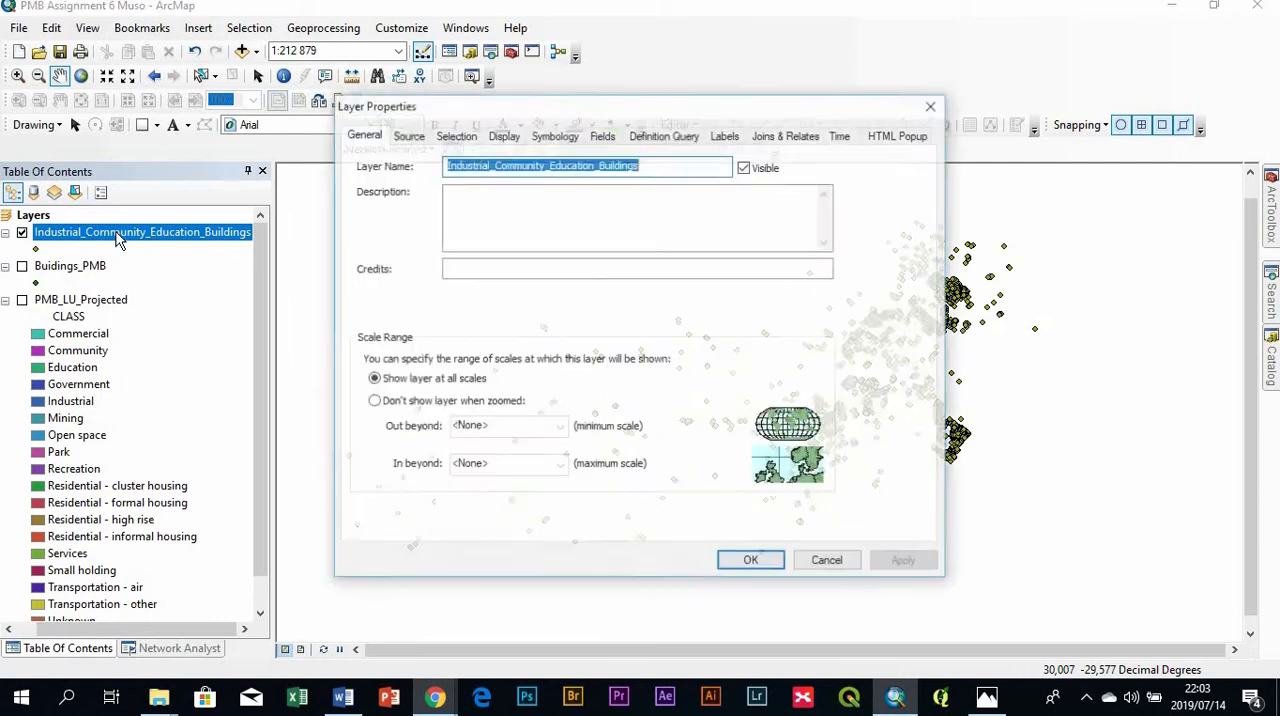
click(556, 136)
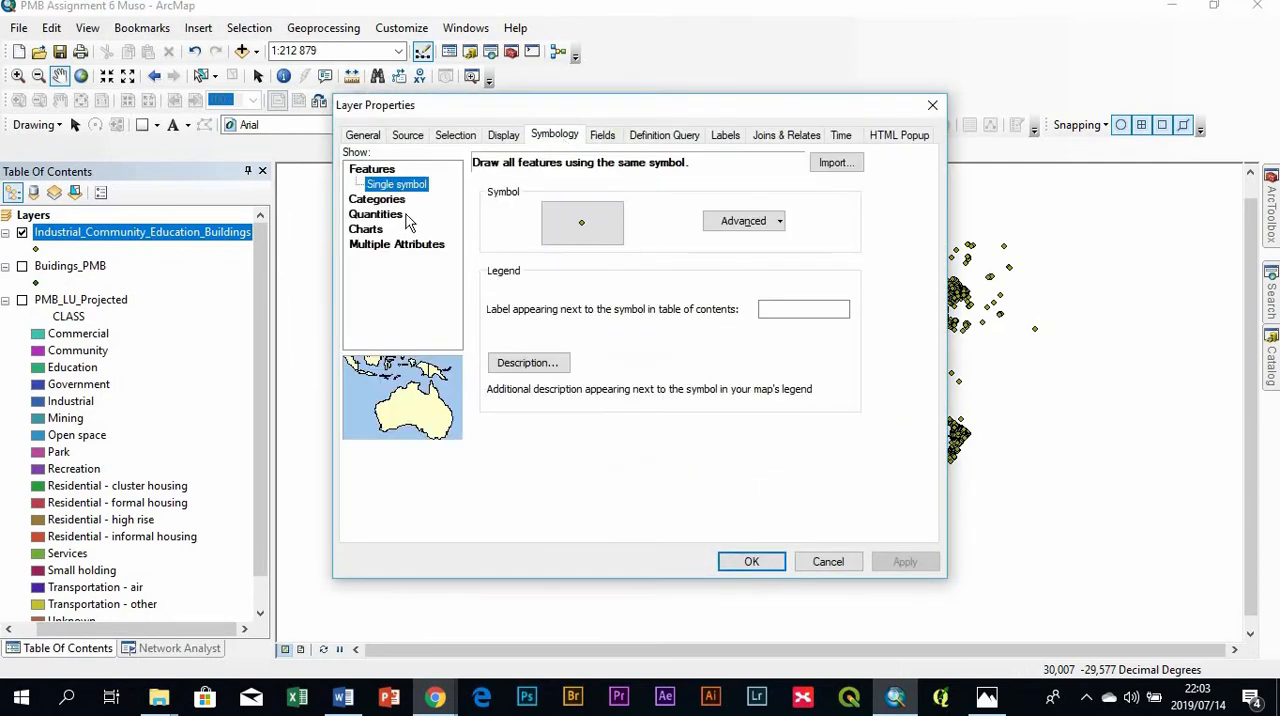
click(377, 199)
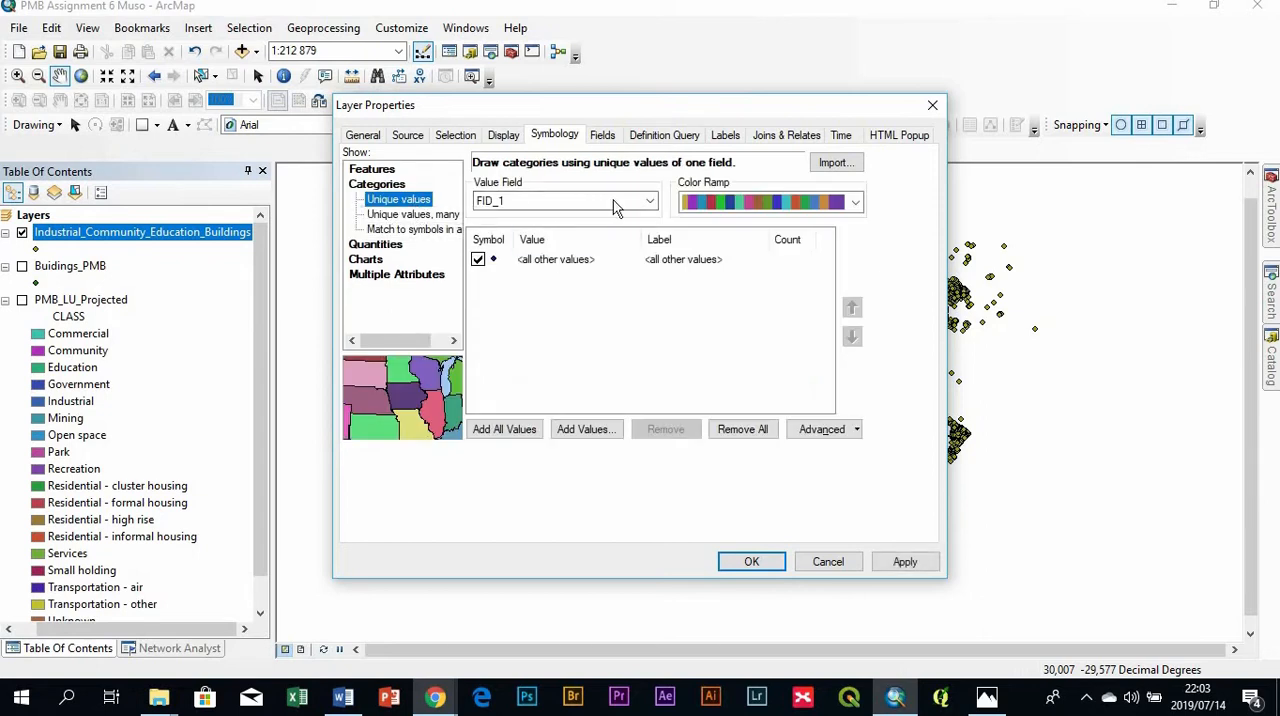
click(649, 201)
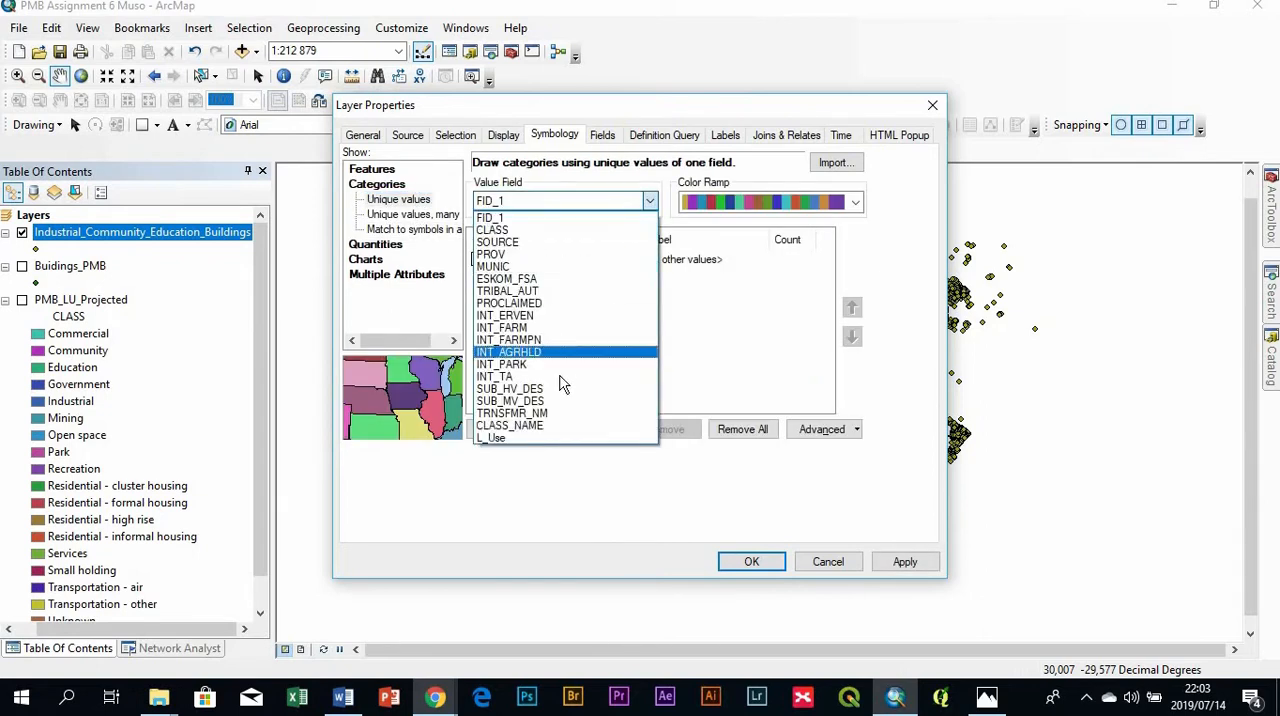
click(500, 437)
click(519, 432)
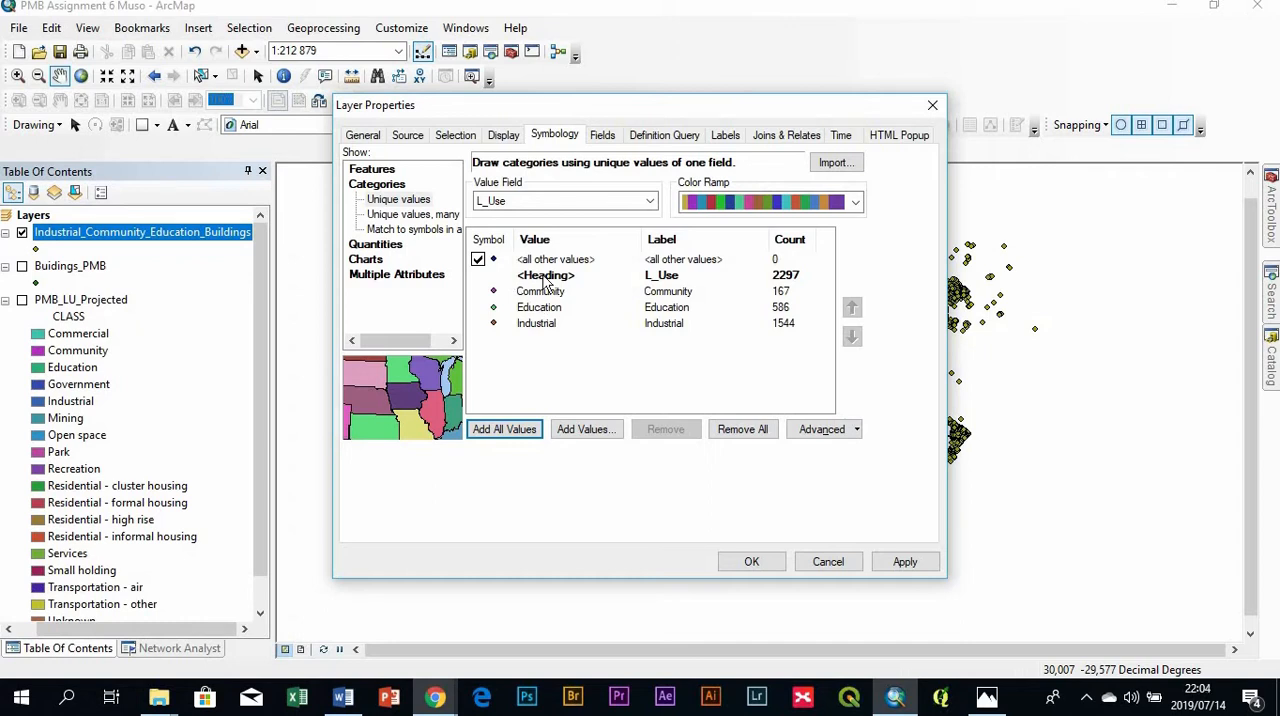
- Exclude <all other values> from the categories and apply the L_Use symbology to the exported layer
click(479, 261)
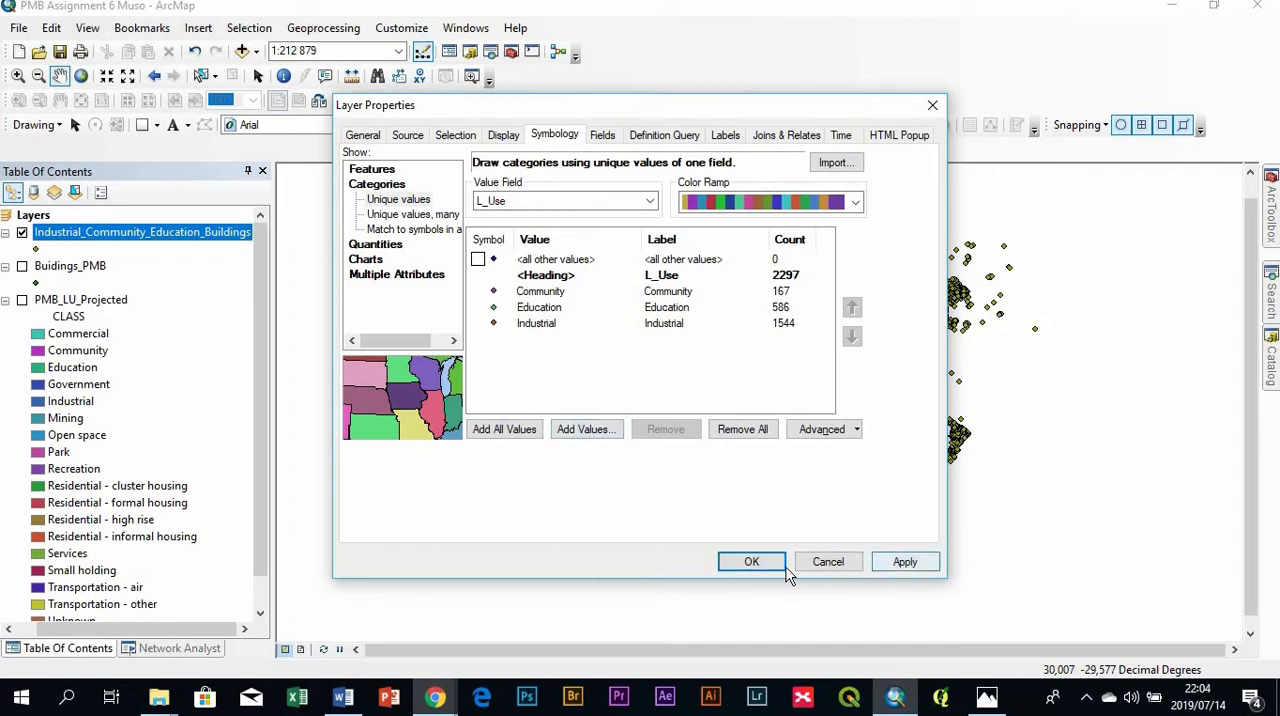
drag(727, 113, 514, 123)
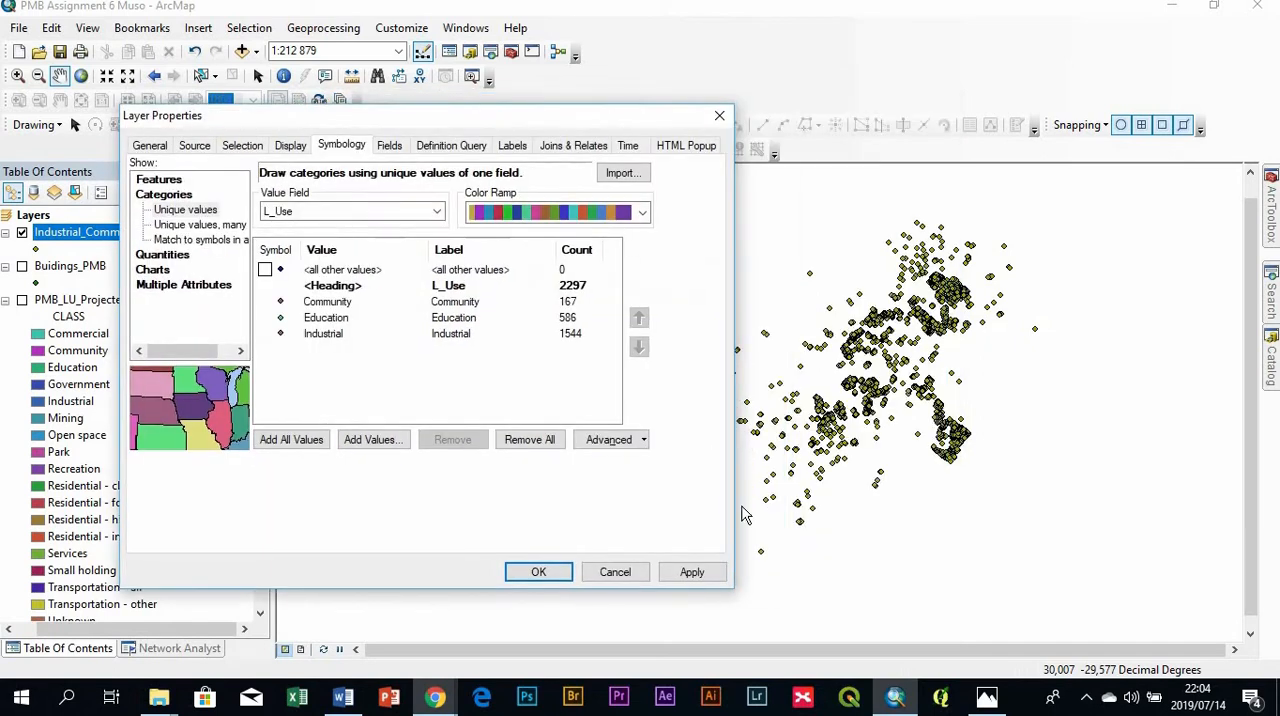
click(692, 574)
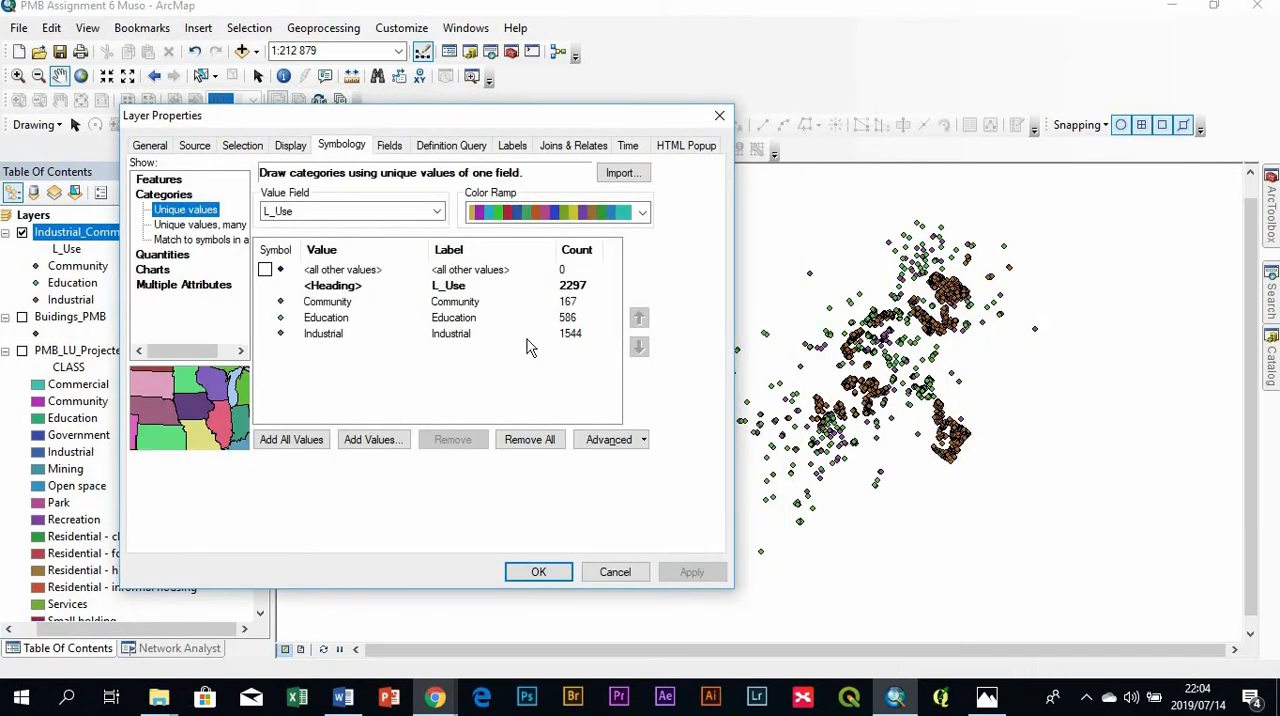
click(538, 572)
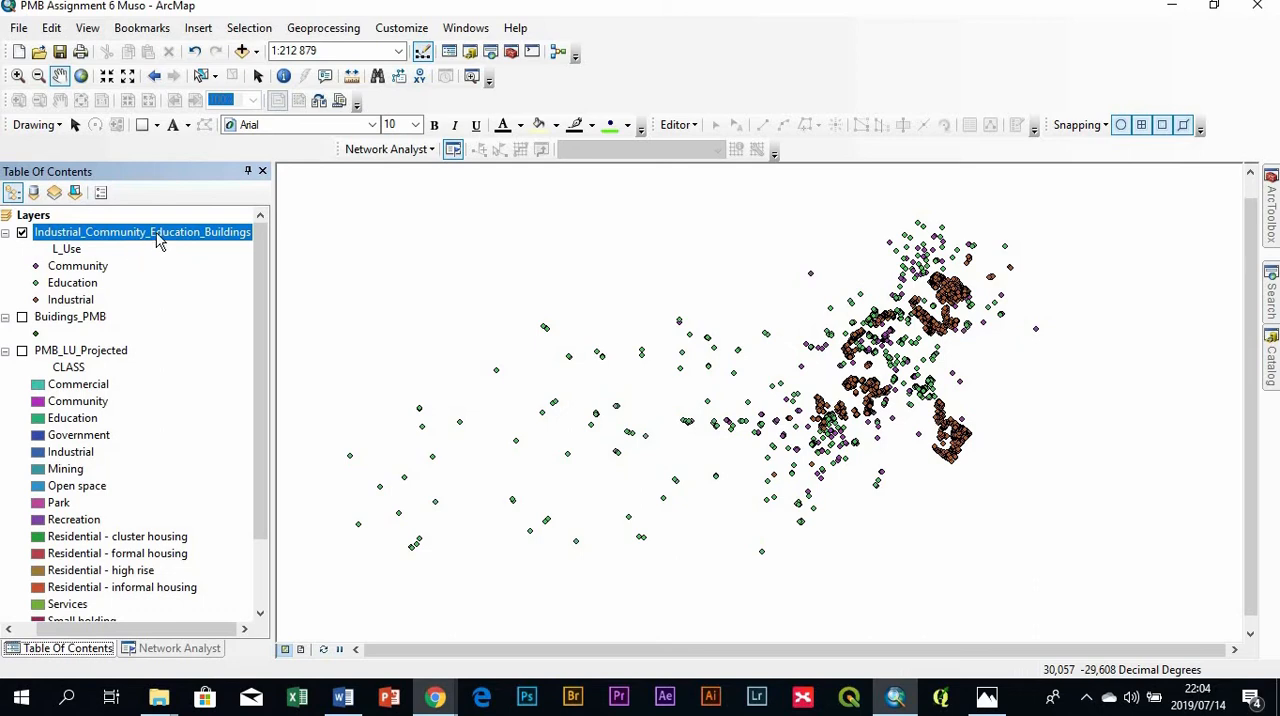
- Compare the categorized buildings map in ArcMap with the assignment questions in Word
click(341, 699)
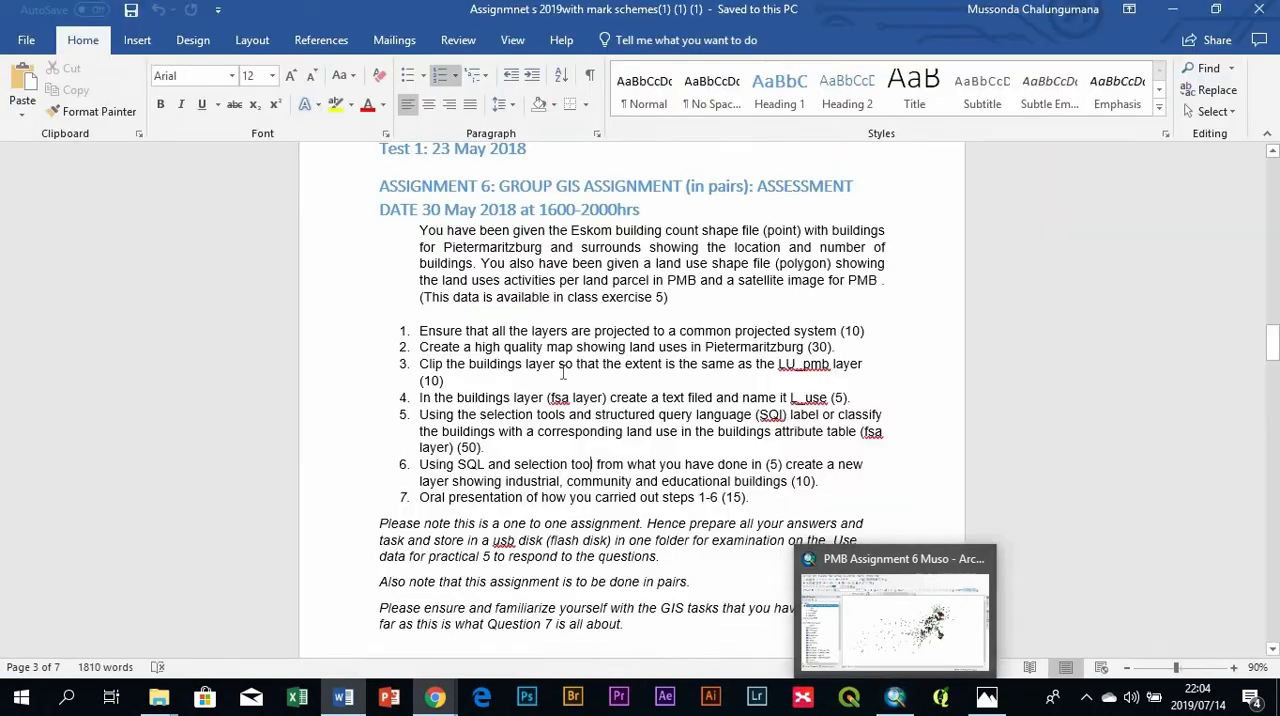
click(898, 698)
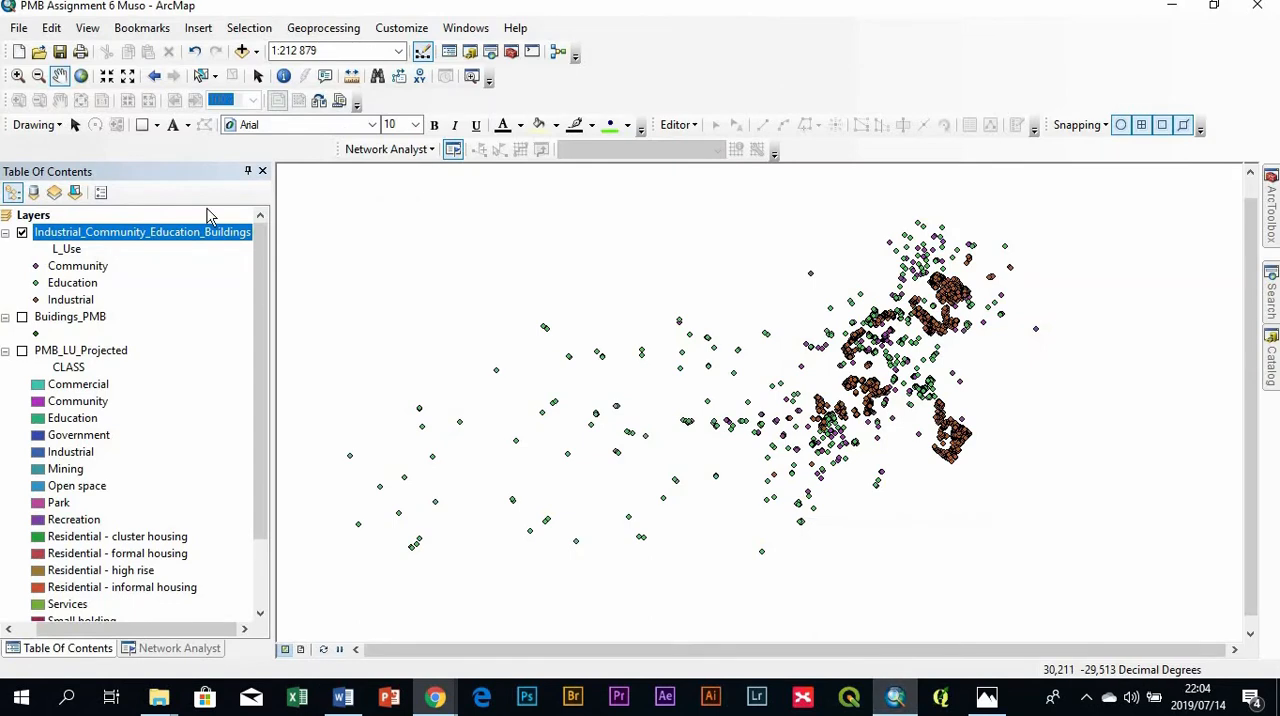
click(895, 697)
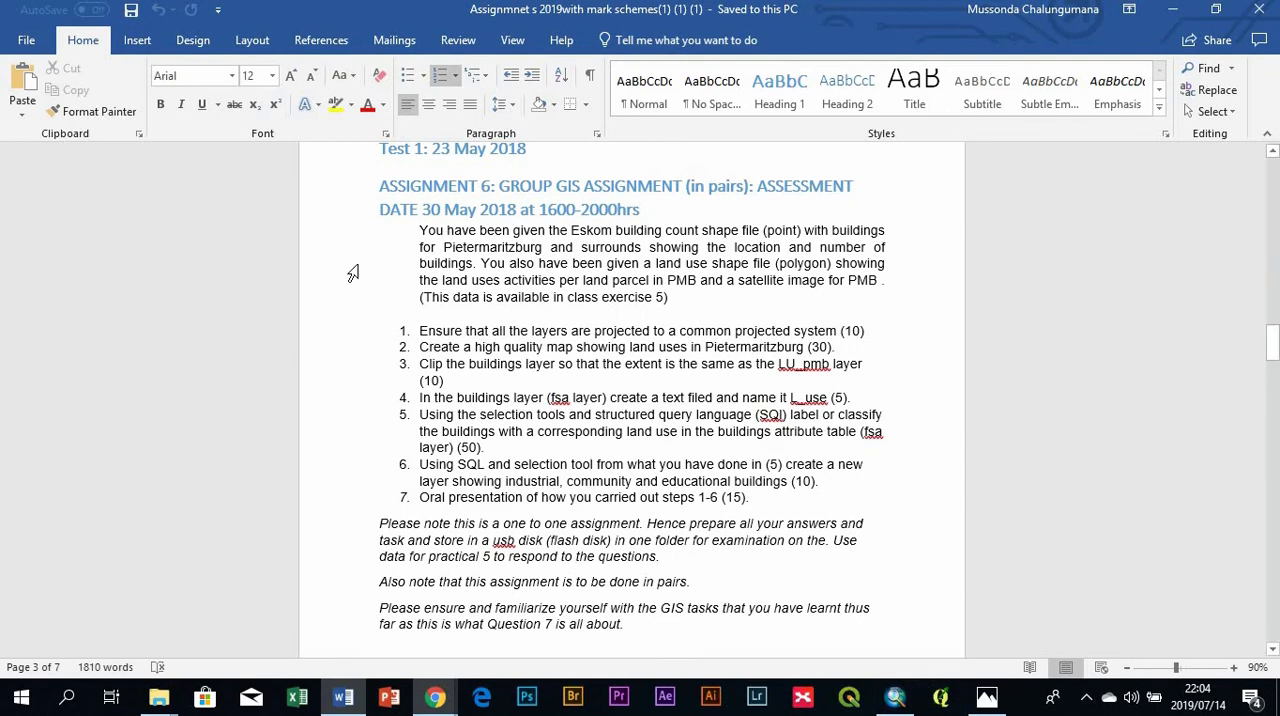
click(895, 697)
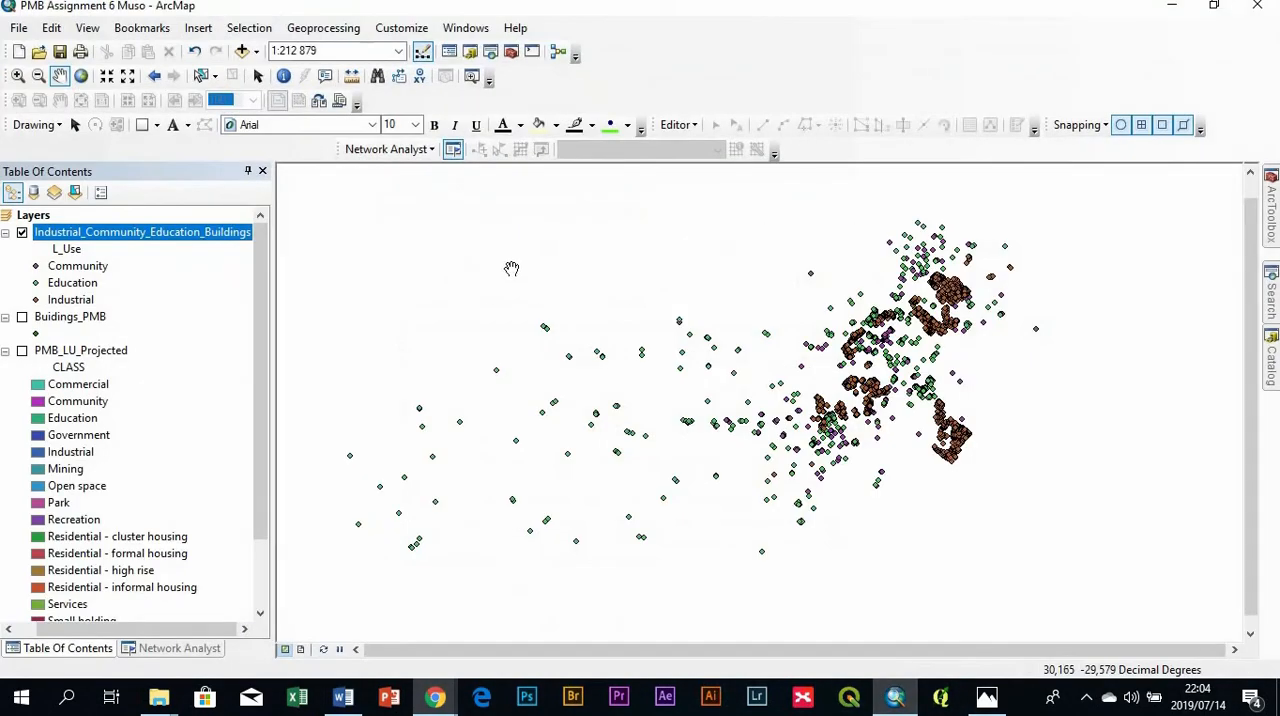